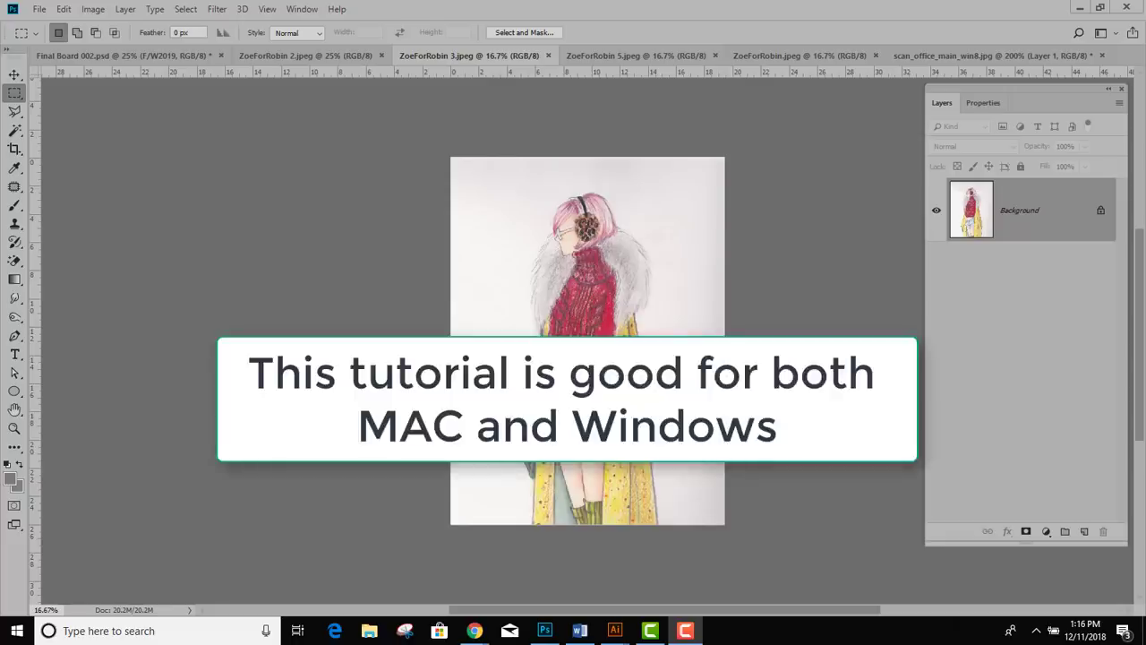
# Look through the ZoeForRobin 5 and ZoeForRobin.jpeg scans, ending on ZoeForRobin 2.jpeg
pyautogui.click(336, 57)
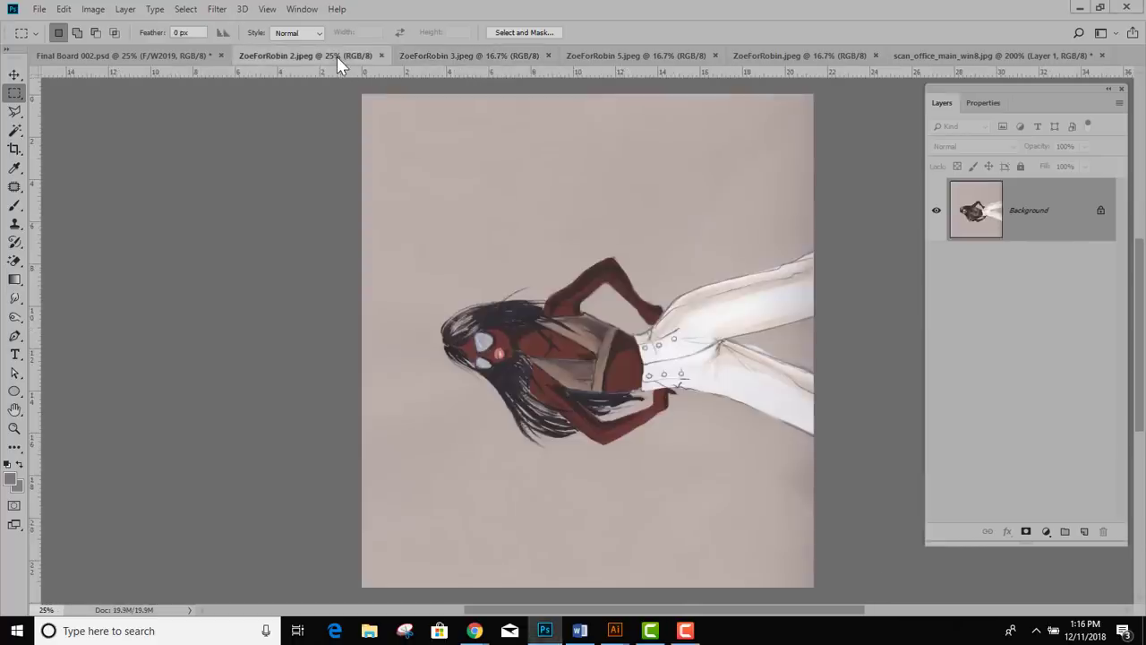
pyautogui.click(618, 56)
pyautogui.click(771, 55)
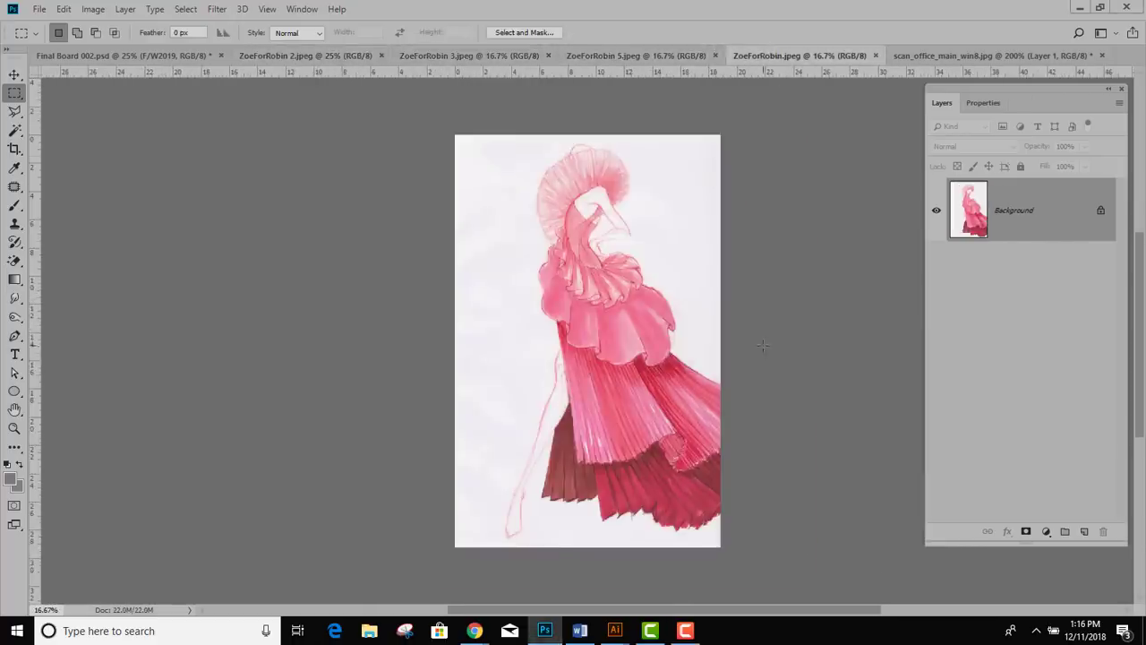
pyautogui.click(260, 56)
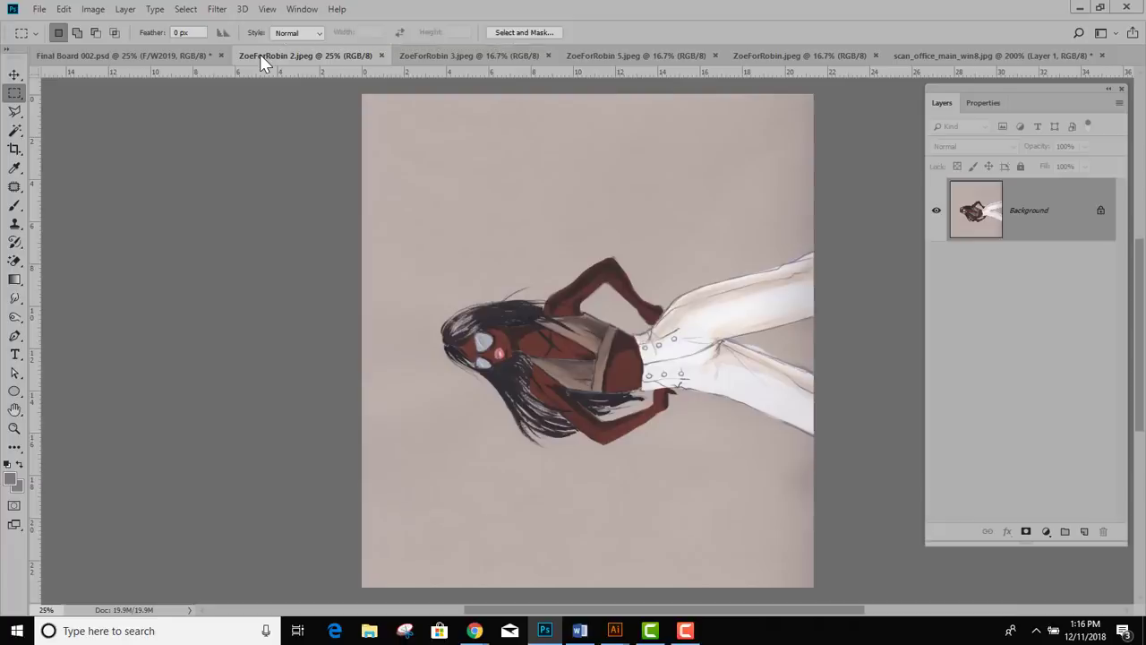
pyautogui.click(919, 54)
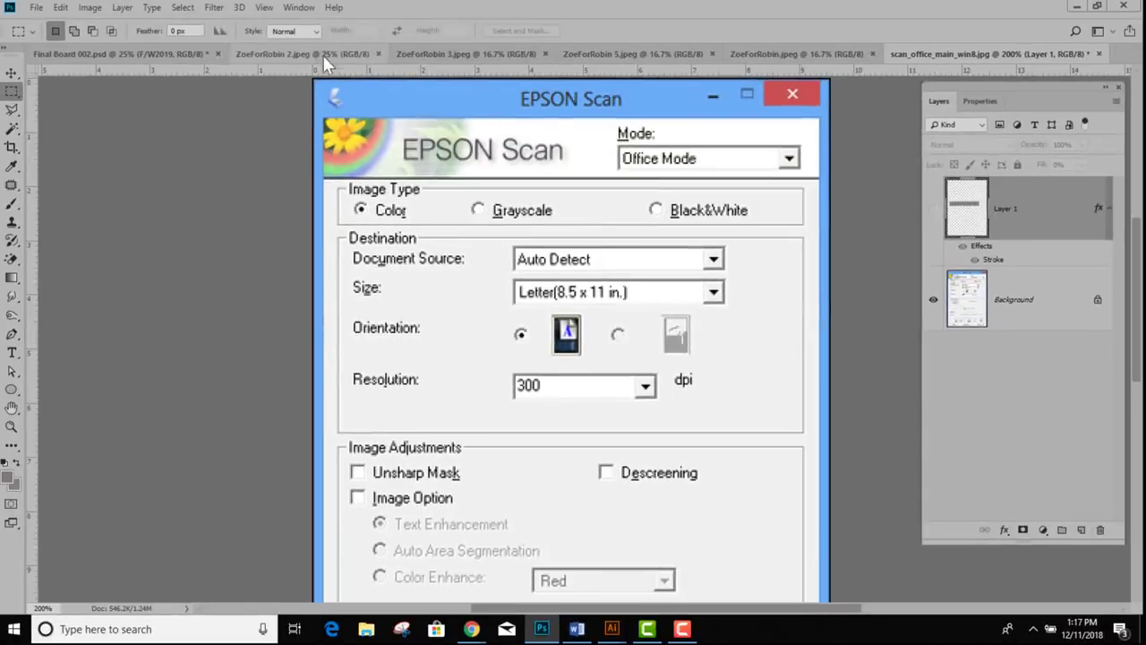
pyautogui.click(321, 55)
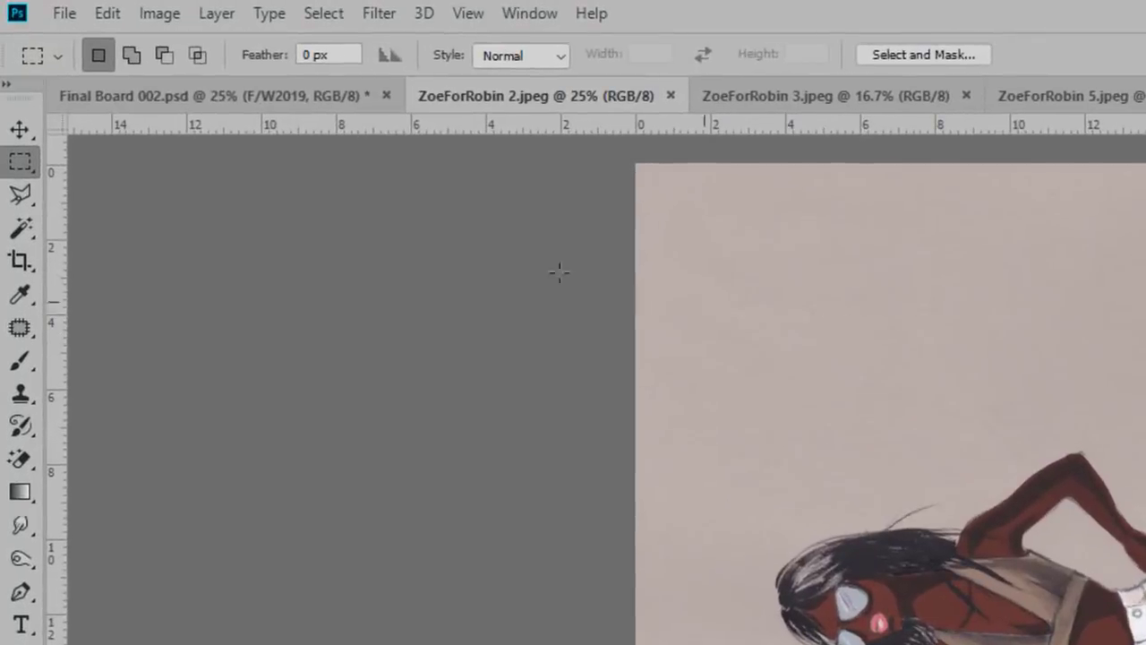
# Rotate ZoeForRobin 2.jpeg 90° clockwise with Image > Image Rotation
pyautogui.click(159, 13)
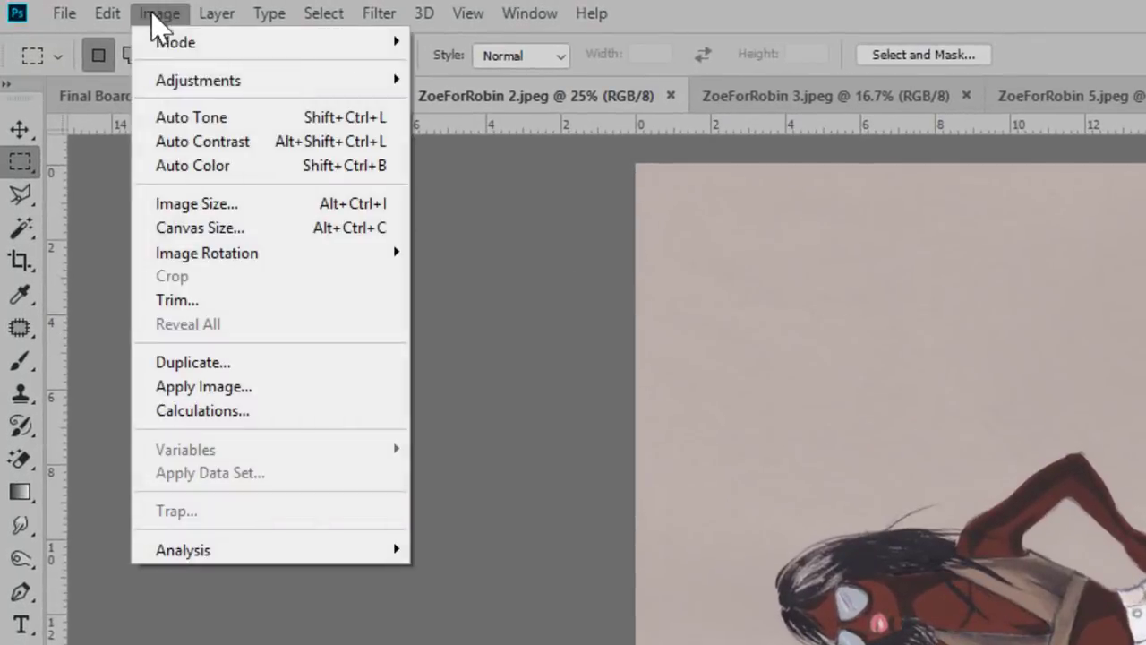
pyautogui.moveTo(221, 261)
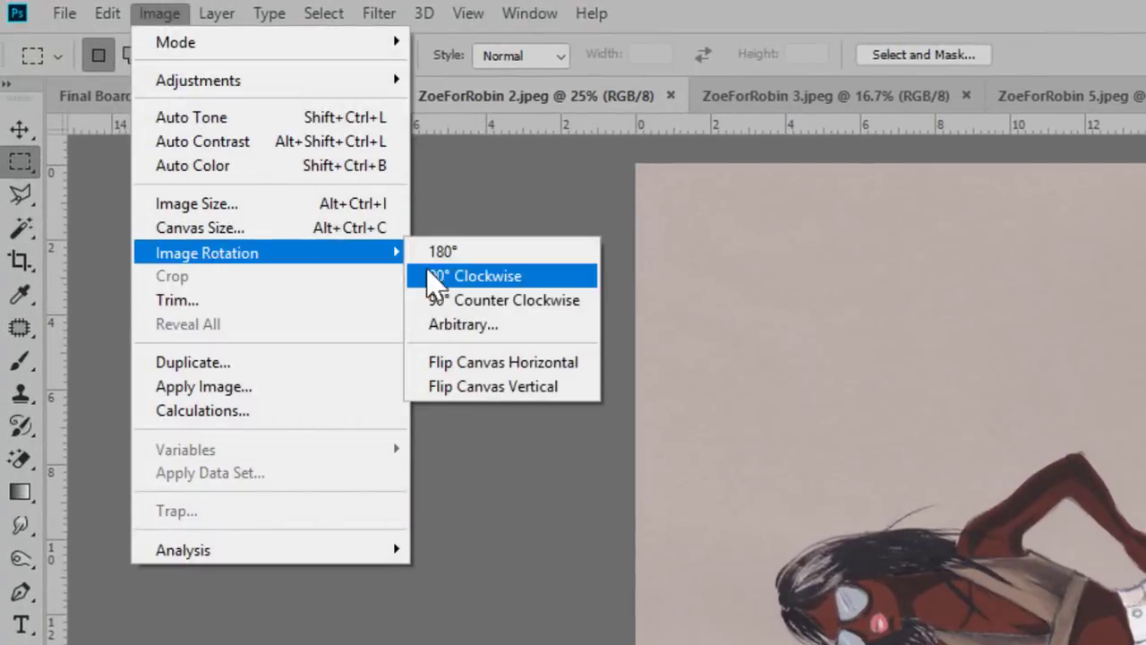
pyautogui.click(471, 276)
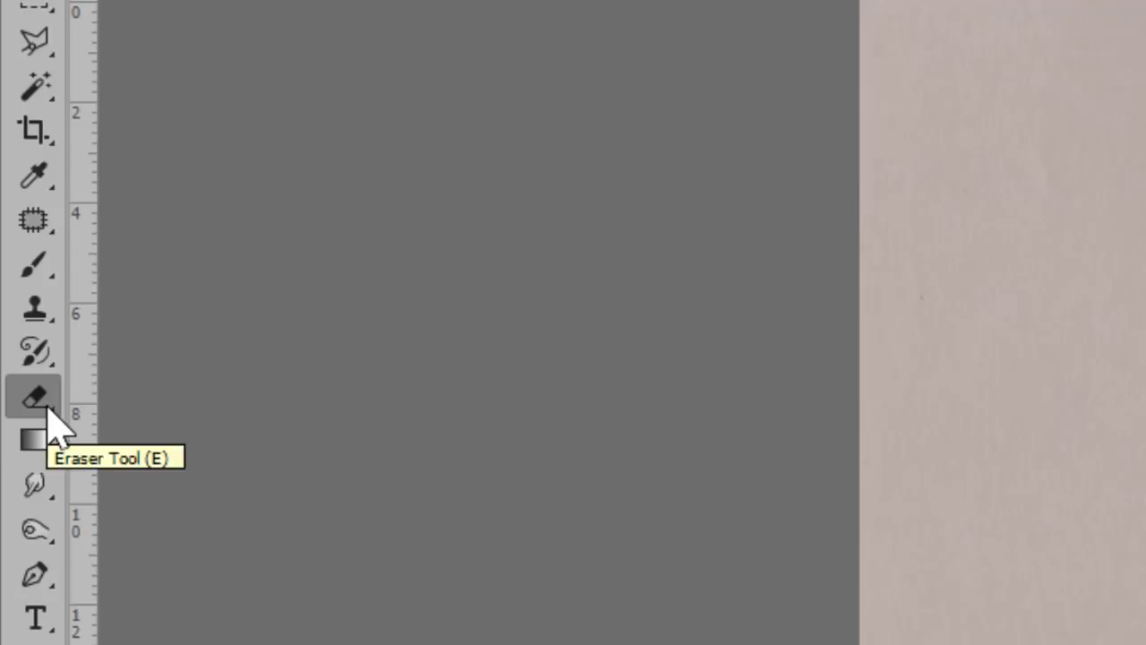
# With the Magic Eraser, clear the grey background and the gaps at the arms, waist and legs
pyautogui.rightClick(31, 403)
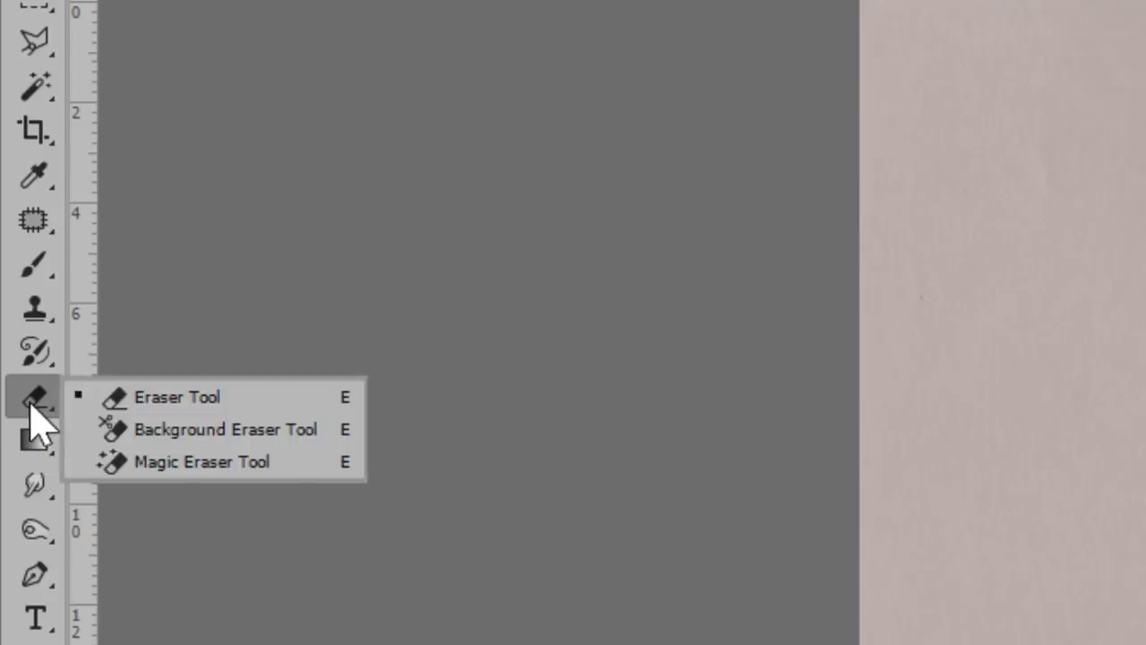
pyautogui.click(157, 466)
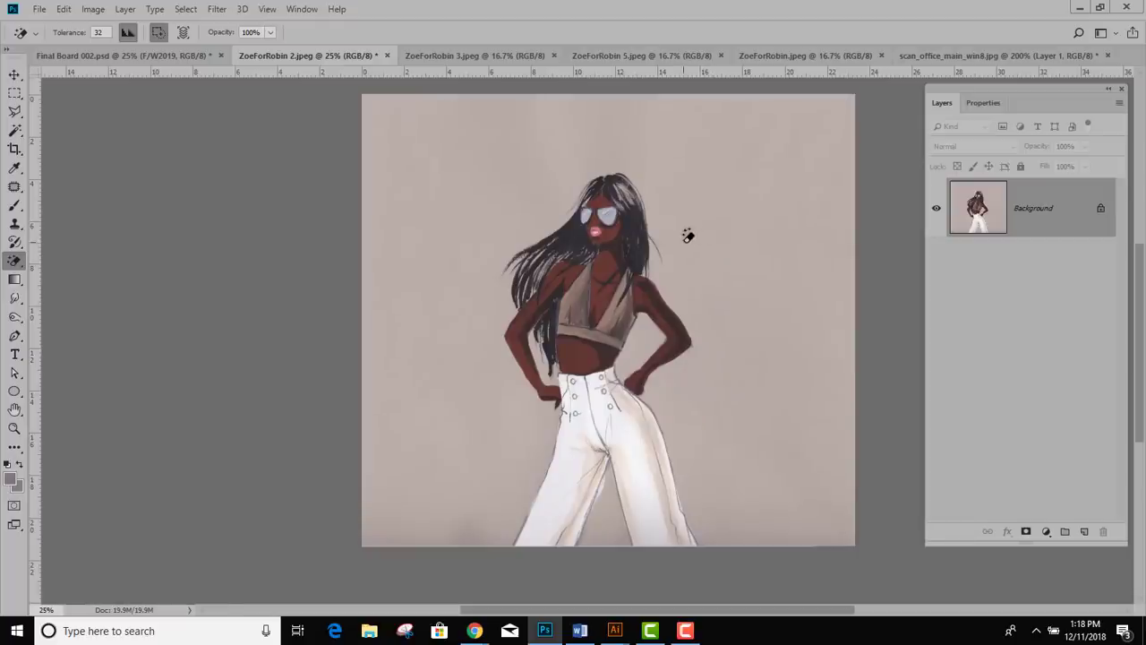
pyautogui.click(688, 235)
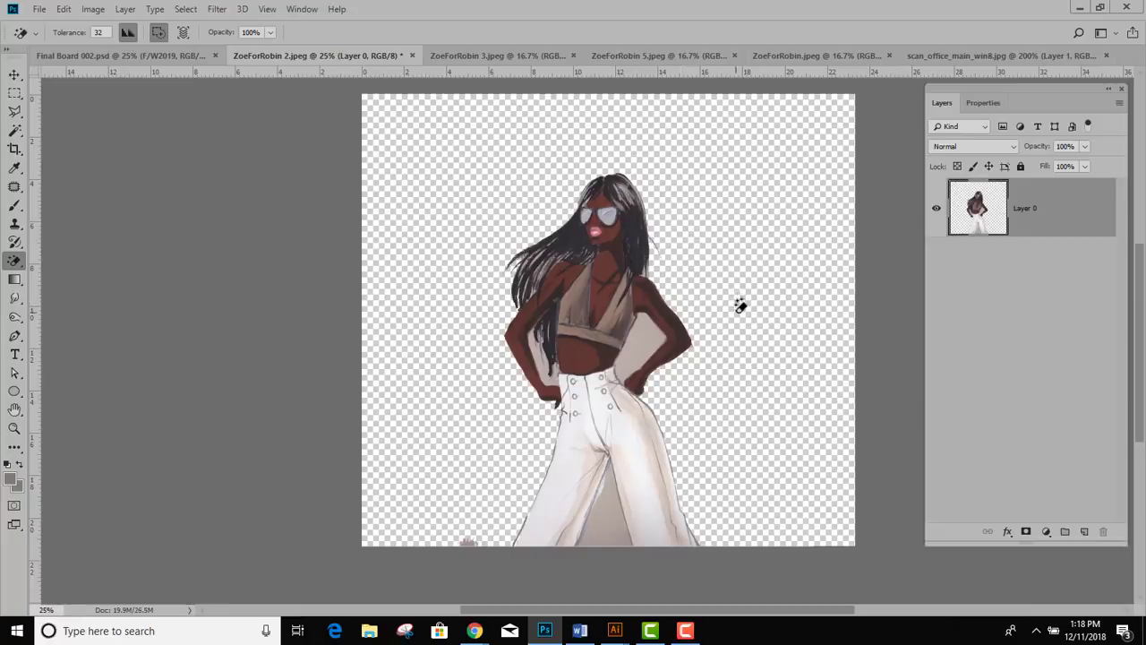
pyautogui.click(656, 345)
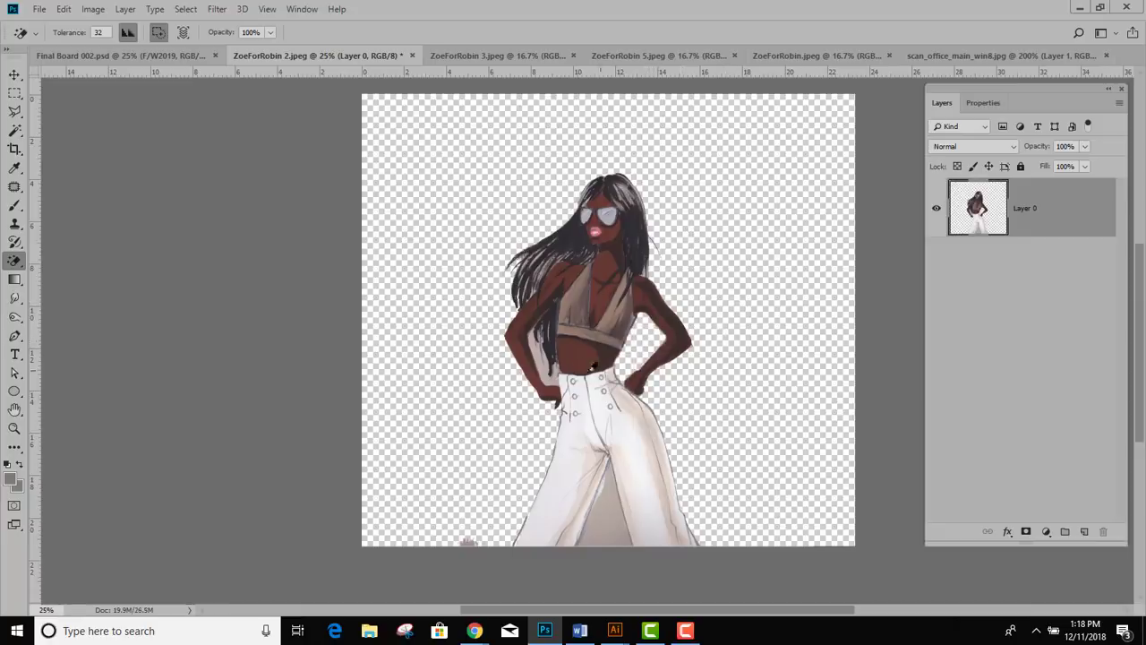
pyautogui.click(542, 367)
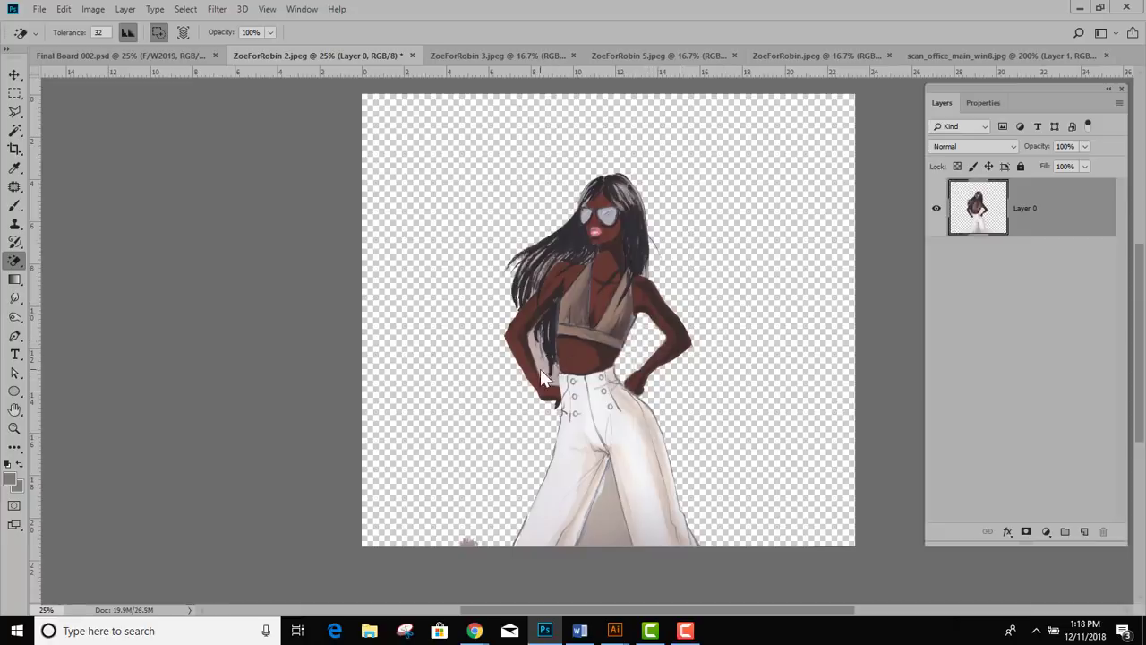
pyautogui.click(611, 508)
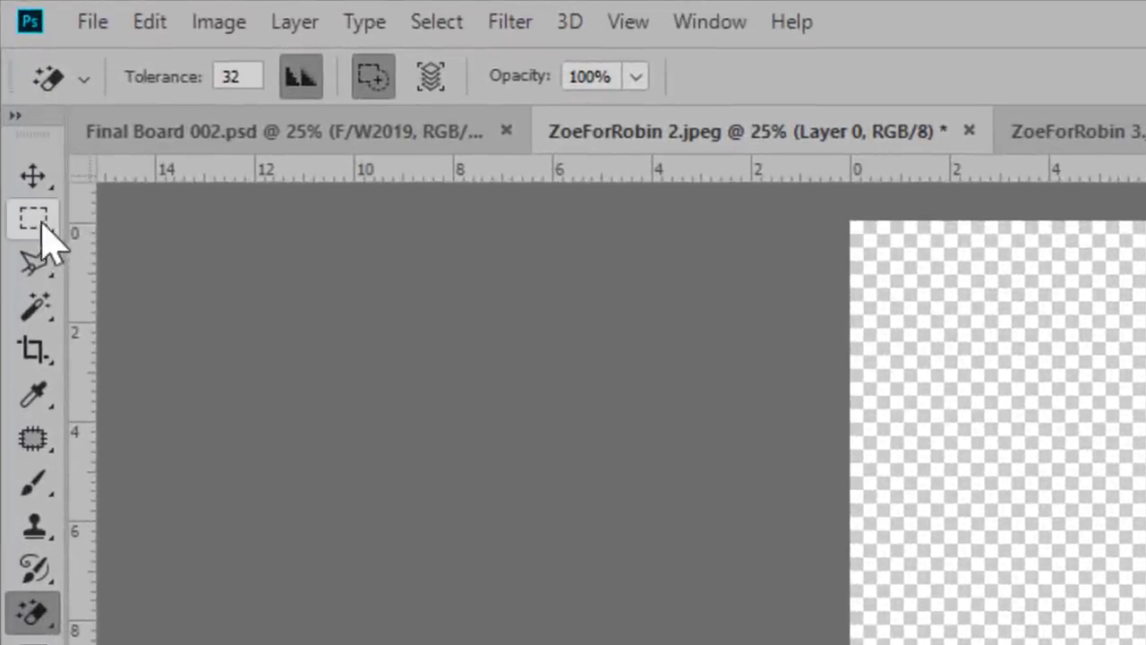
# Copy a rectangle around the figure and paste it into Final Board 002.psd
pyautogui.click(14, 92)
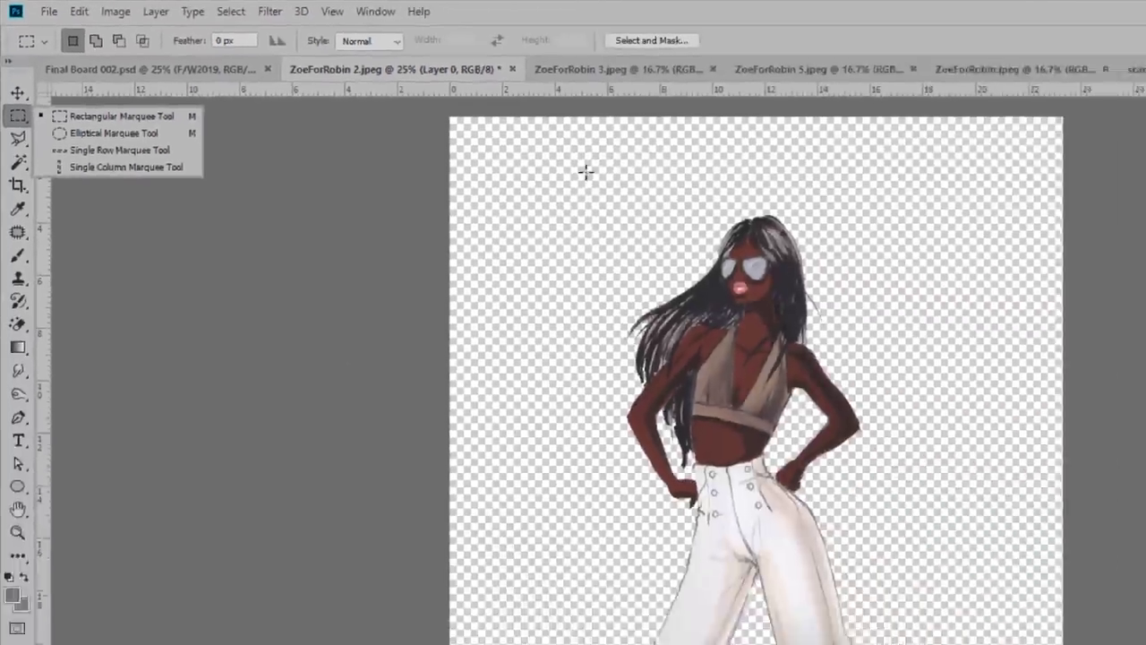
pyautogui.moveTo(473, 137); pyautogui.dragTo(731, 544)
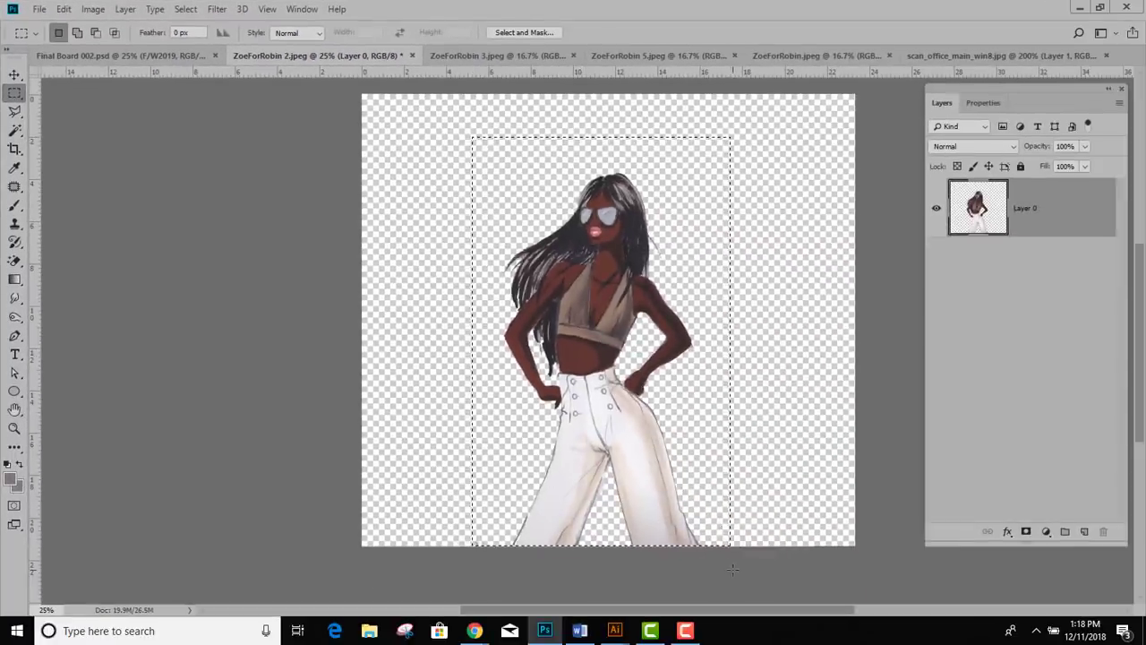
pyautogui.hotkey('ctrl', 'c')
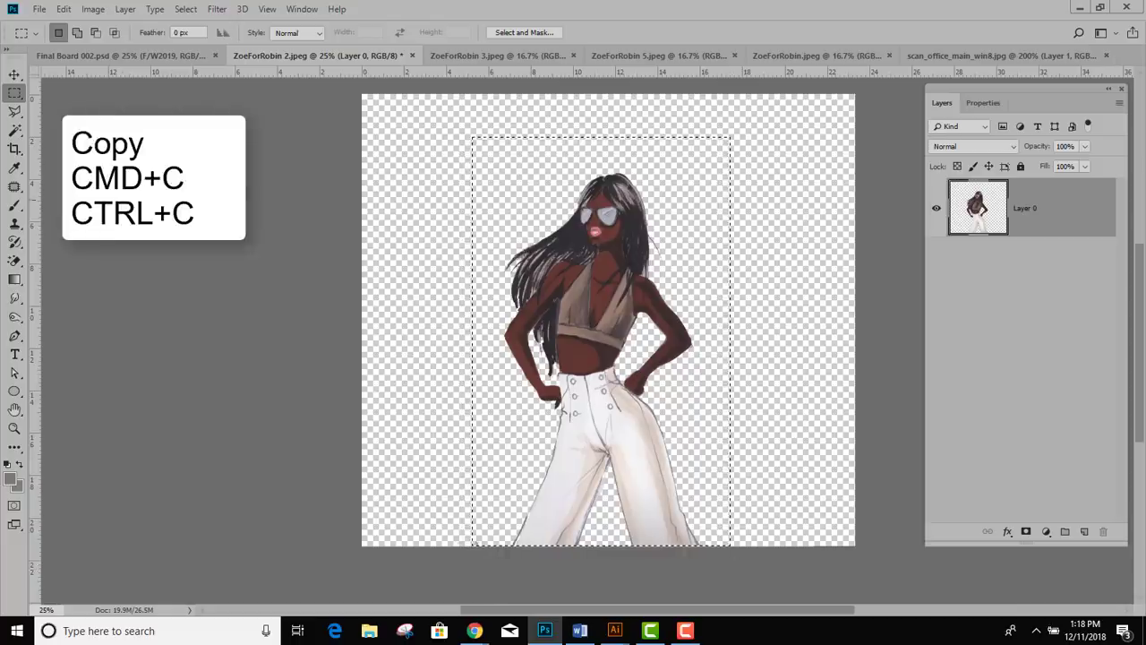
pyautogui.click(106, 54)
pyautogui.hotkey('ctrl', 'v')
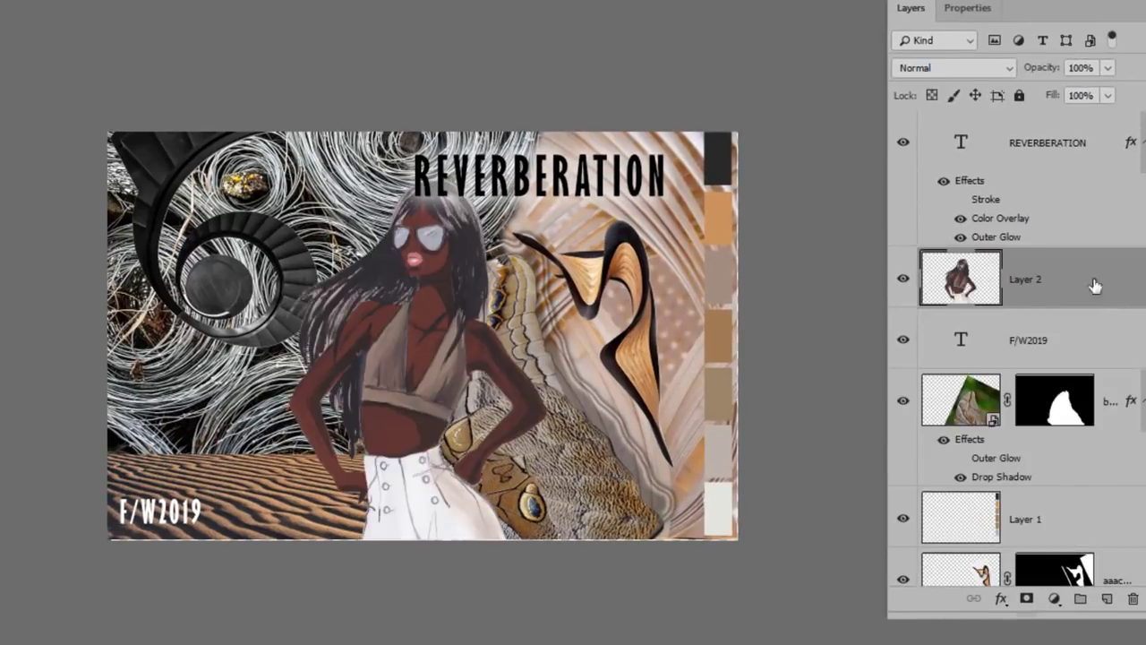
# Move Layer 2 to the top of the stack, then scale it down and place it left of centre
pyautogui.moveTo(1080, 283); pyautogui.dragTo(1049, 133)
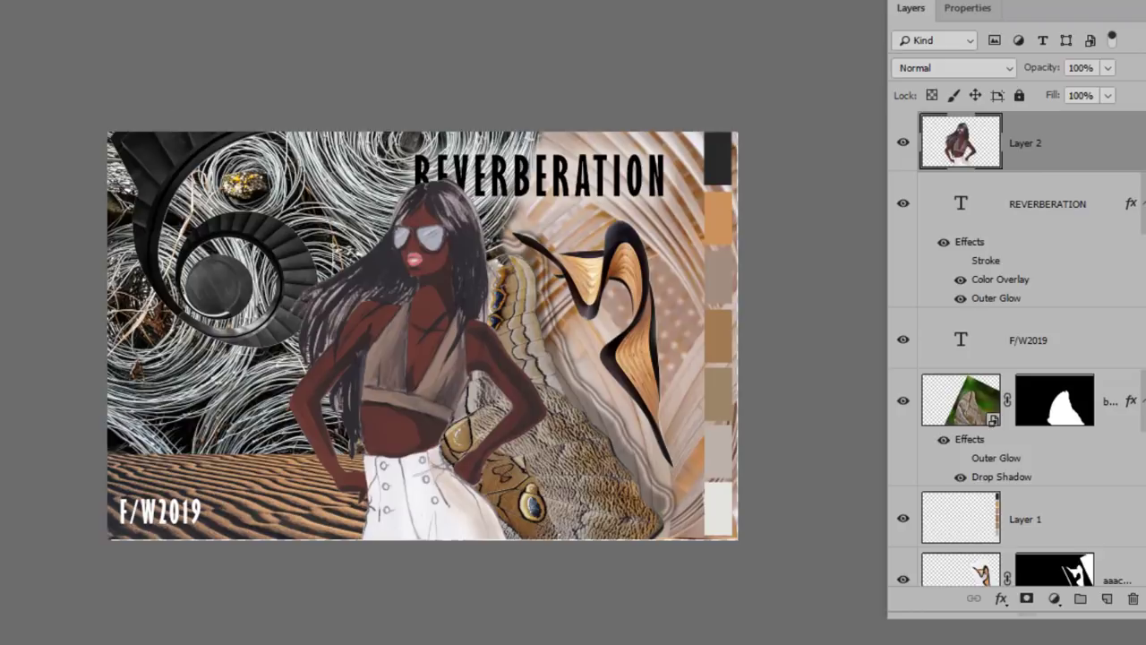
pyautogui.moveTo(424, 405); pyautogui.dragTo(512, 403)
pyautogui.hotkey('ctrl', 't')
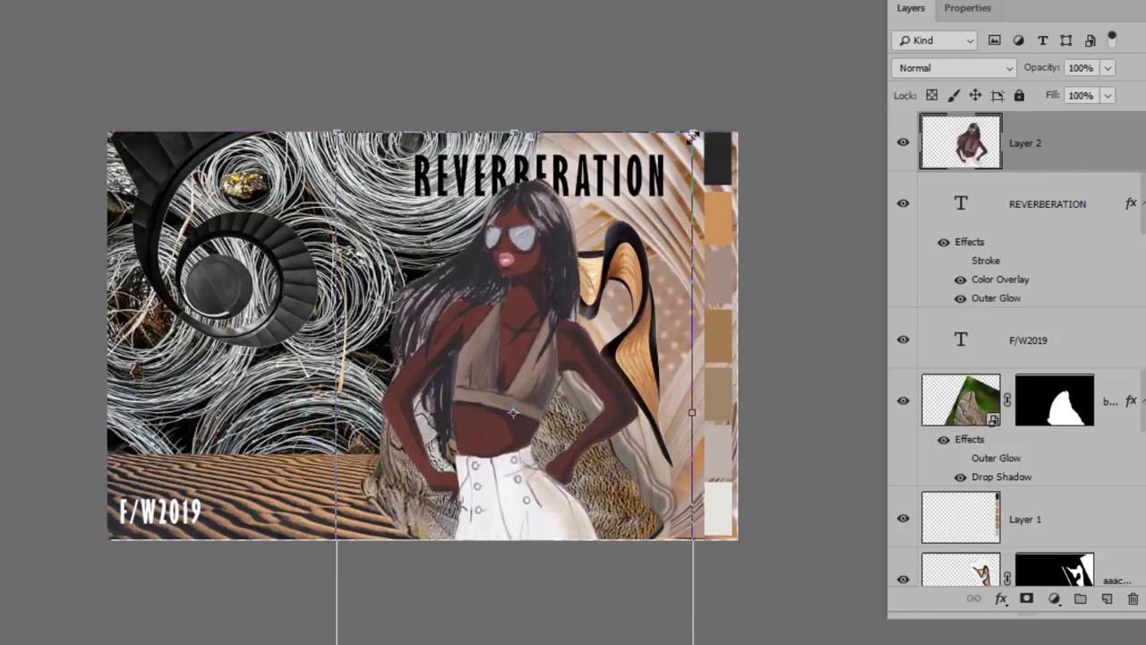
pyautogui.moveTo(692, 135); pyautogui.dragTo(553, 291)
pyautogui.moveTo(483, 447); pyautogui.dragTo(334, 302)
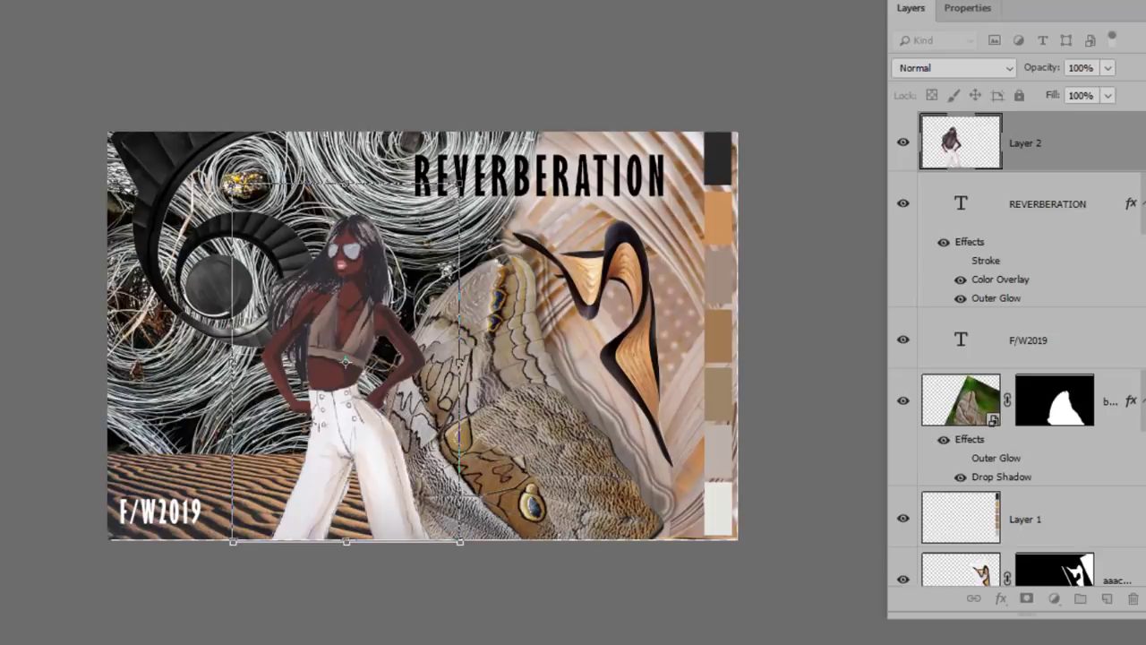
pyautogui.press('Return')
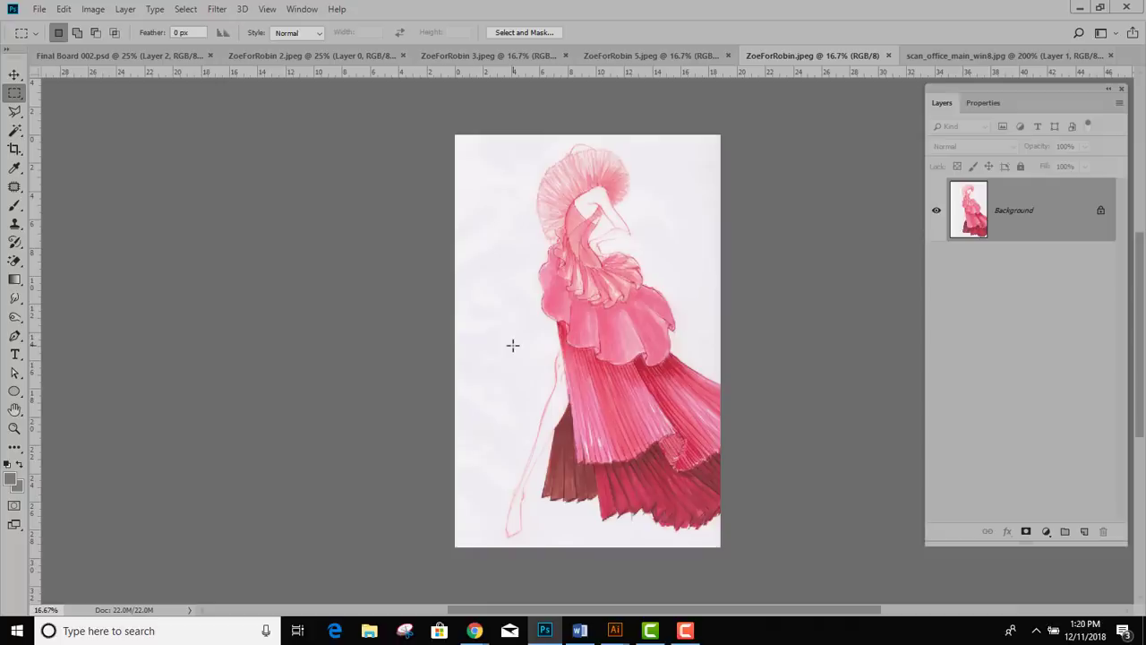
# Copy the entire ZoeForRobin 5.jpeg scan and paste it into the pink-dress document as Layer 1
pyautogui.click(688, 55)
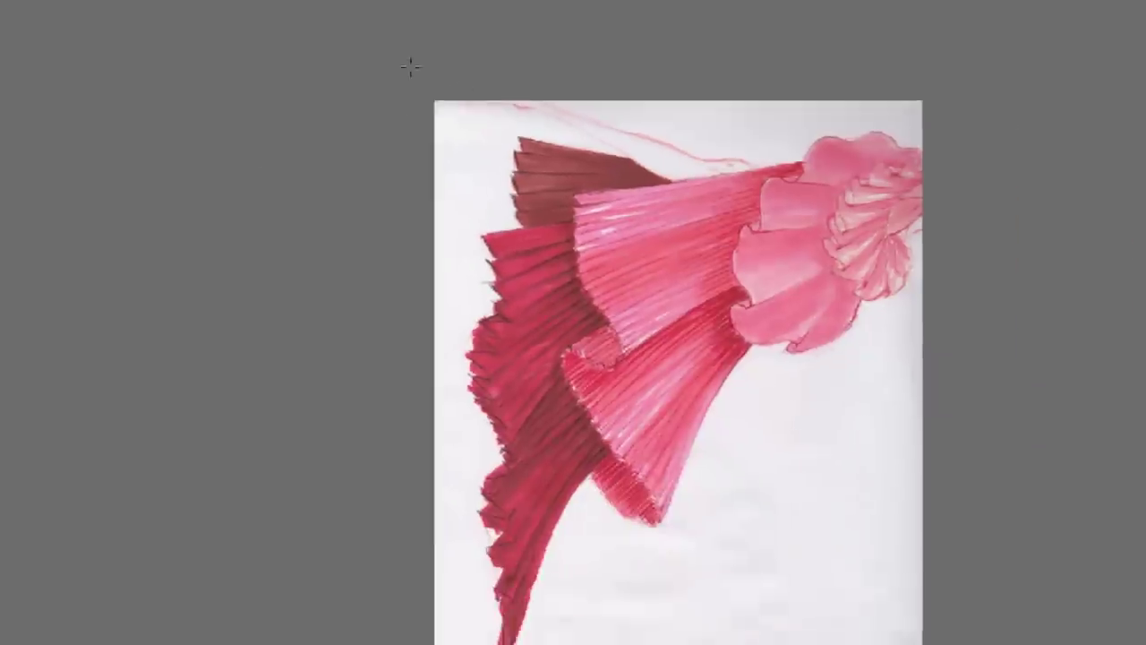
pyautogui.moveTo(318, 51); pyautogui.dragTo(784, 588)
pyautogui.hotkey('ctrl', 'c')
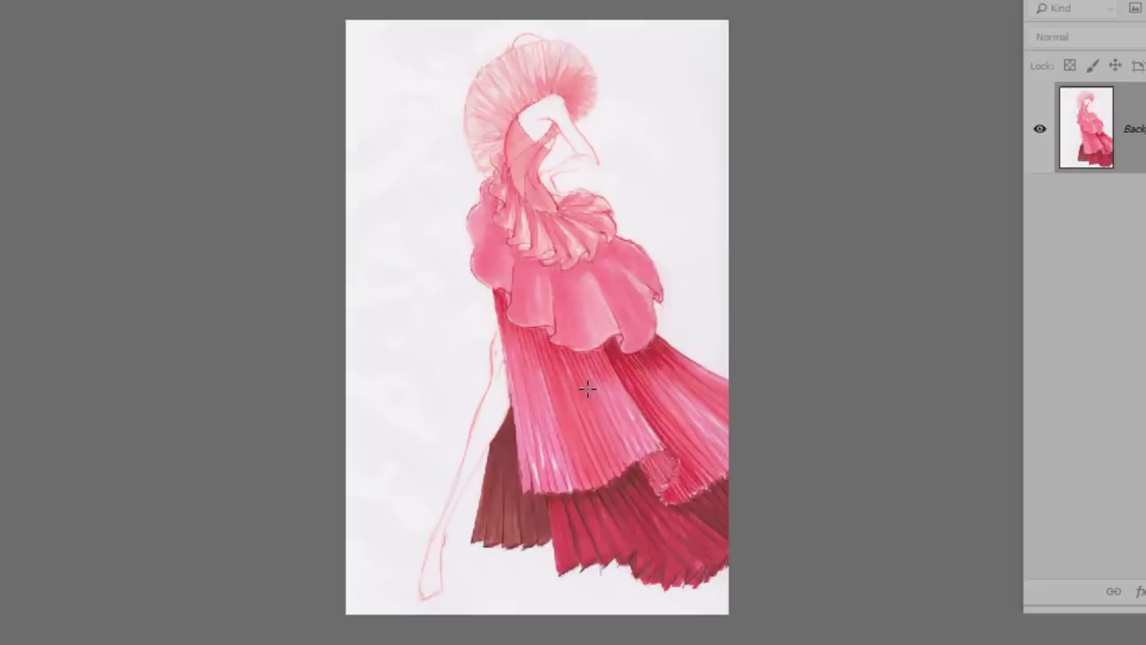
pyautogui.hotkey('ctrl', 'v')
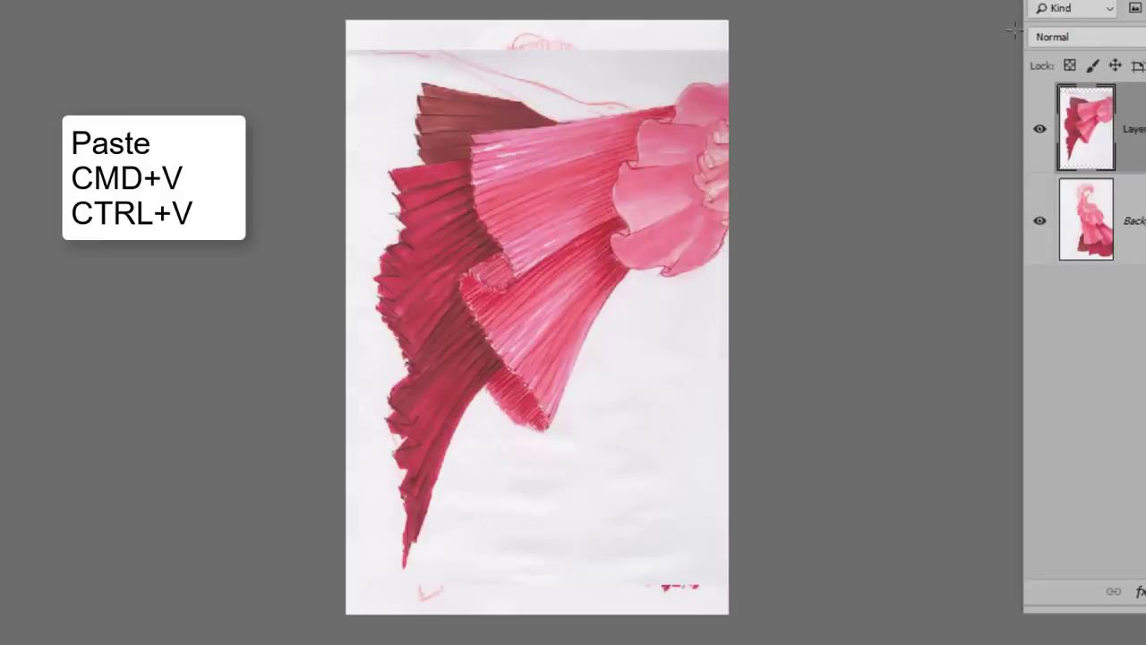
pyautogui.moveTo(1051, 4); pyautogui.dragTo(802, 40)
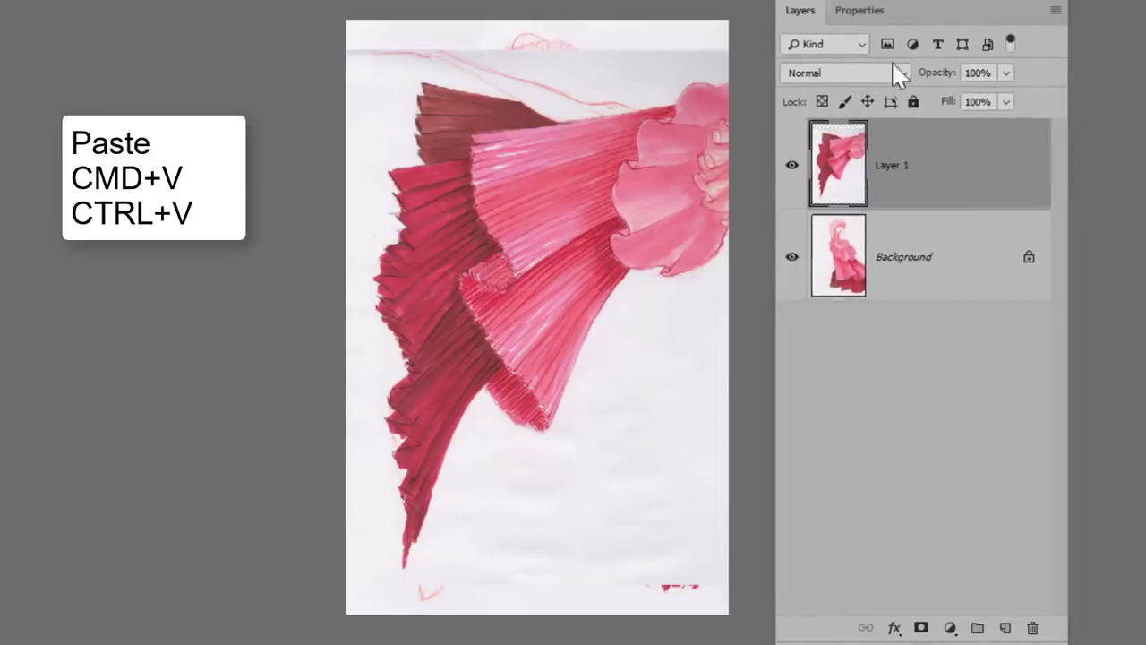
# Toggle the visibility of Layer 1 and Background to compare the two scans
pyautogui.click(793, 167)
pyautogui.click(793, 259)
pyautogui.click(792, 259)
pyautogui.click(793, 167)
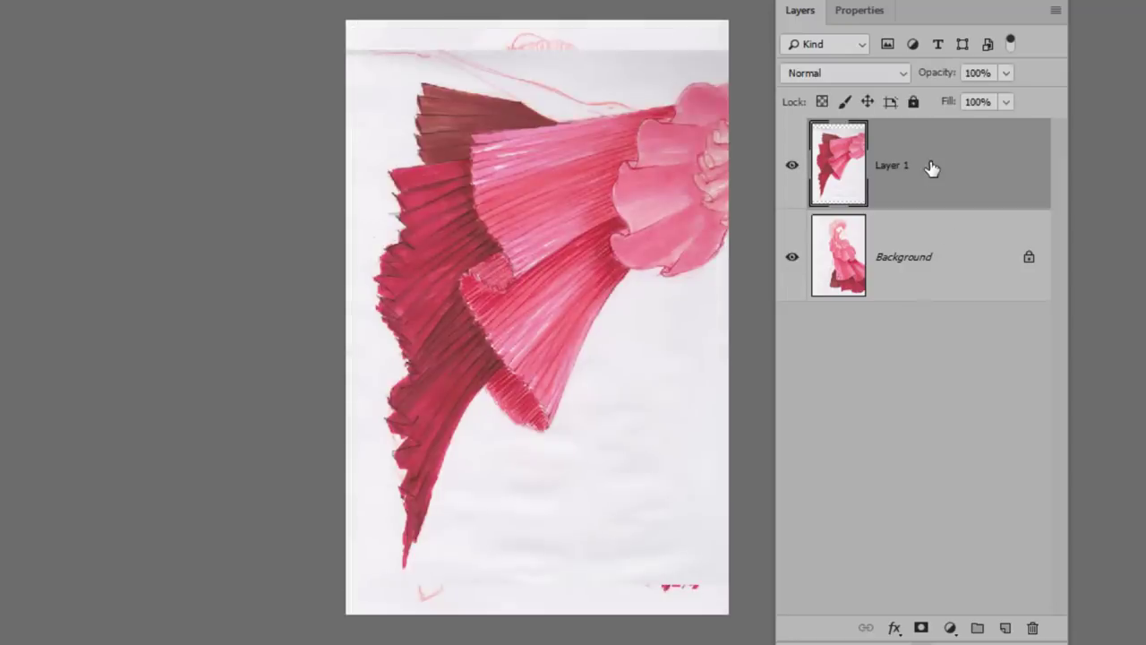
# Select both layers and run Edit > Auto-Align Layers with Auto projection
pyautogui.keyDown('shift'); pyautogui.click(949, 262); pyautogui.keyUp('shift')
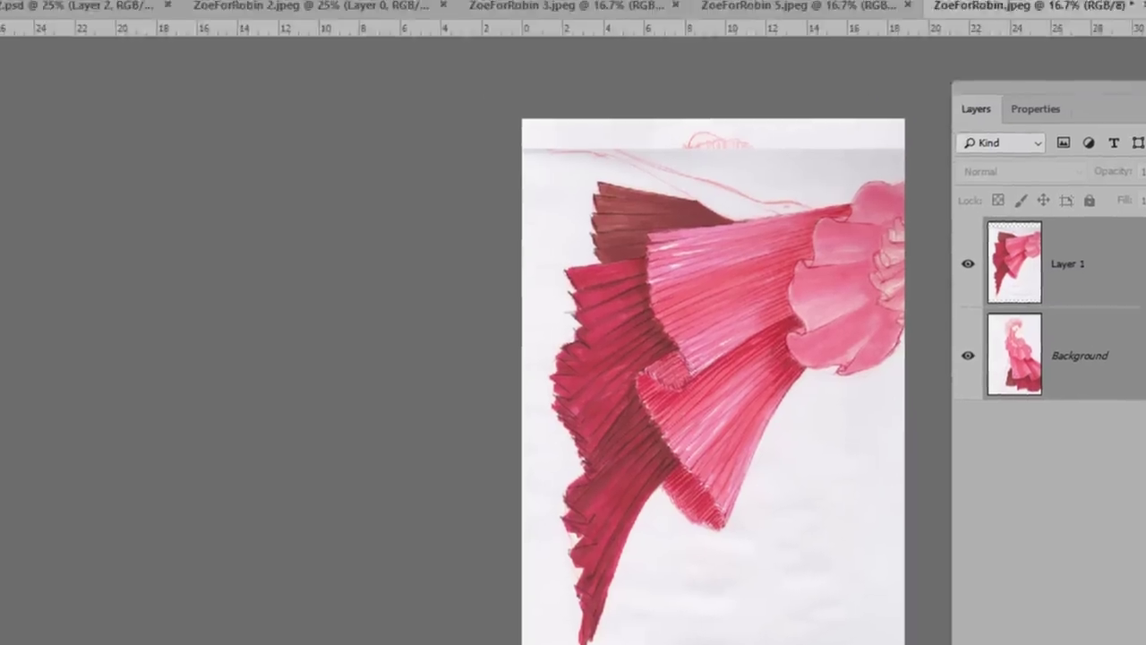
pyautogui.click(136, 35)
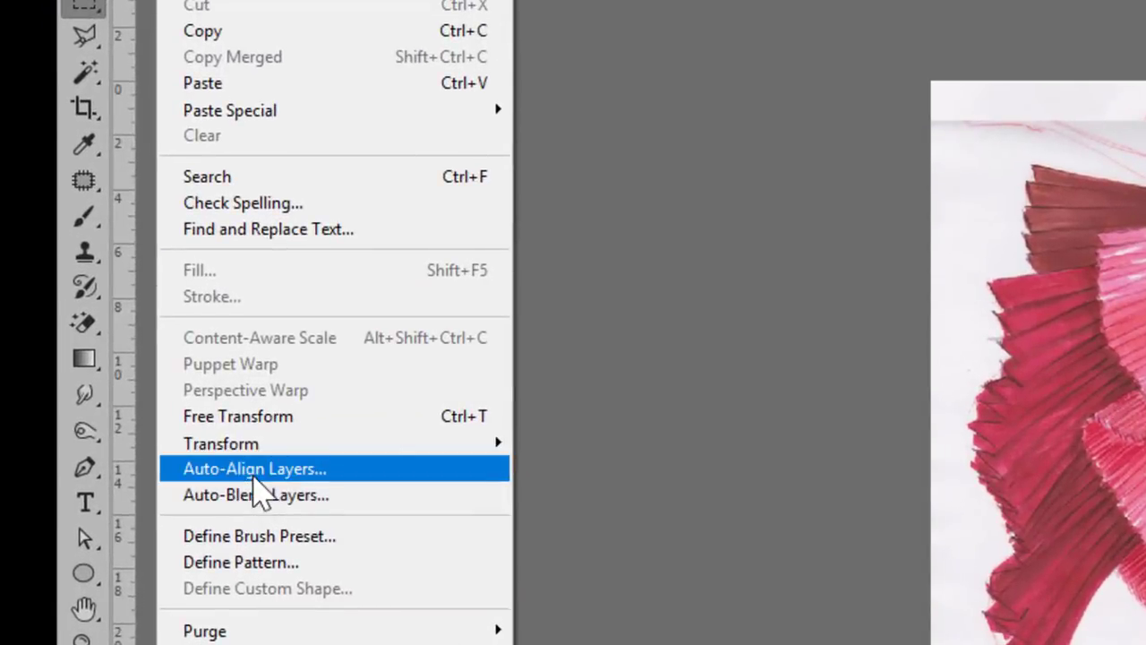
pyautogui.click(248, 468)
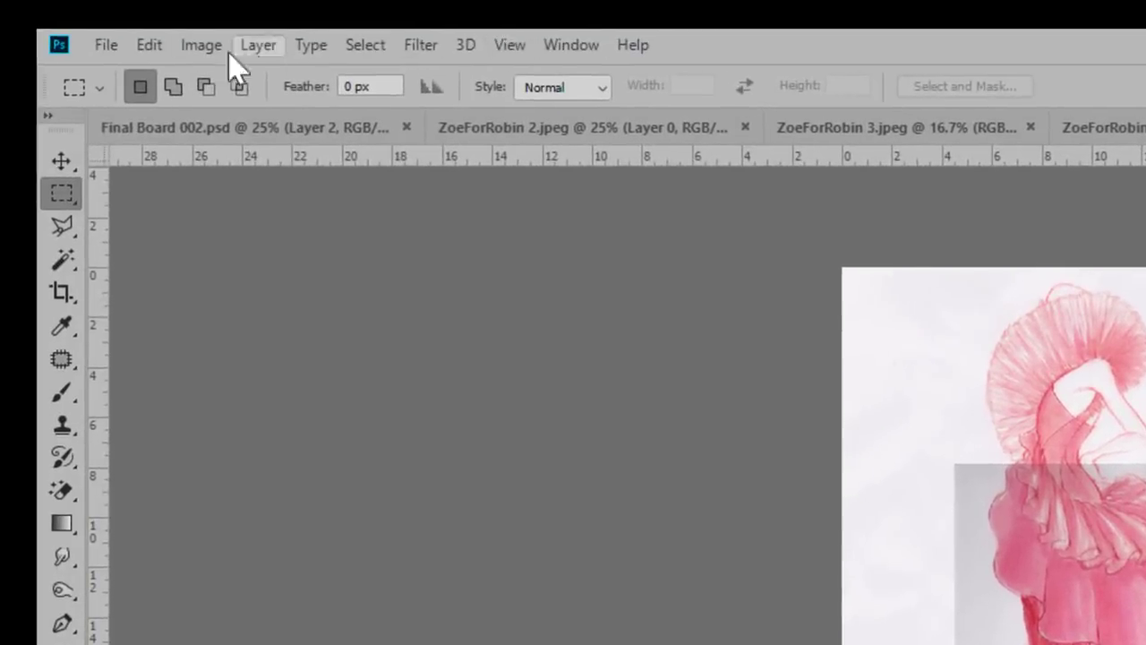
# Auto-blend both layers as a Panorama with Seamless Tones and Colors into Layer 1 (merged)
pyautogui.click(148, 45)
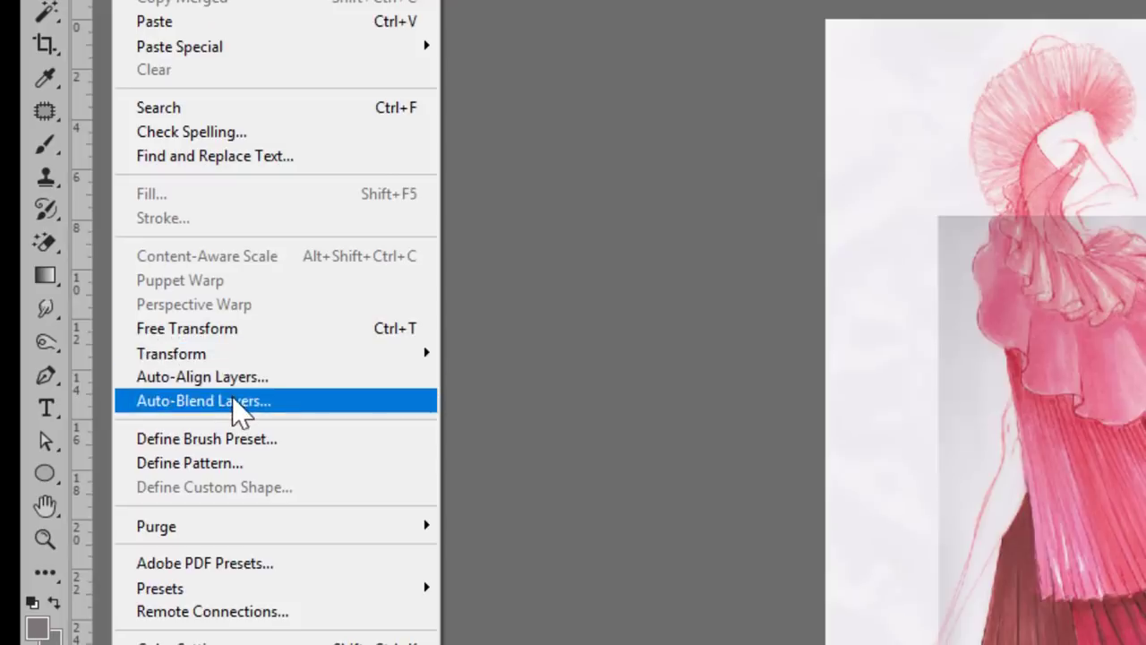
pyautogui.click(236, 401)
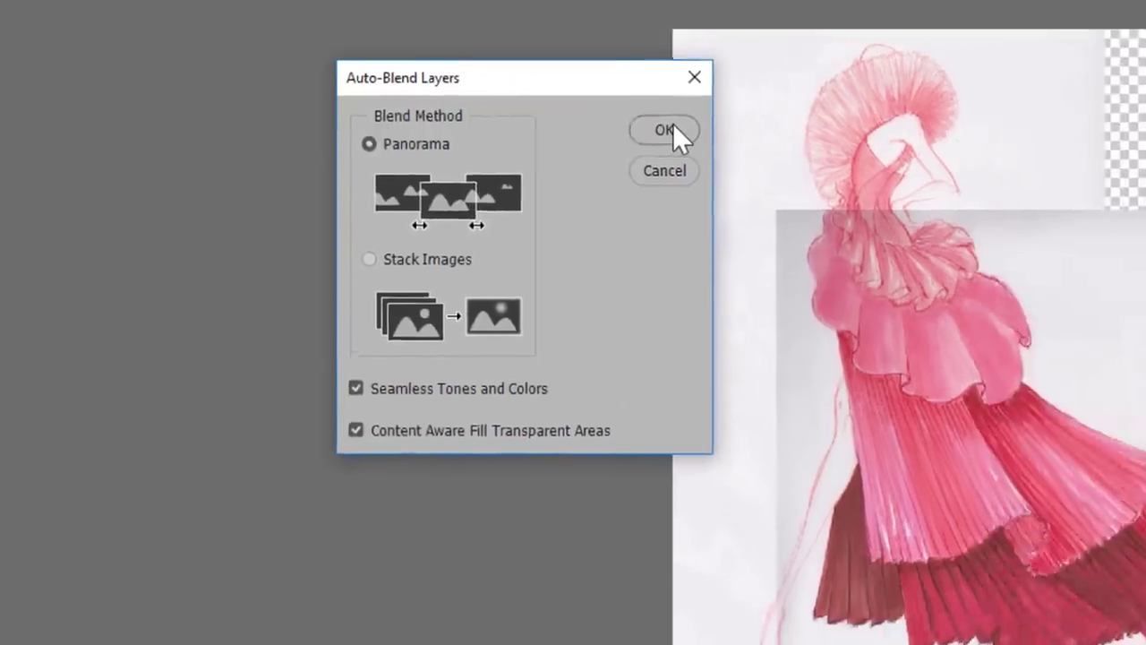
pyautogui.click(816, 131)
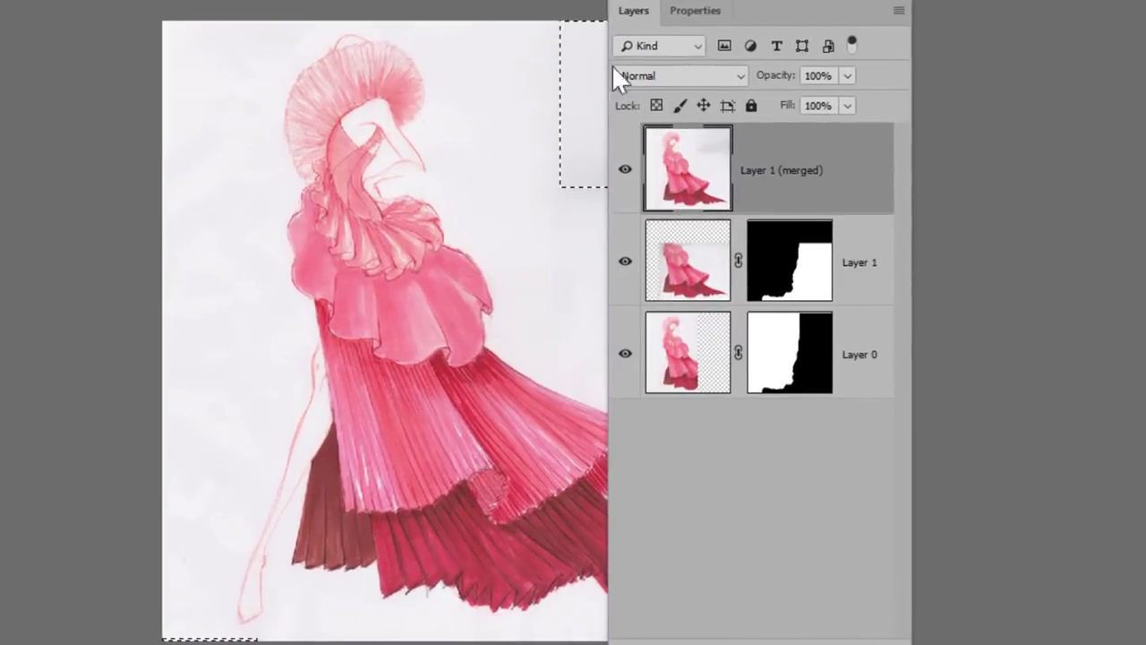
# Deselect the image and reposition the Layers panel beside the drawing
pyautogui.moveTo(678, 8); pyautogui.dragTo(893, 0)
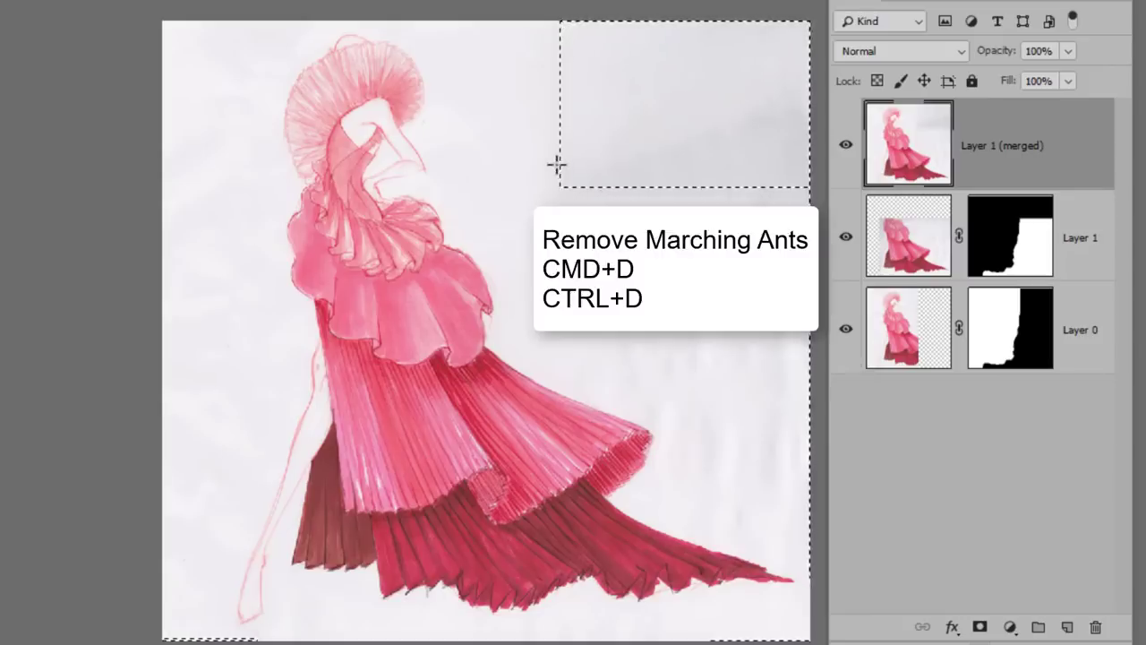
pyautogui.hotkey('ctrl', 'd')
pyautogui.moveTo(893, 0); pyautogui.dragTo(789, 0)
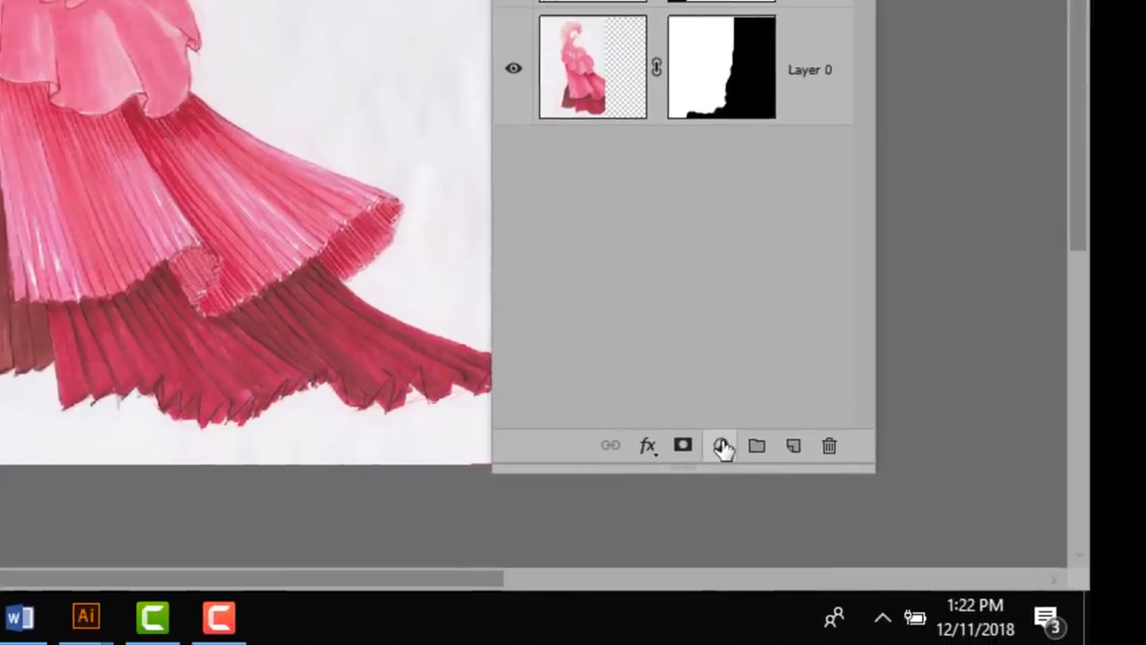
# Add a Levels adjustment layer and set its white point by sampling the drawing's paper
pyautogui.click(903, 626)
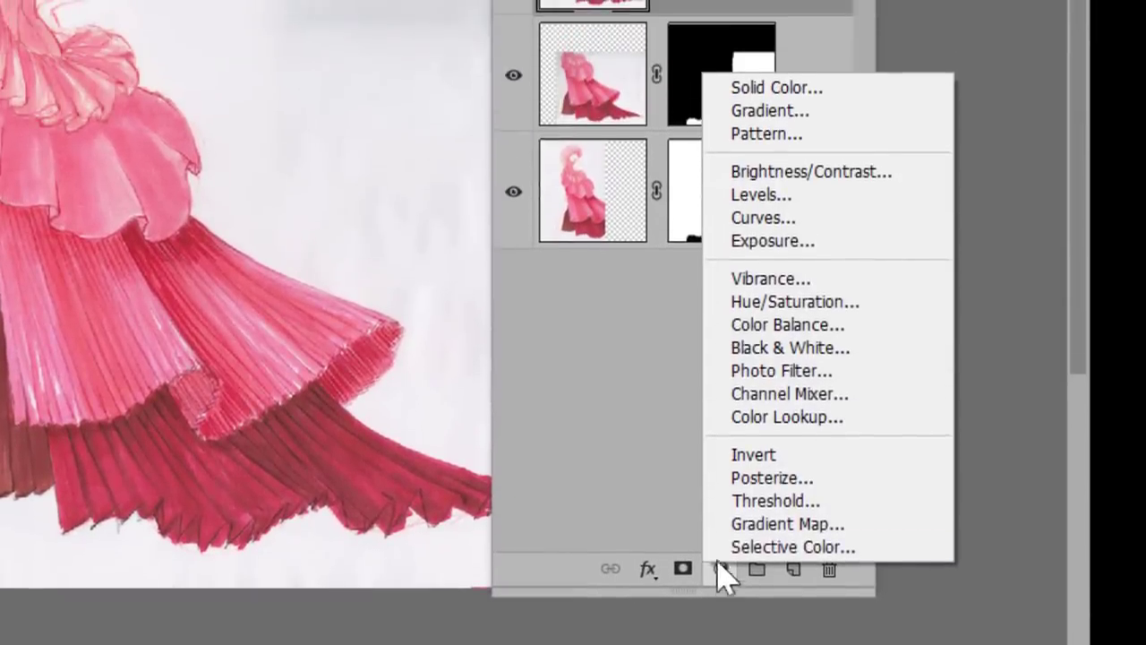
pyautogui.click(744, 201)
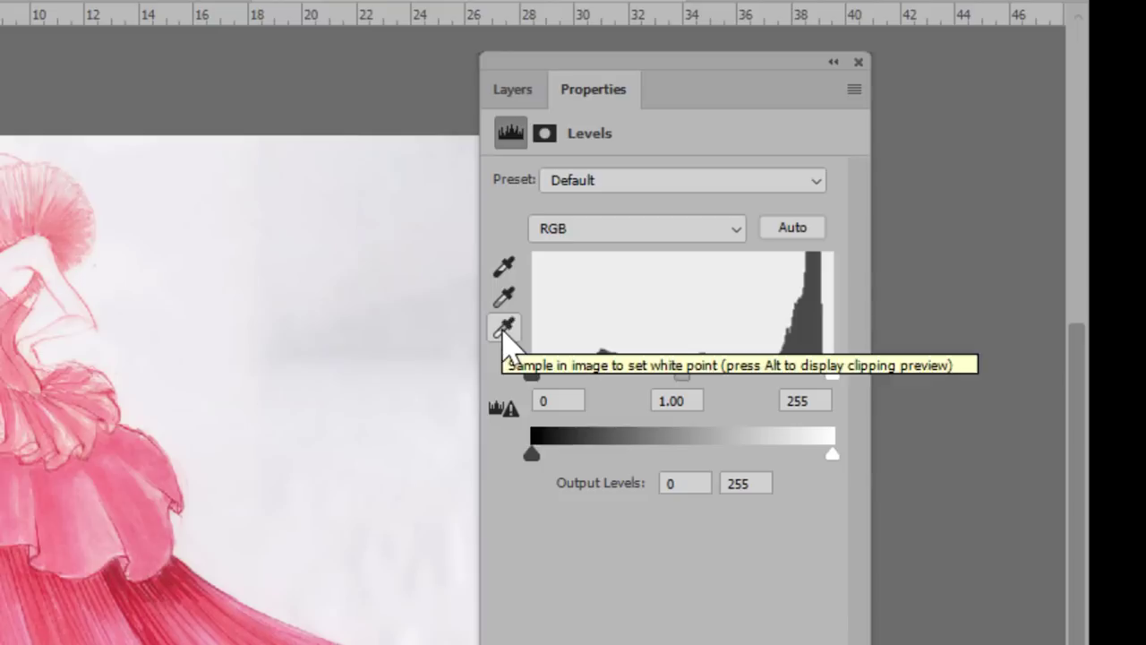
pyautogui.click(504, 331)
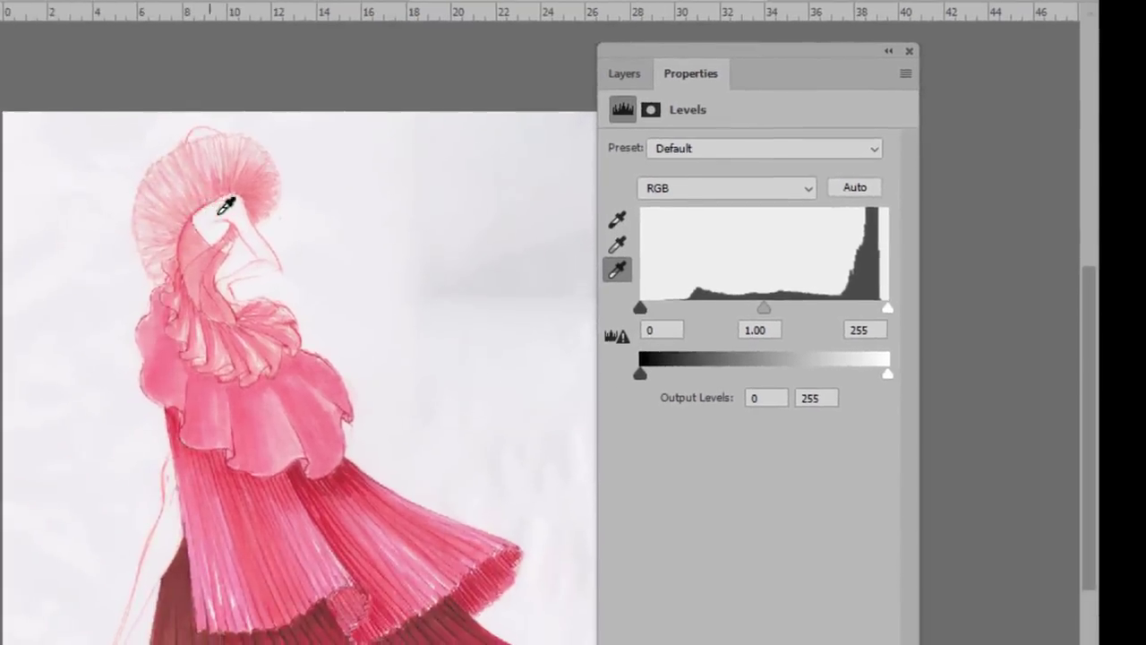
pyautogui.click(103, 227)
pyautogui.click(231, 204)
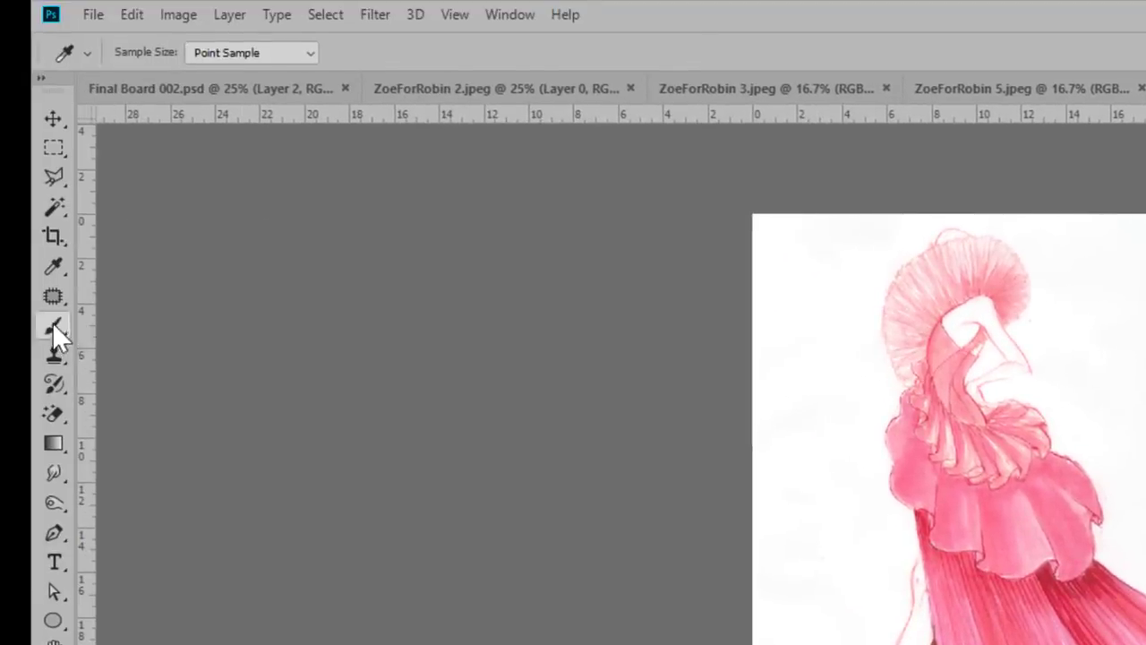
# Choose the Soft Round brush at 0% hardness and enlarge it with the ] key
pyautogui.click(51, 324)
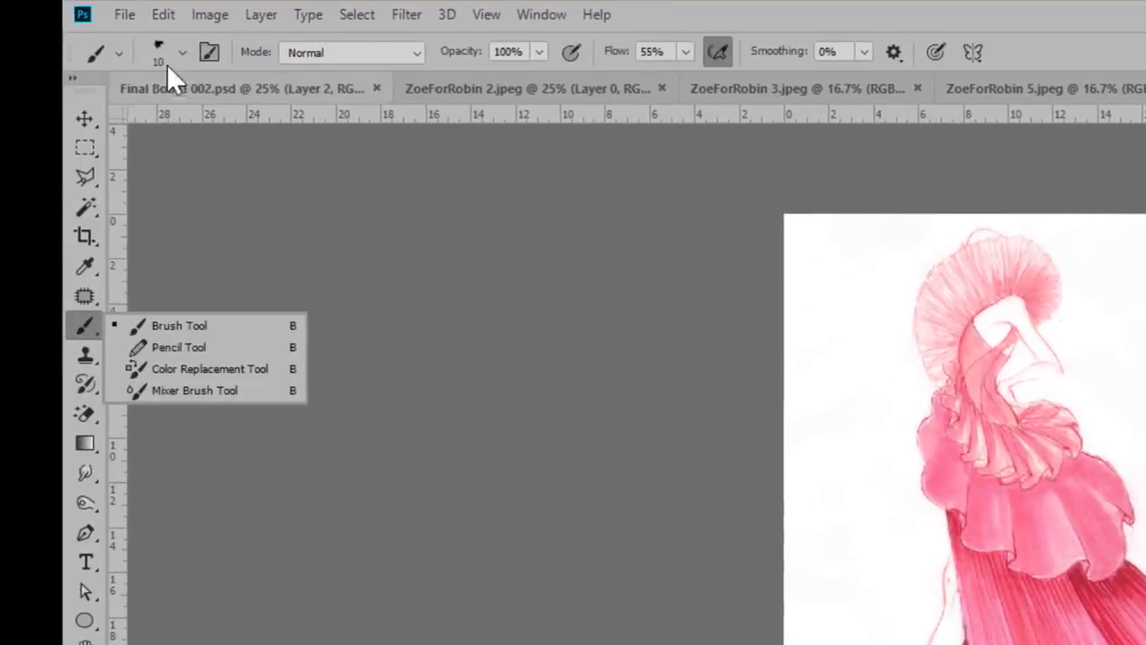
pyautogui.click(150, 52)
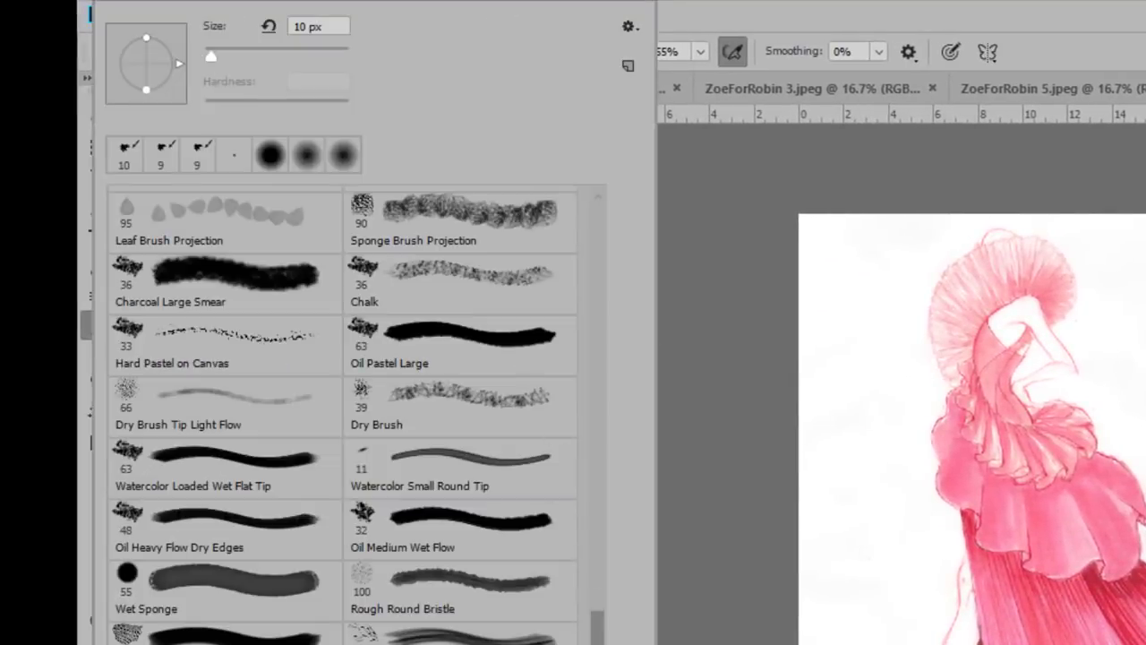
pyautogui.moveTo(596, 618); pyautogui.dragTo(609, 199)
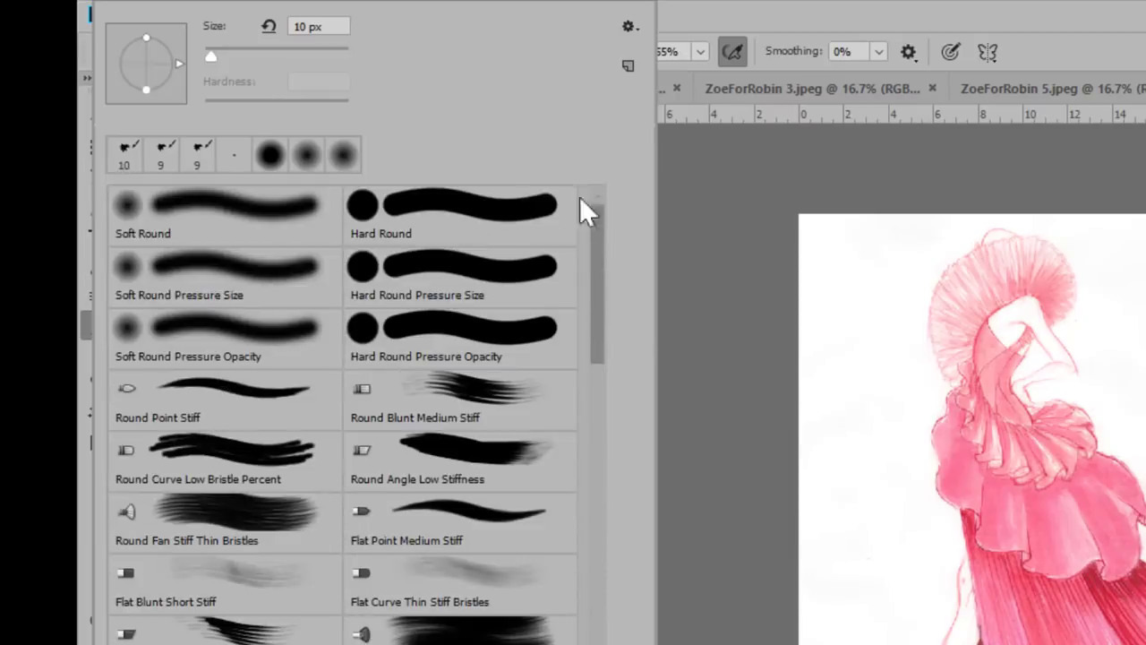
pyautogui.click(222, 203)
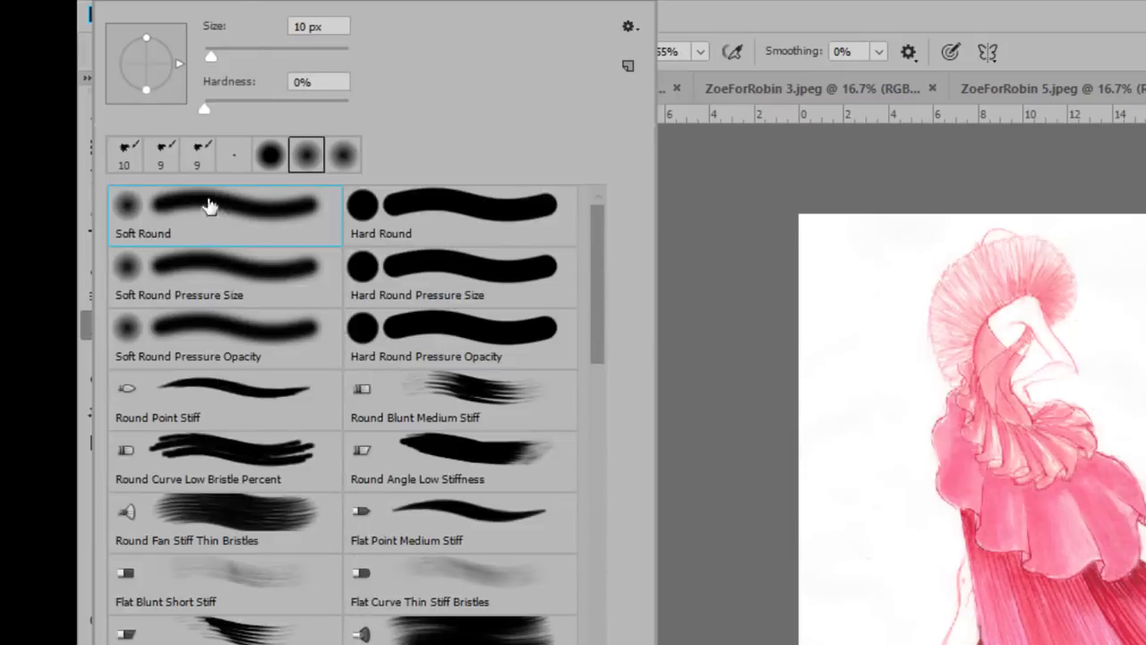
pyautogui.click(713, 13)
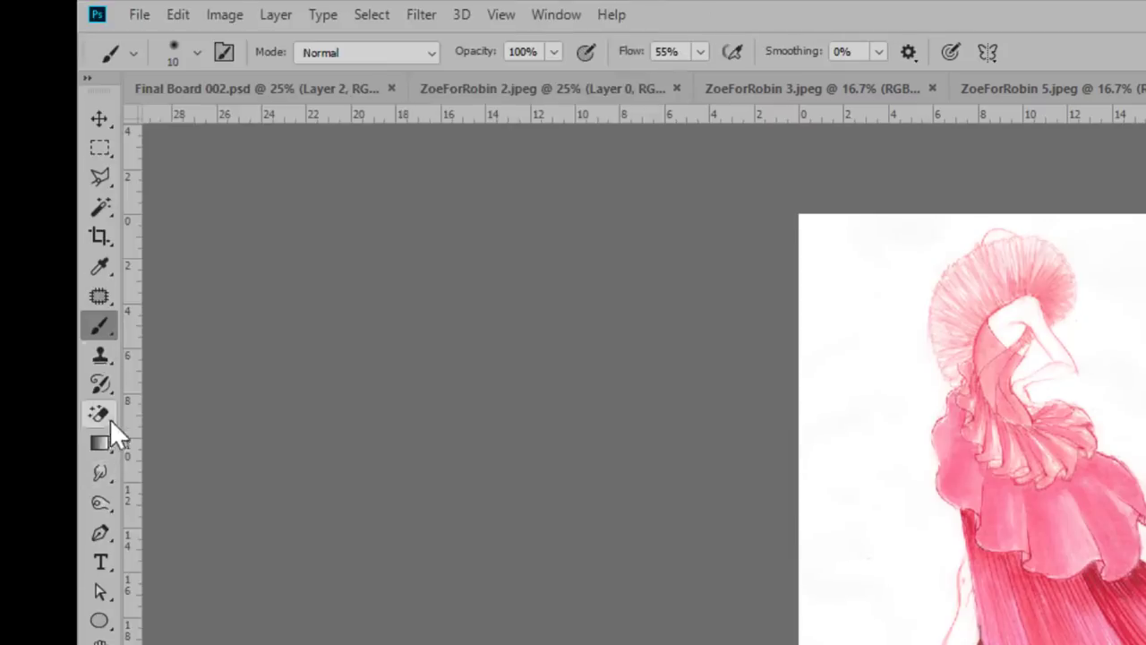
pyautogui.click(100, 267)
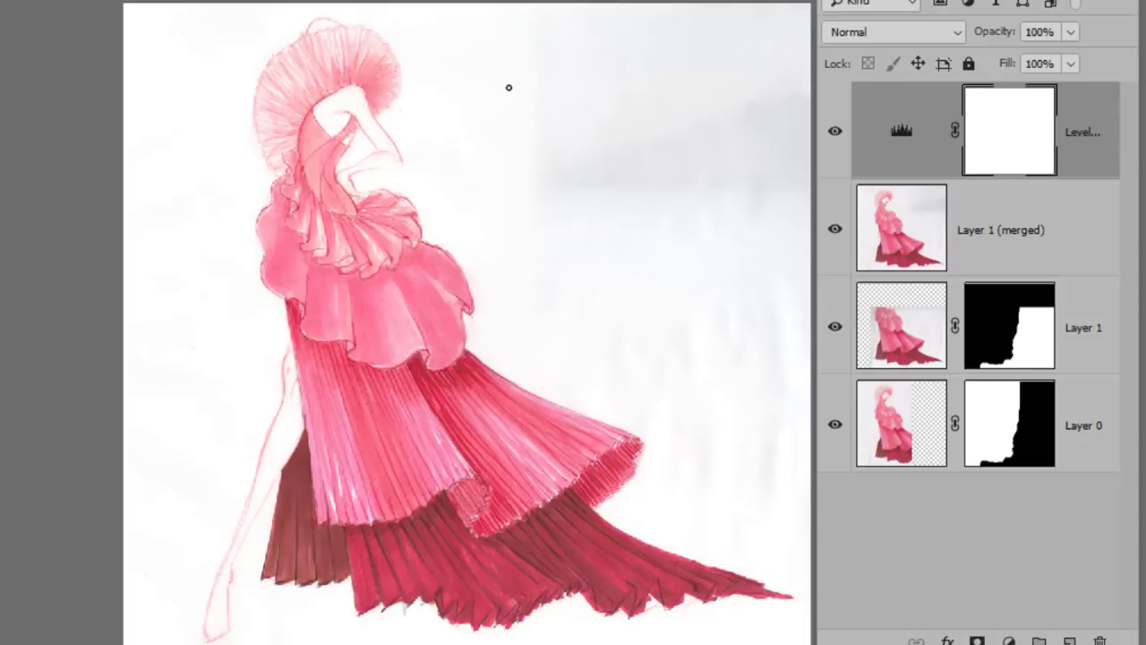
pyautogui.press(']')
pyautogui.press(']')
pyautogui.press(']')
pyautogui.press(']')
pyautogui.press(']')
# On Layer 1 (merged), sample the white paper with the Eyedropper and return to the soft brush
pyautogui.click(985, 244)
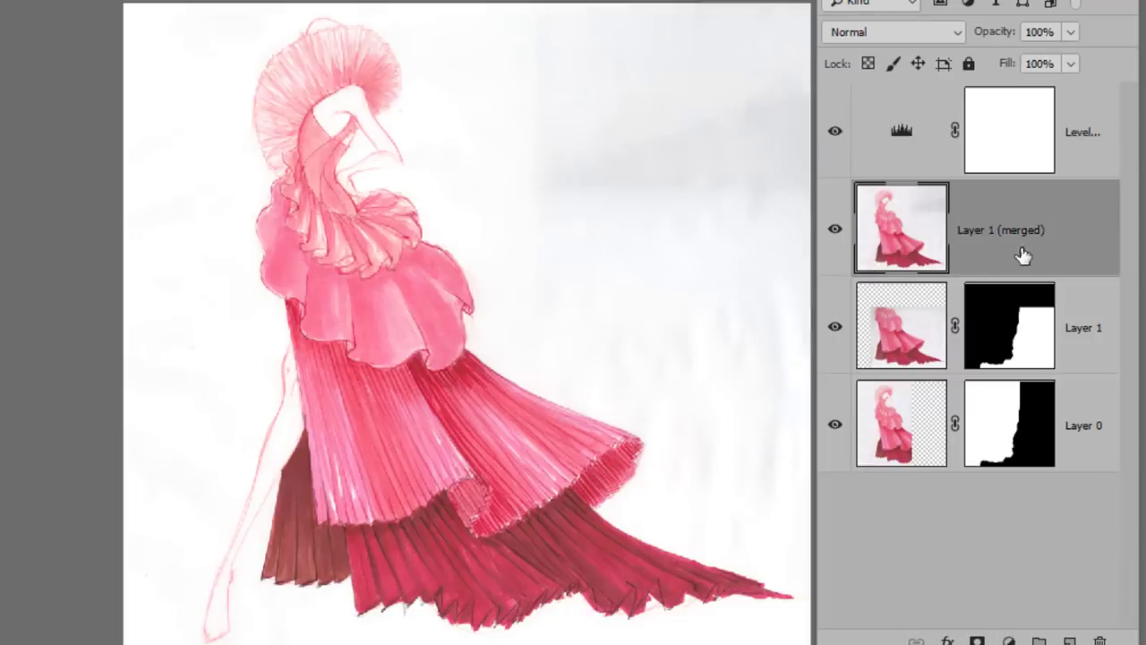
pyautogui.moveTo(555, 30); pyautogui.dragTo(551, 154)
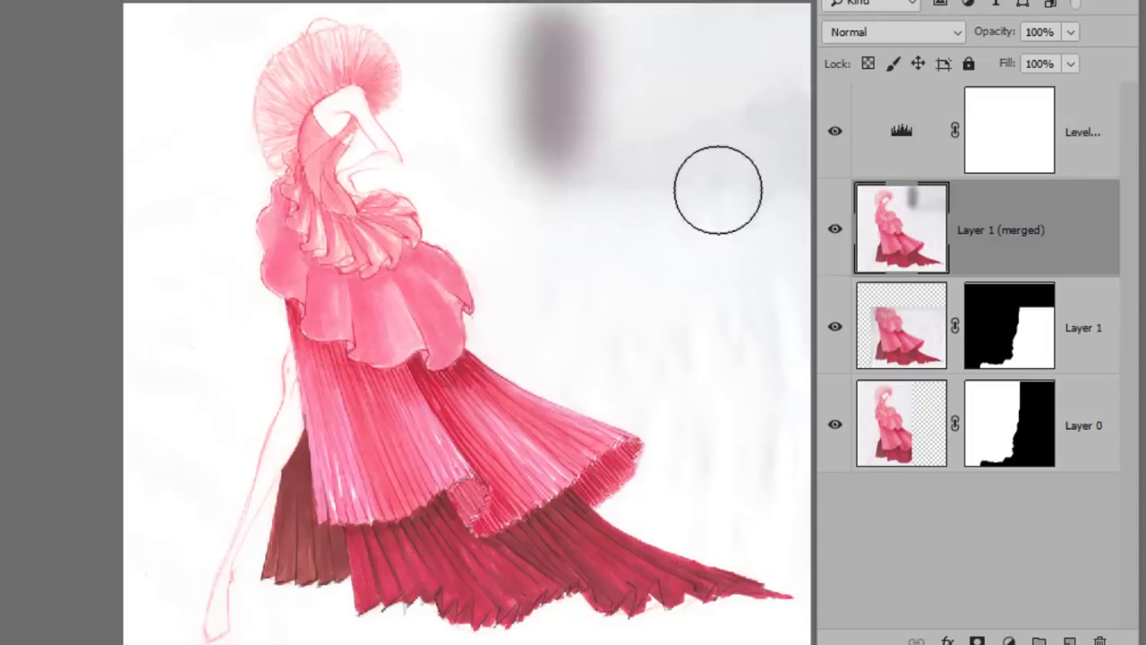
pyautogui.hotkey('ctrl', 'z')
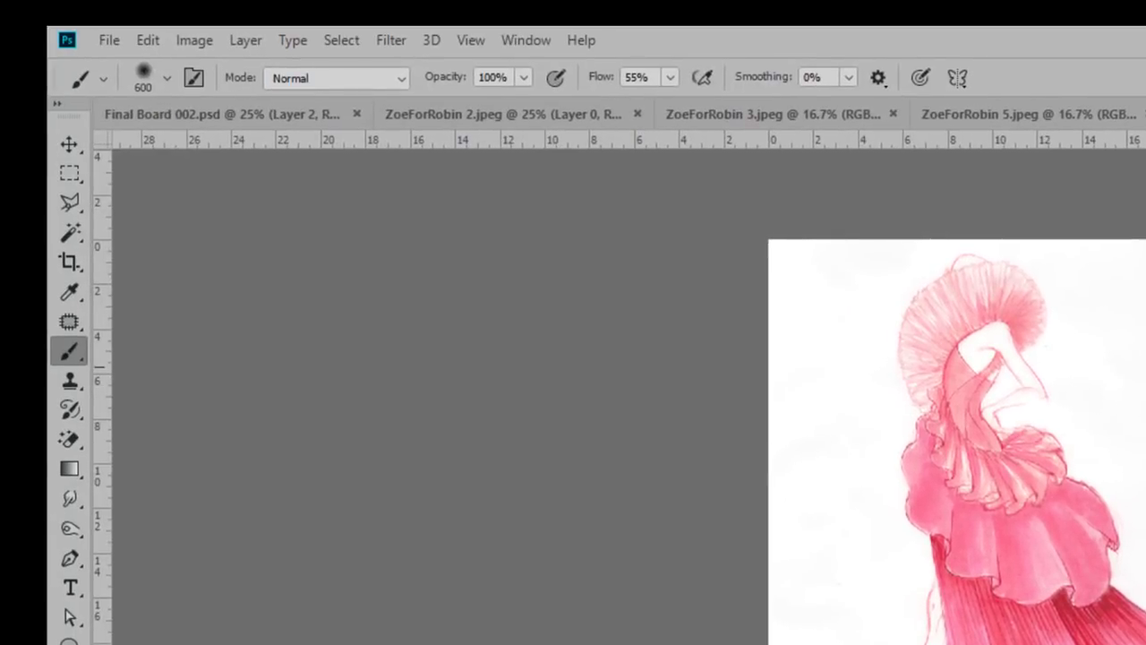
pyautogui.click(68, 292)
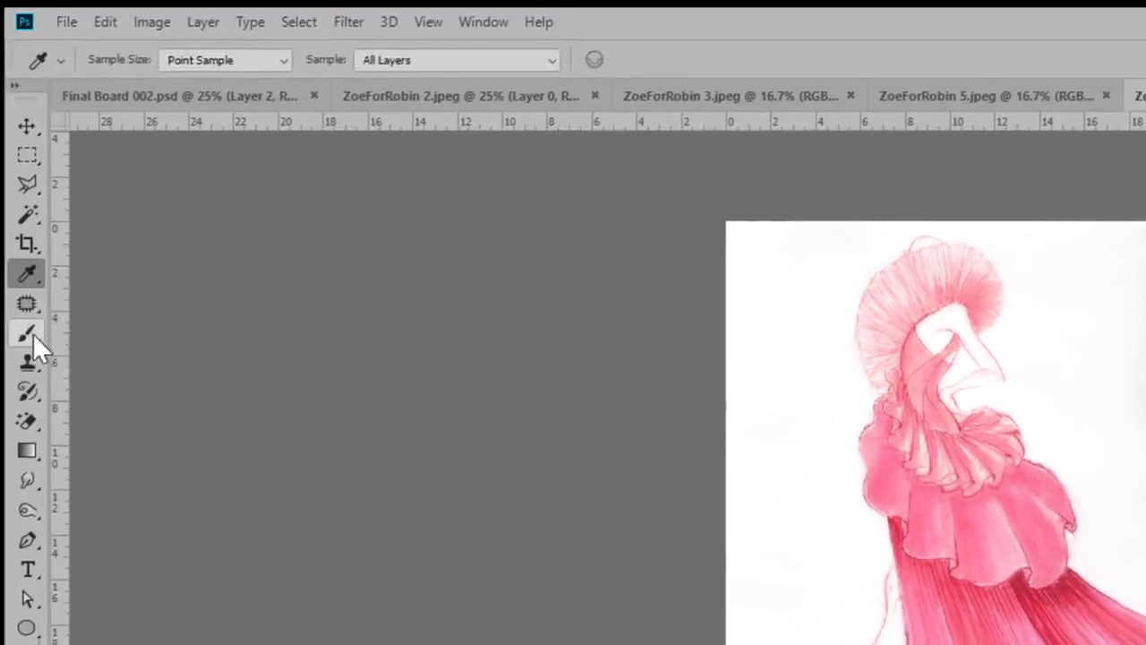
pyautogui.click(30, 336)
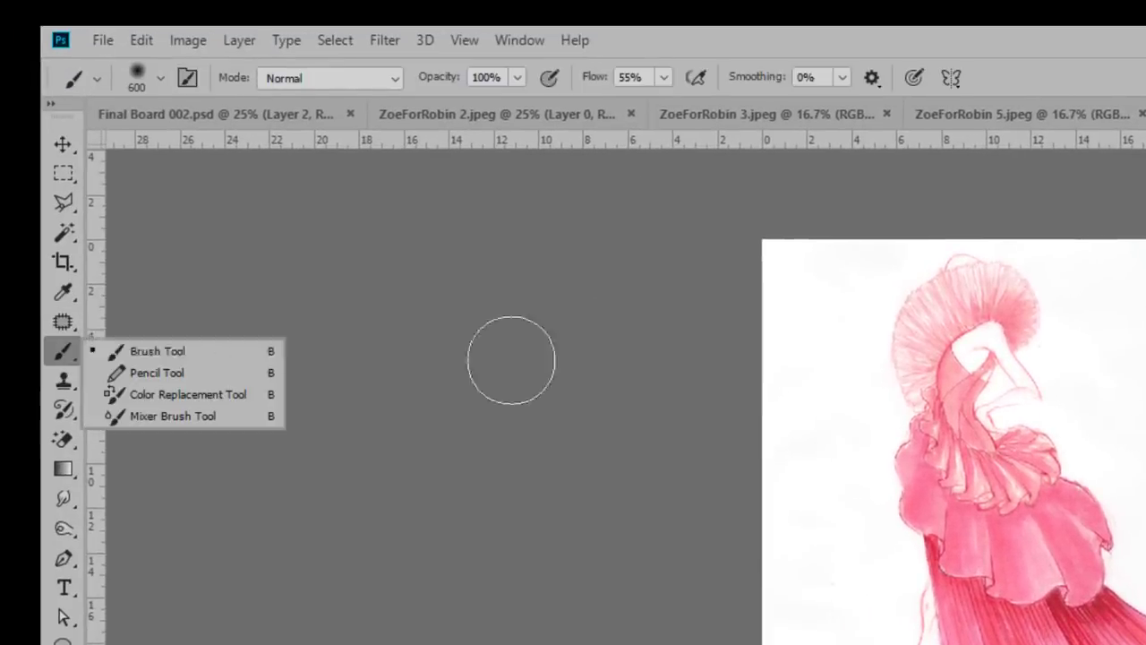
pyautogui.press('Escape')
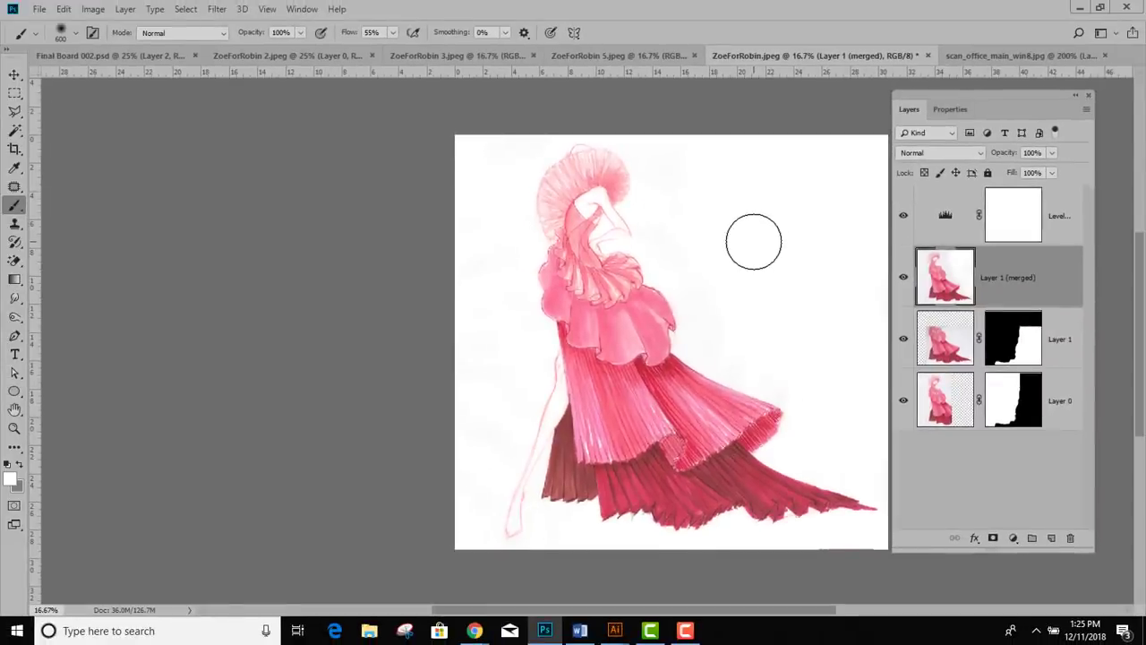
# Switch to the ZoeForRobin 3.jpeg document and zoom in to 50% on the sweater
pyautogui.click(609, 56)
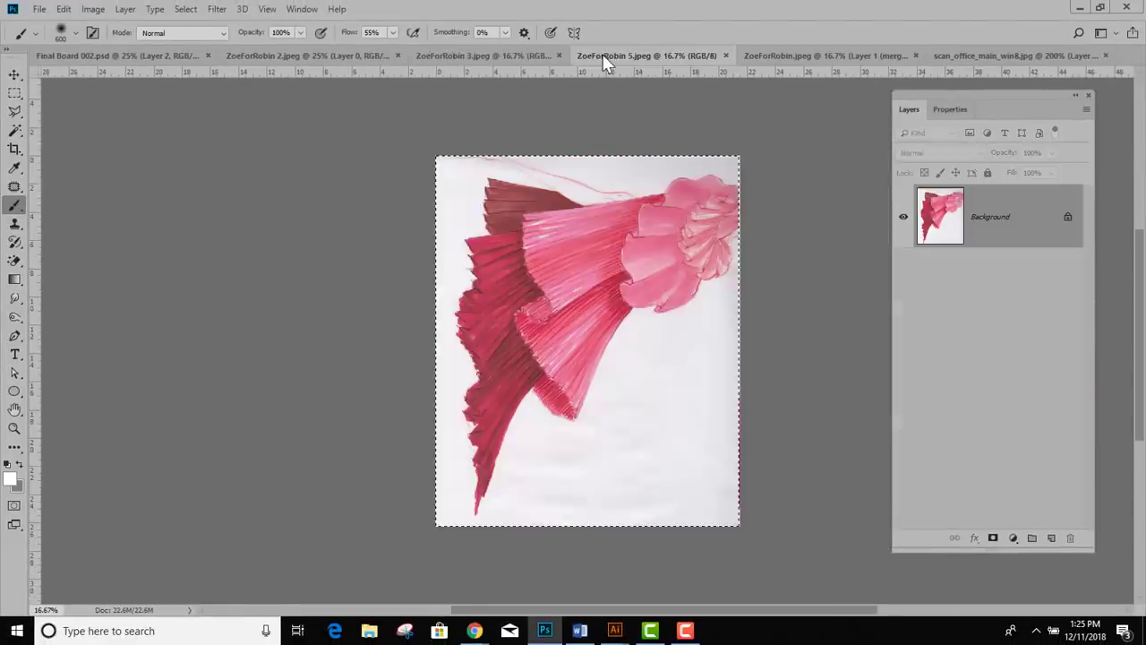
pyautogui.click(427, 56)
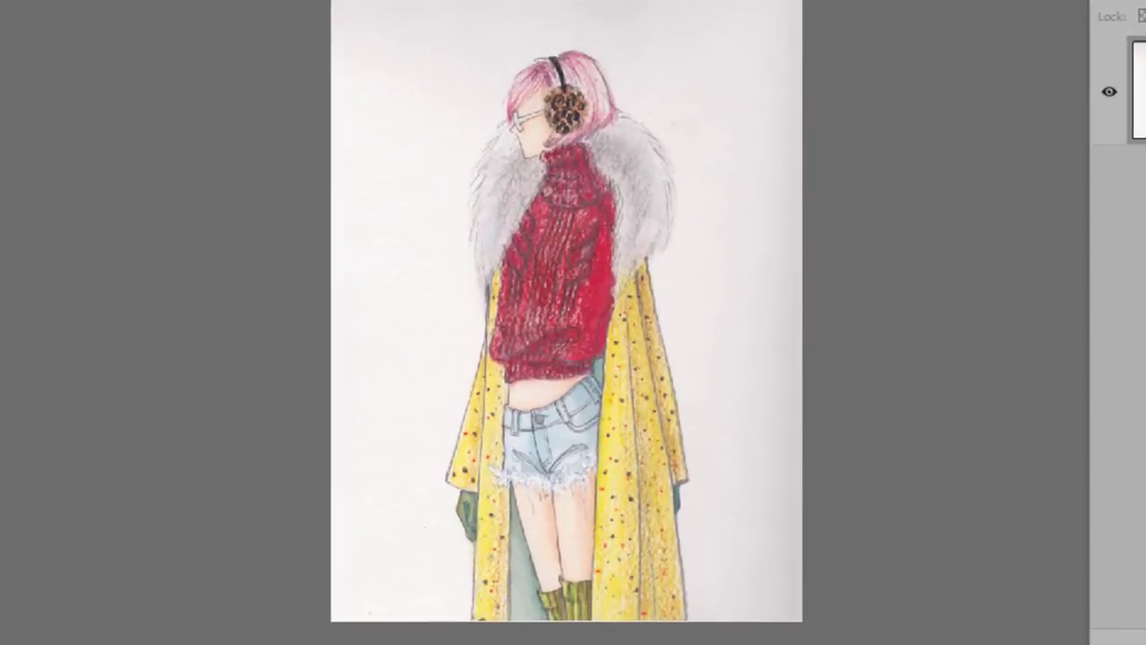
pyautogui.click(642, 407)
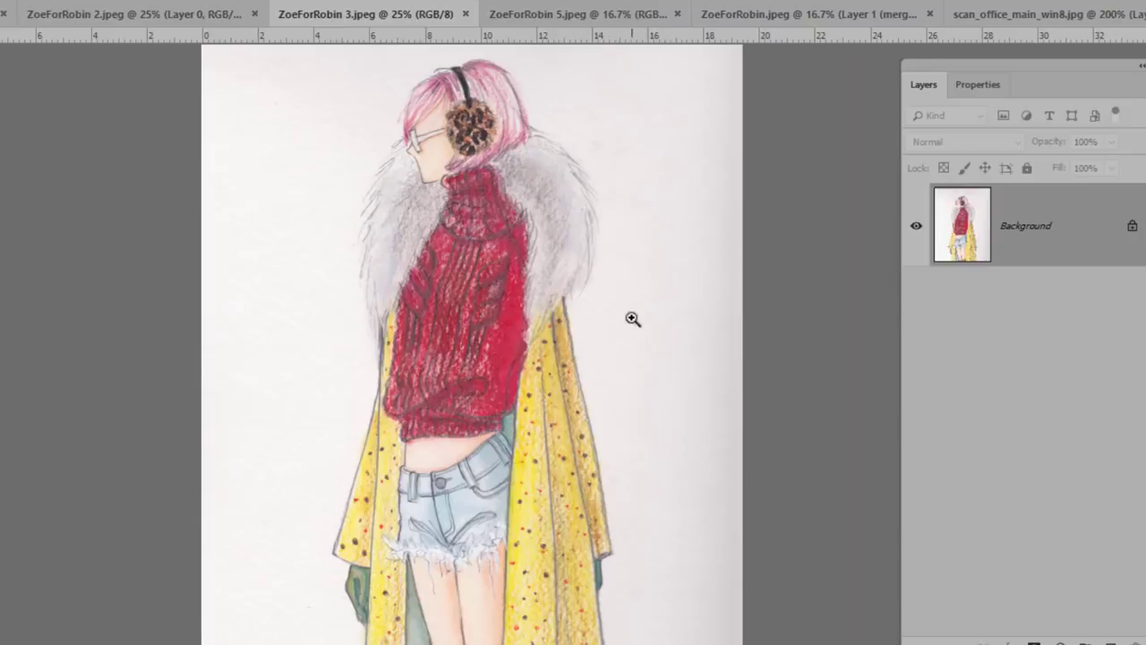
pyautogui.click(392, 220)
pyautogui.click(416, 225)
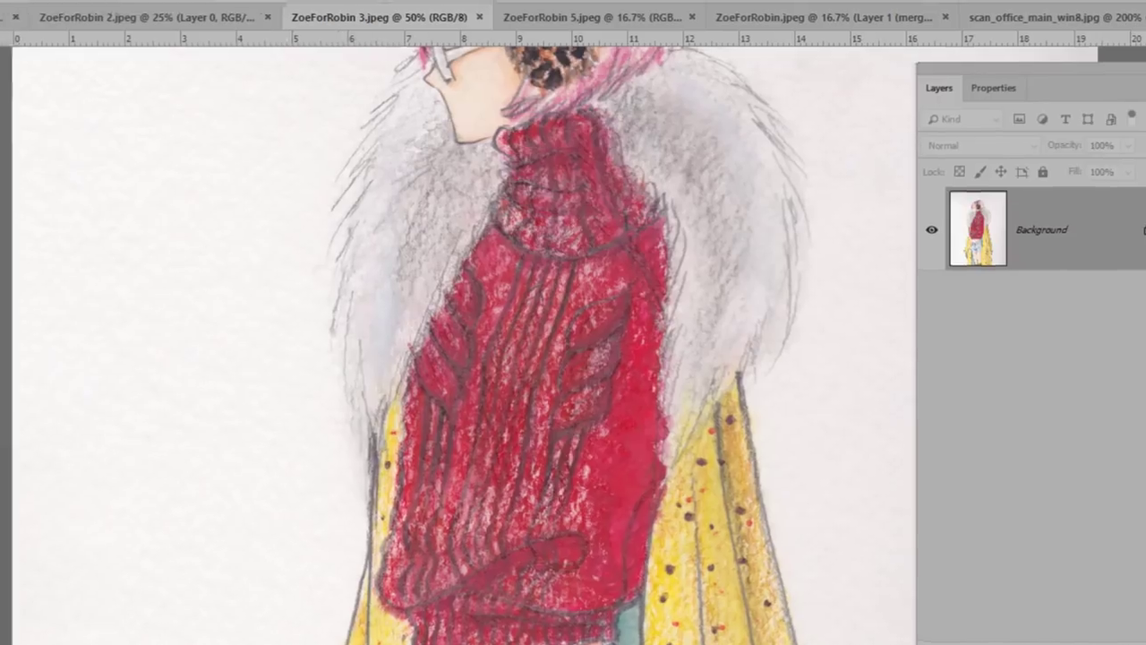
pyautogui.rightClick(20, 368)
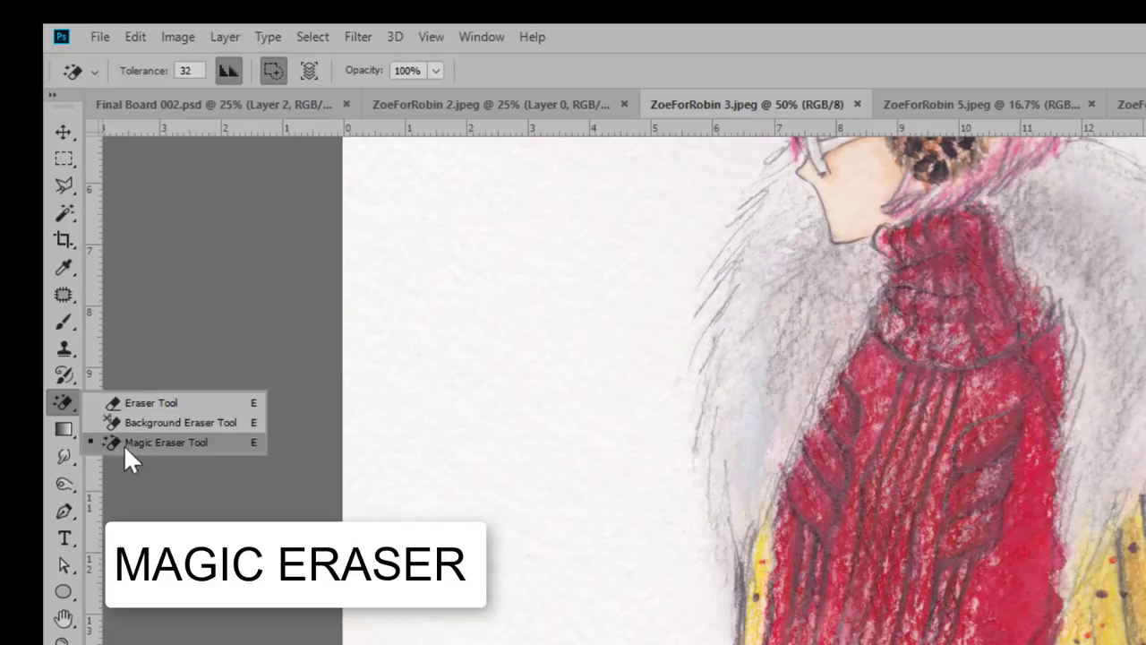
pyautogui.click(126, 444)
pyautogui.click(540, 379)
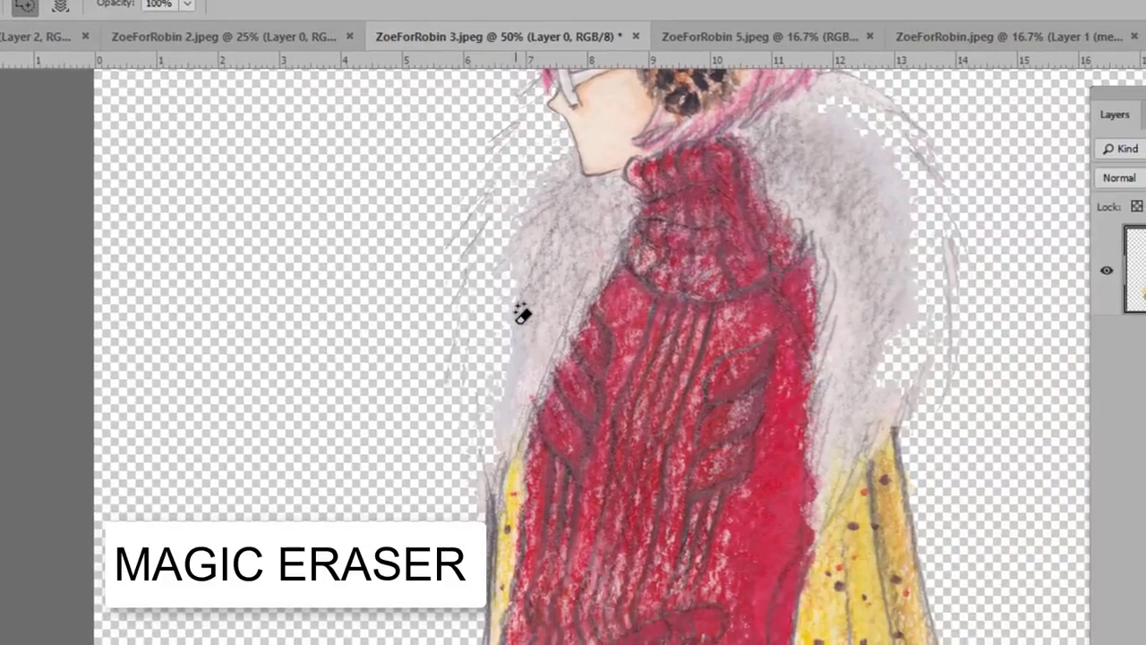
pyautogui.hotkey('ctrl', 'z')
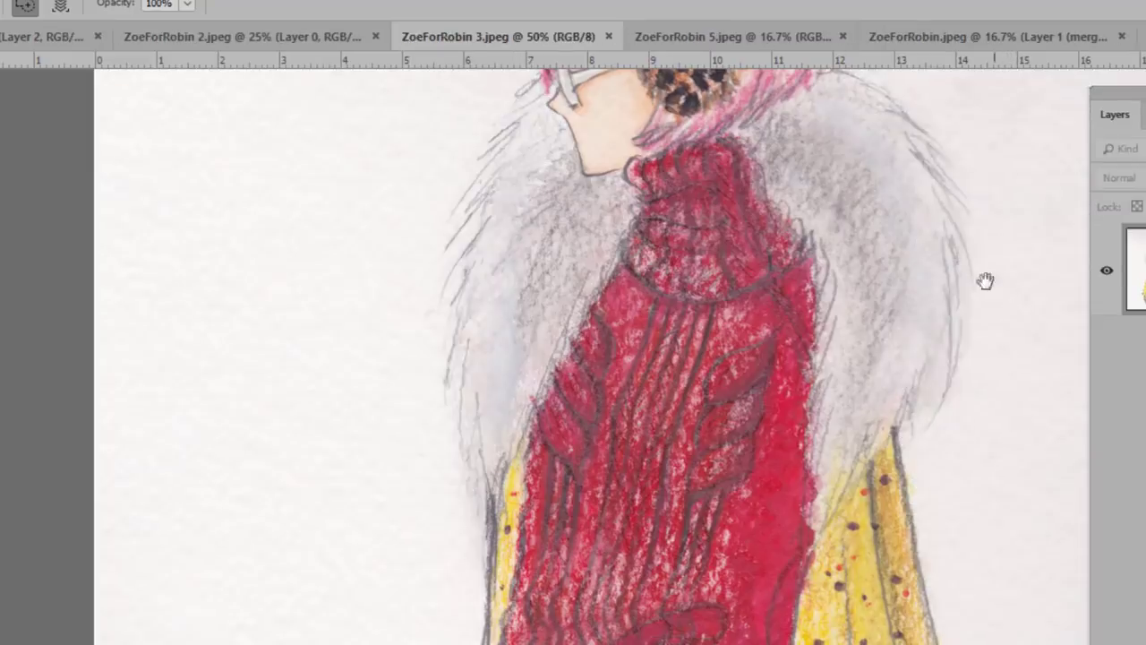
pyautogui.moveTo(977, 261)
pyautogui.mouseDown()
pyautogui.moveTo(946, 378)
pyautogui.moveTo(839, 386)
pyautogui.mouseUp()
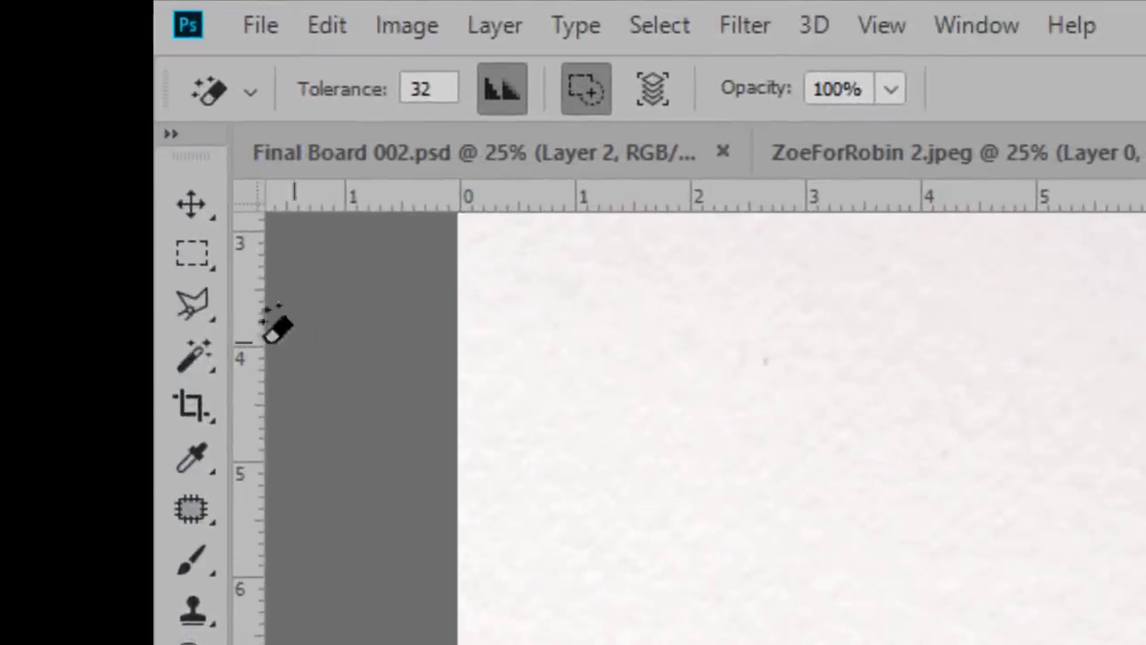
# Select the Polygonal Lasso Tool from the Lasso tool flyout
pyautogui.click(188, 306)
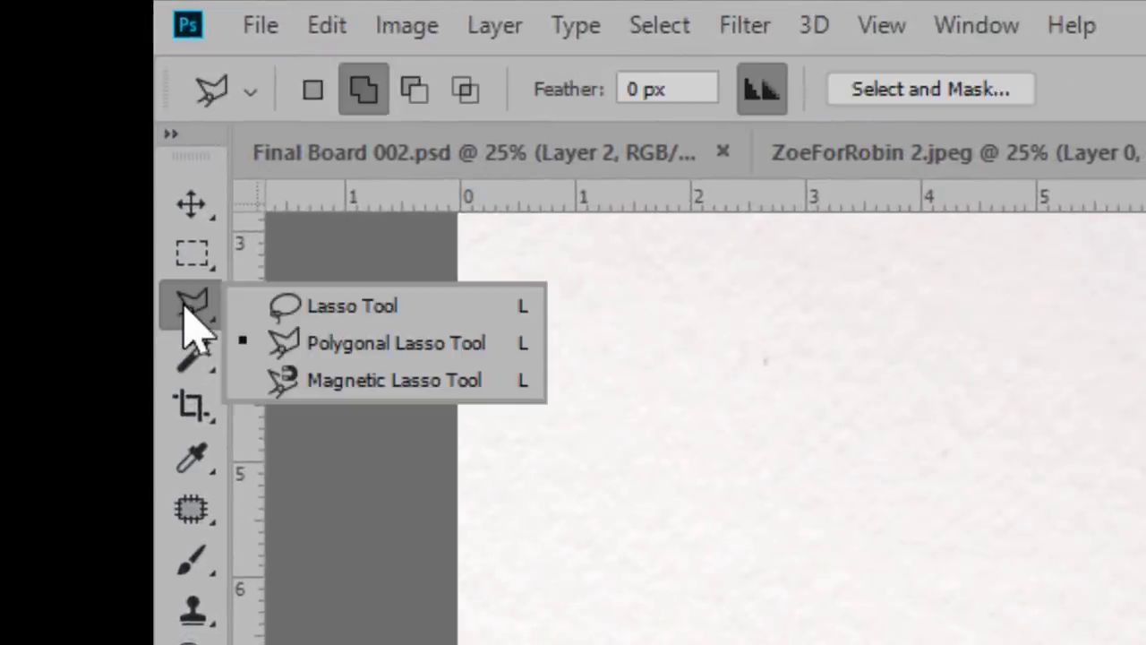
pyautogui.click(270, 306)
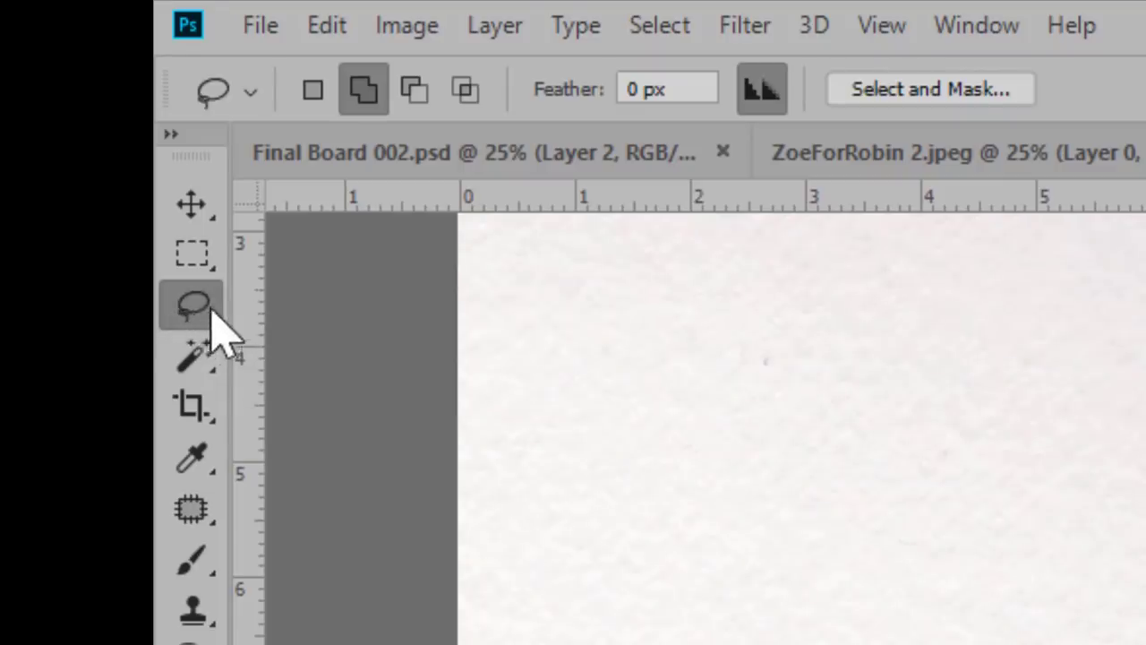
pyautogui.click(195, 315)
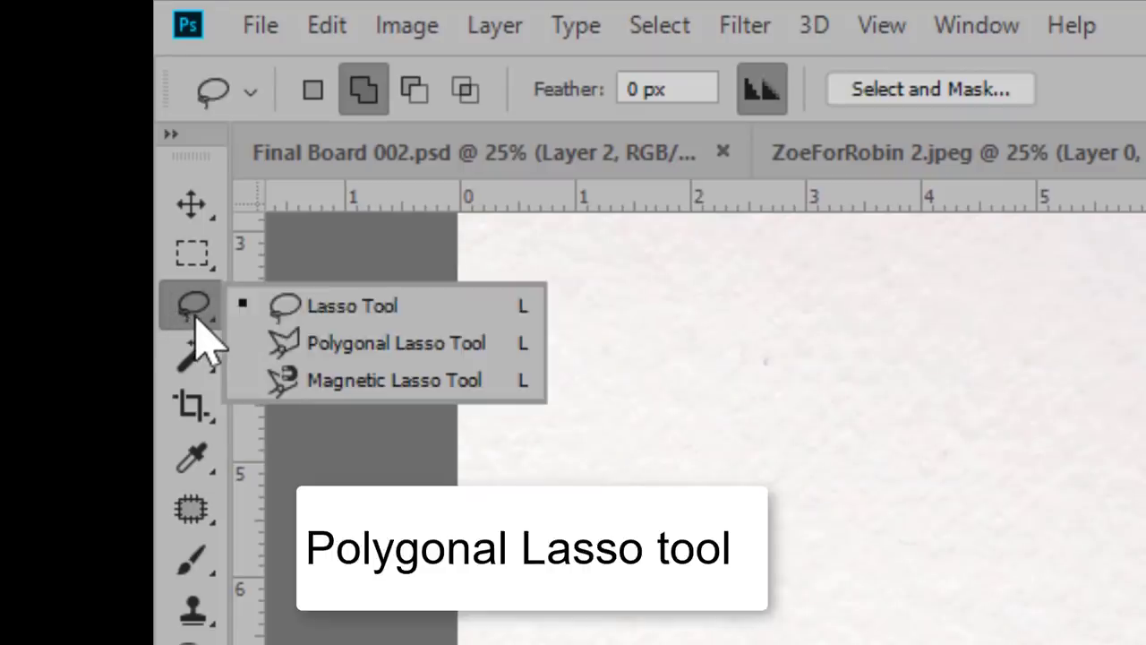
pyautogui.click(375, 354)
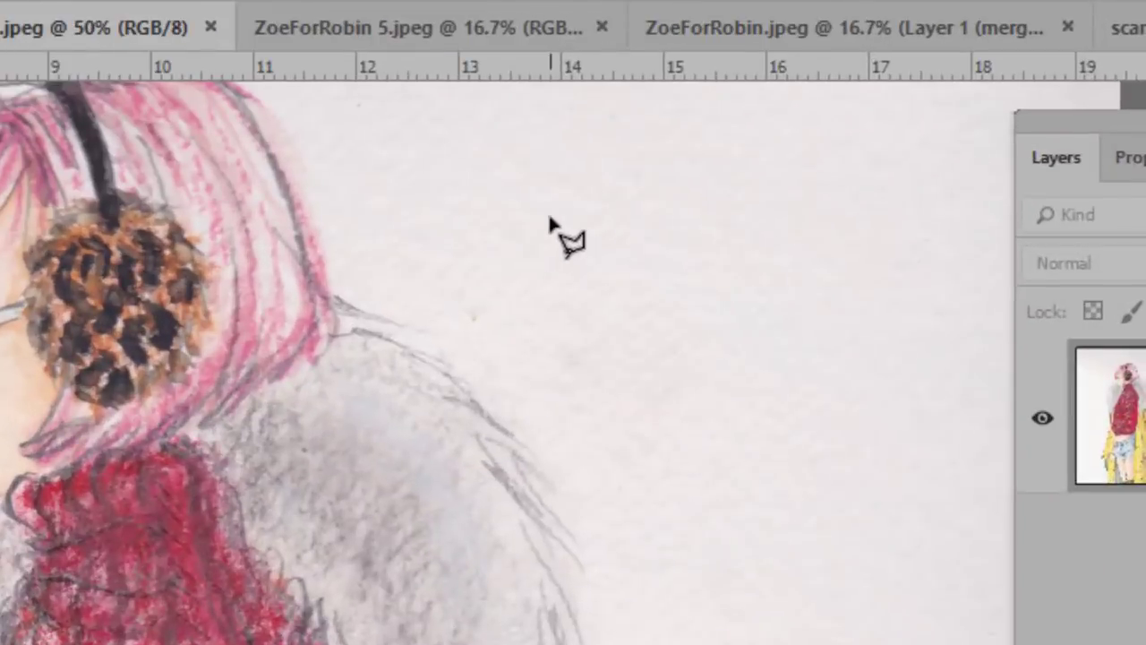
# Draw a practice polygonal selection on the blank paper beside the figure
pyautogui.click(550, 217)
pyautogui.click(550, 319)
pyautogui.click(678, 412)
pyautogui.click(803, 335)
pyautogui.click(697, 187)
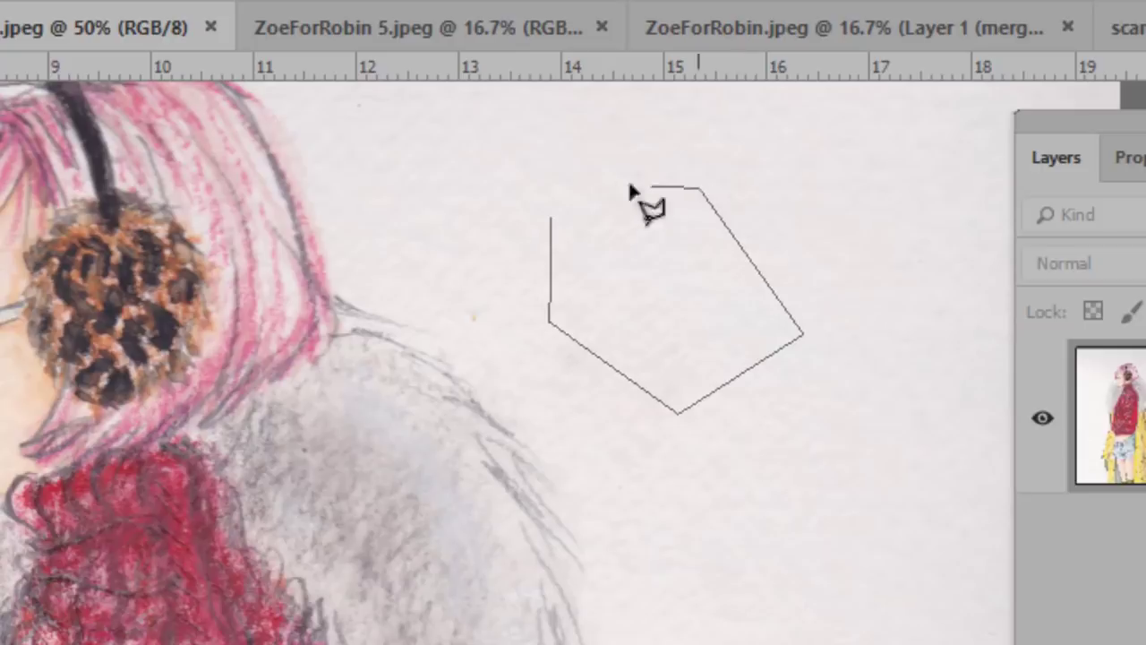
pyautogui.click(580, 170)
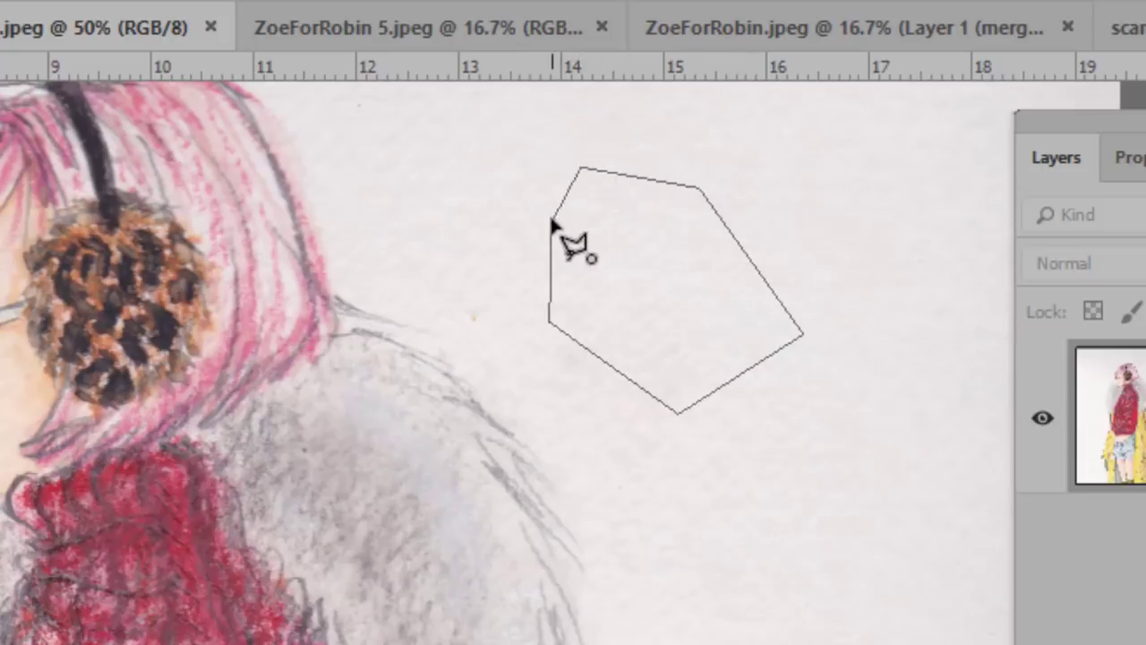
pyautogui.click(553, 224)
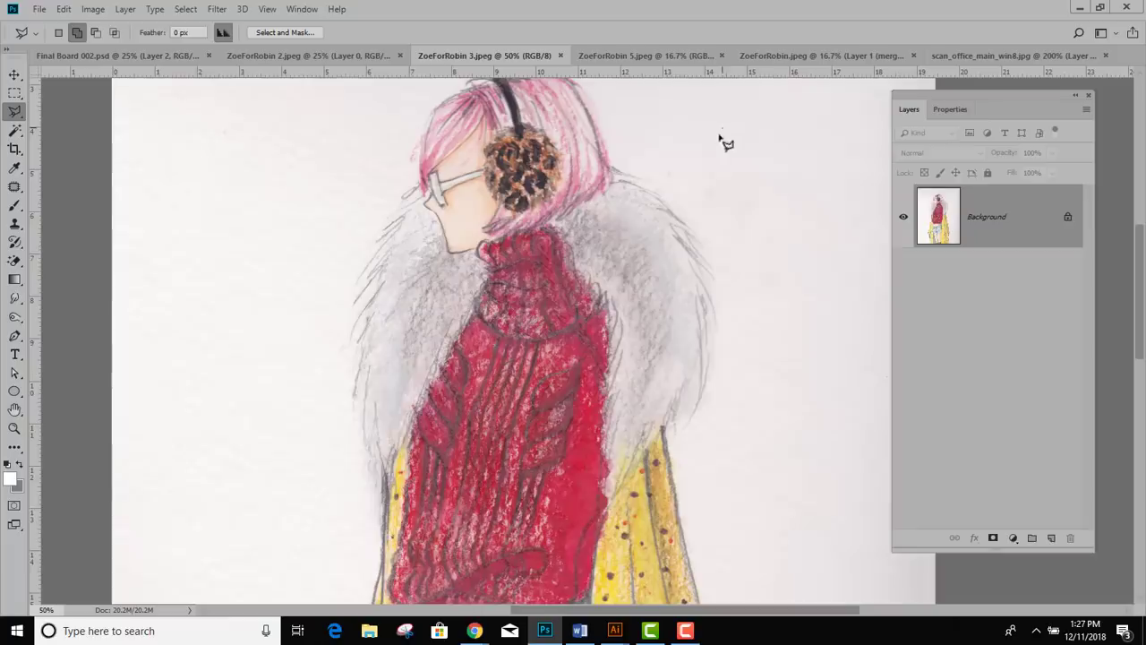
# Discard the practice selection and start a new outline beside the fur collar
pyautogui.click(600, 201)
pyautogui.click(568, 288)
pyautogui.click(607, 416)
pyautogui.click(772, 276)
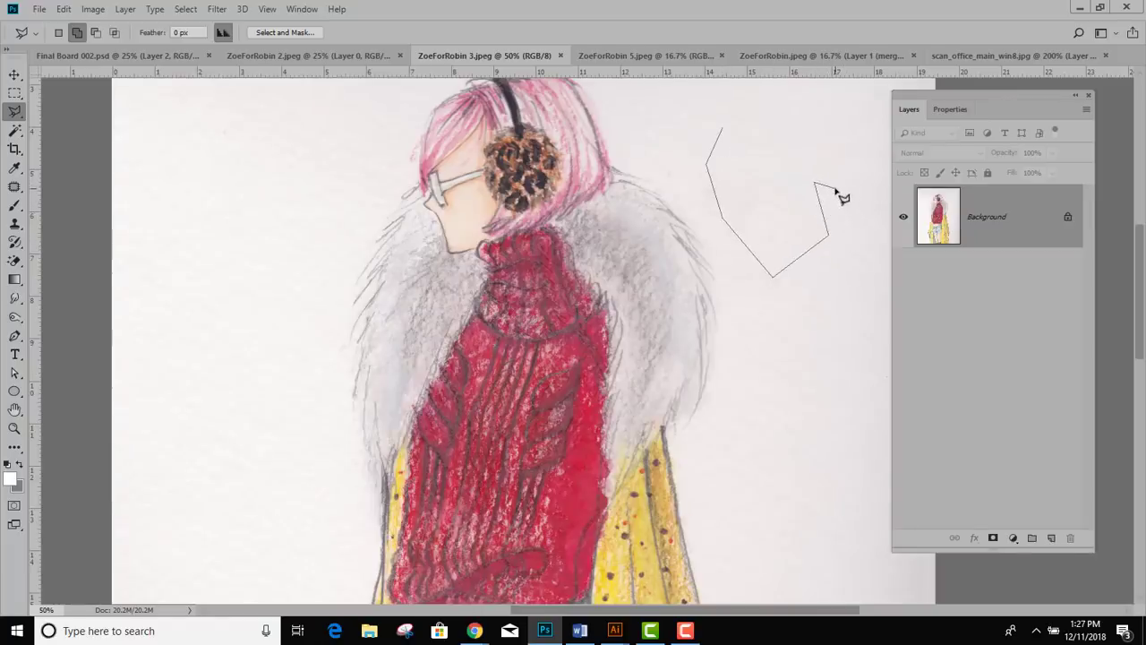
# Remove the misplaced point, trace along the fur's right edge around the white paper, and close the outline
pyautogui.press('BackSpace')
pyautogui.press('BackSpace')
pyautogui.press('BackSpace')
pyautogui.press('BackSpace')
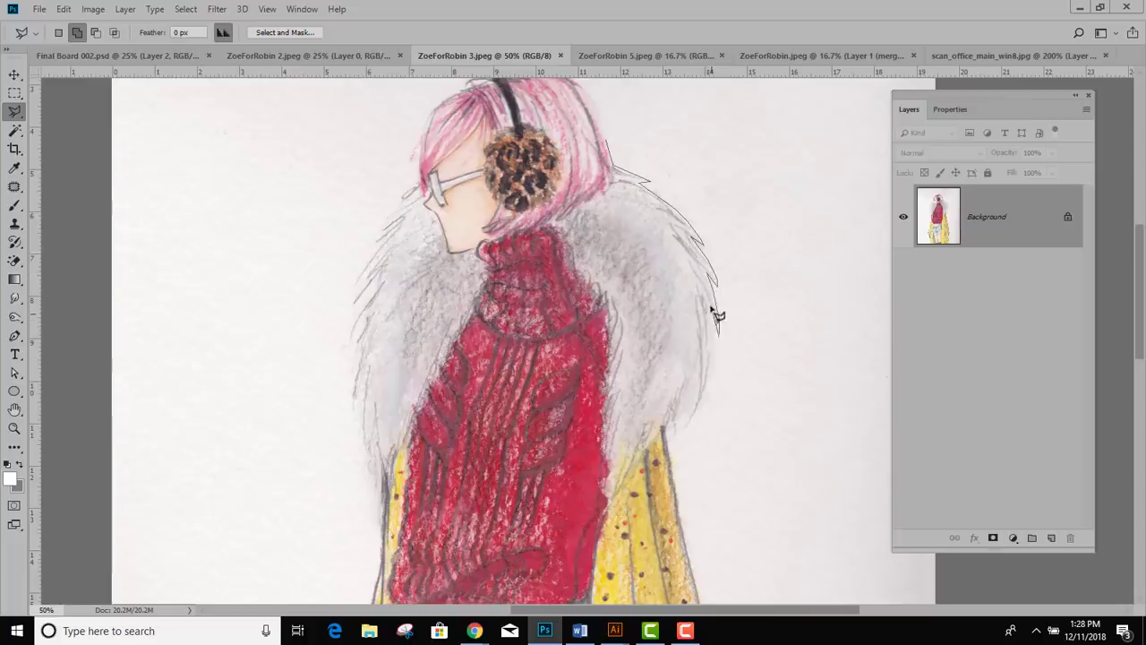
pyautogui.click(712, 310)
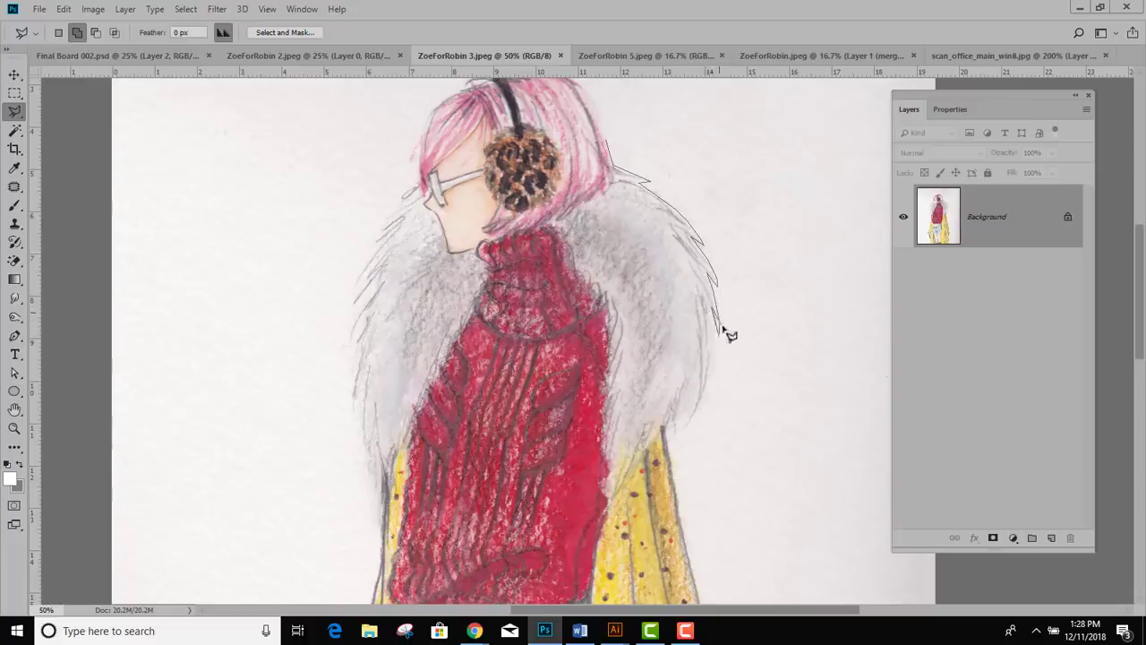
pyautogui.click(709, 390)
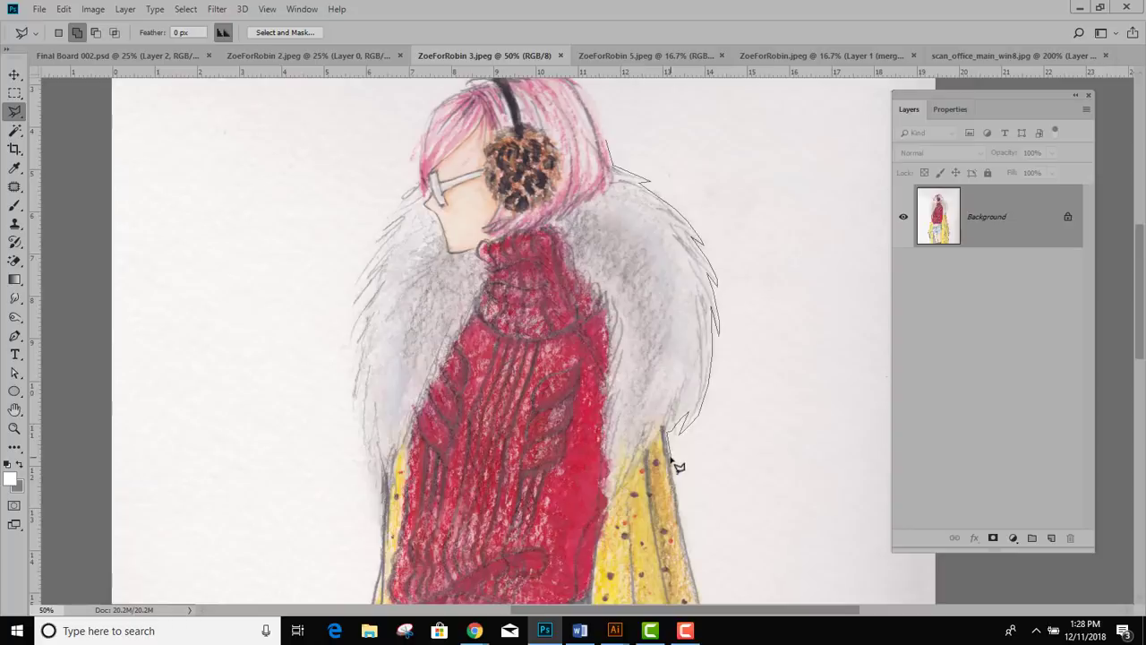
pyautogui.click(669, 457)
pyautogui.click(786, 446)
pyautogui.click(808, 288)
pyautogui.click(787, 185)
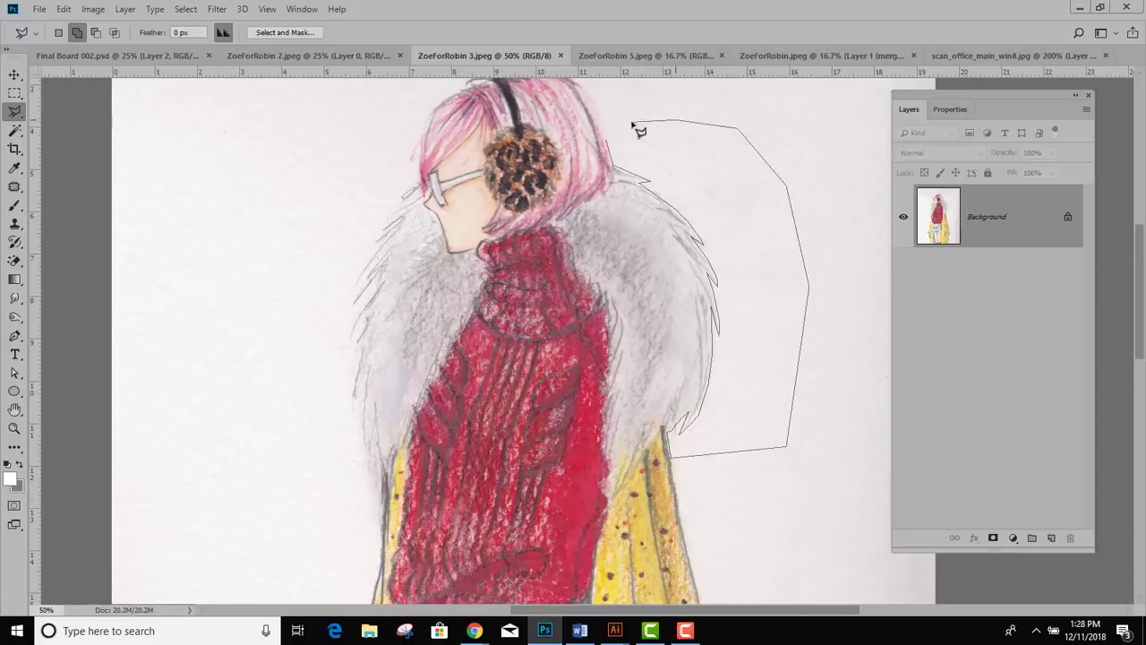
pyautogui.click(615, 150)
pyautogui.hotkey('shift', 'F5')
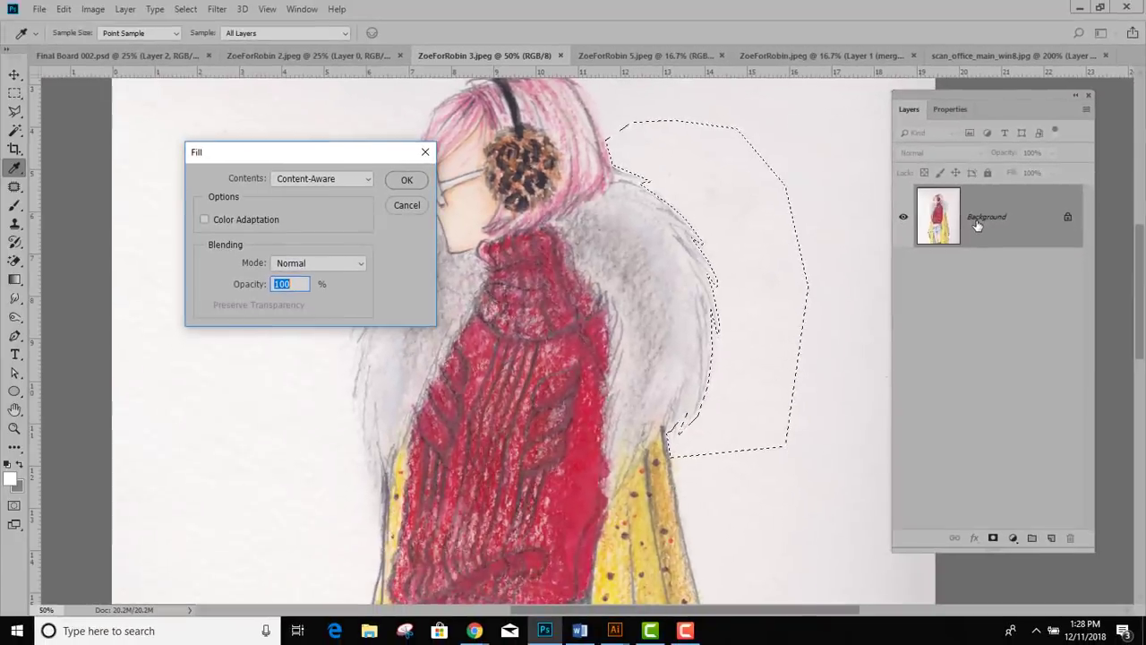
pyautogui.click(406, 206)
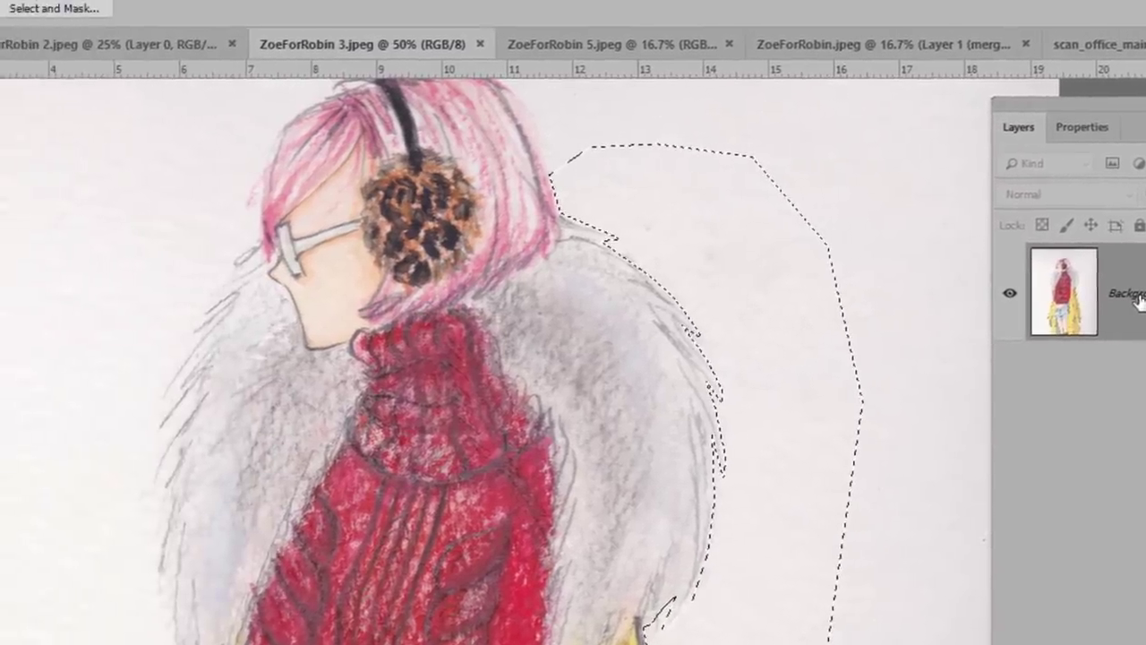
# Convert the Background layer into an unlocked layer named 'Illustration'
pyautogui.doubleClick(1053, 299)
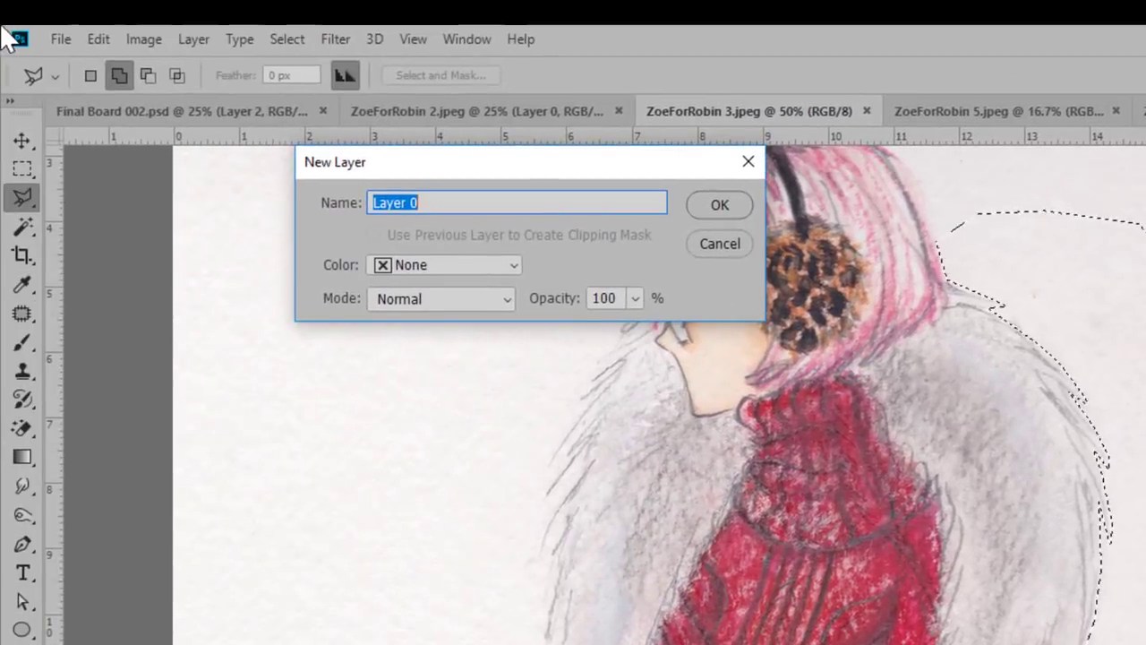
pyautogui.write('Illustration')
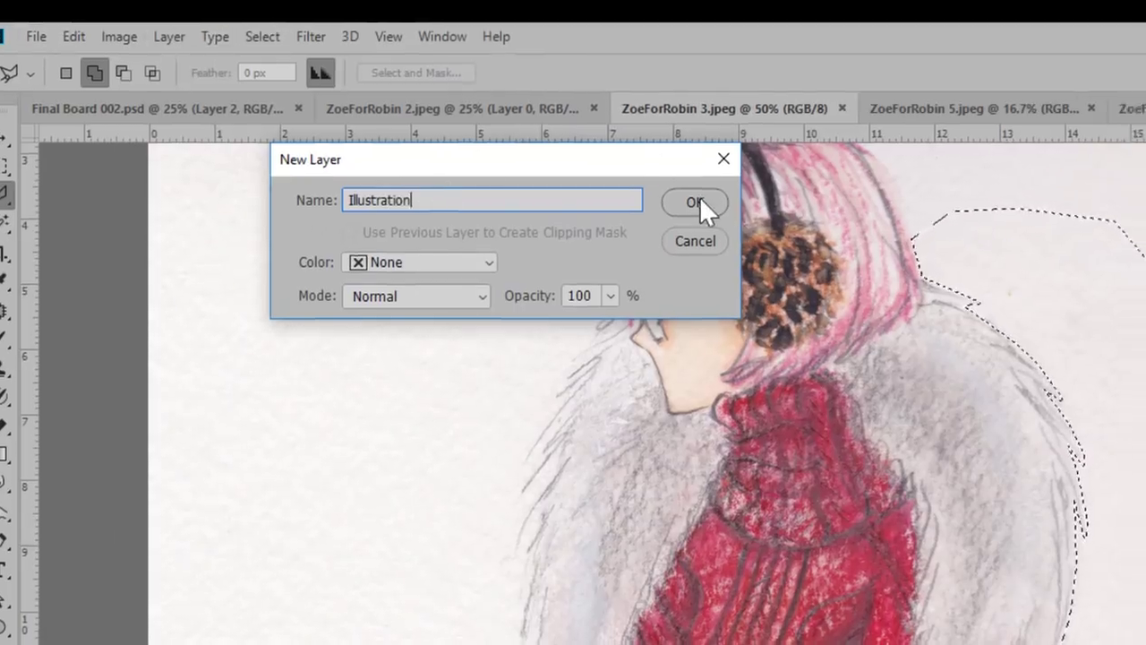
pyautogui.click(727, 208)
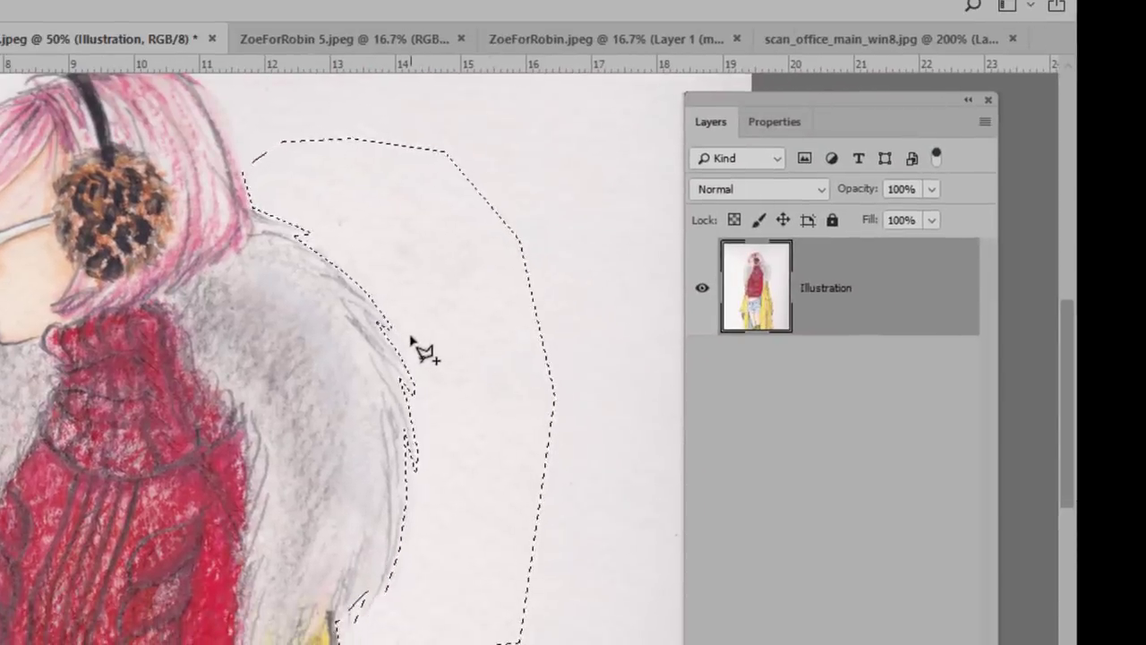
# Delete the selected white paper, then outline down the fur collar's left edge
pyautogui.press('Delete')
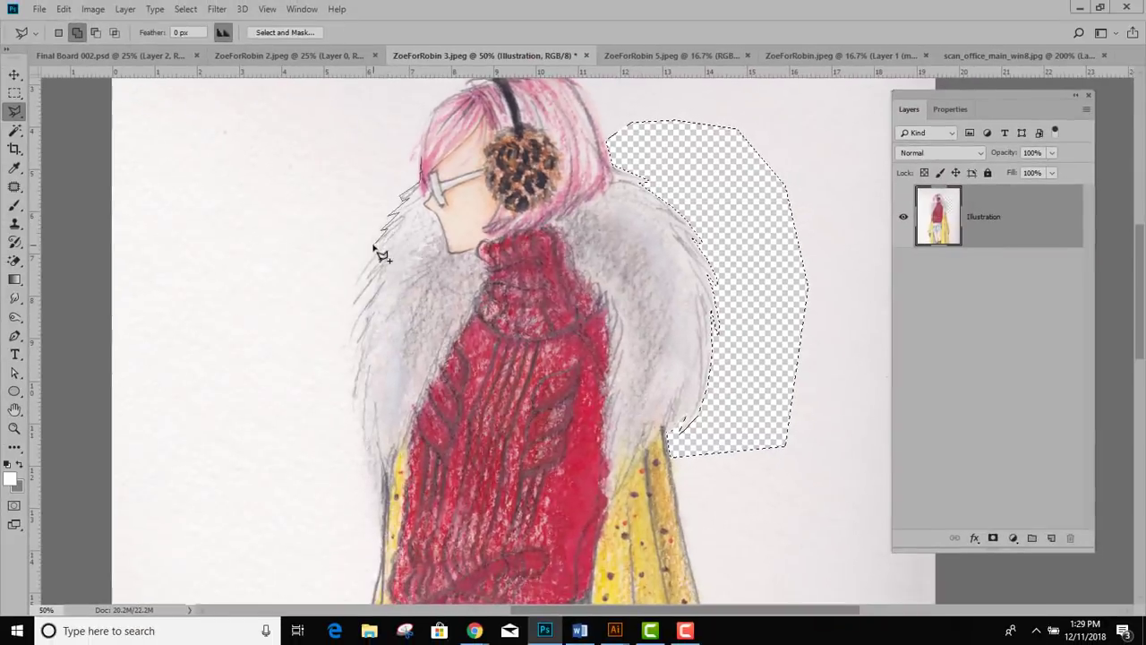
pyautogui.click(359, 295)
pyautogui.click(352, 347)
pyautogui.click(350, 404)
pyautogui.click(367, 448)
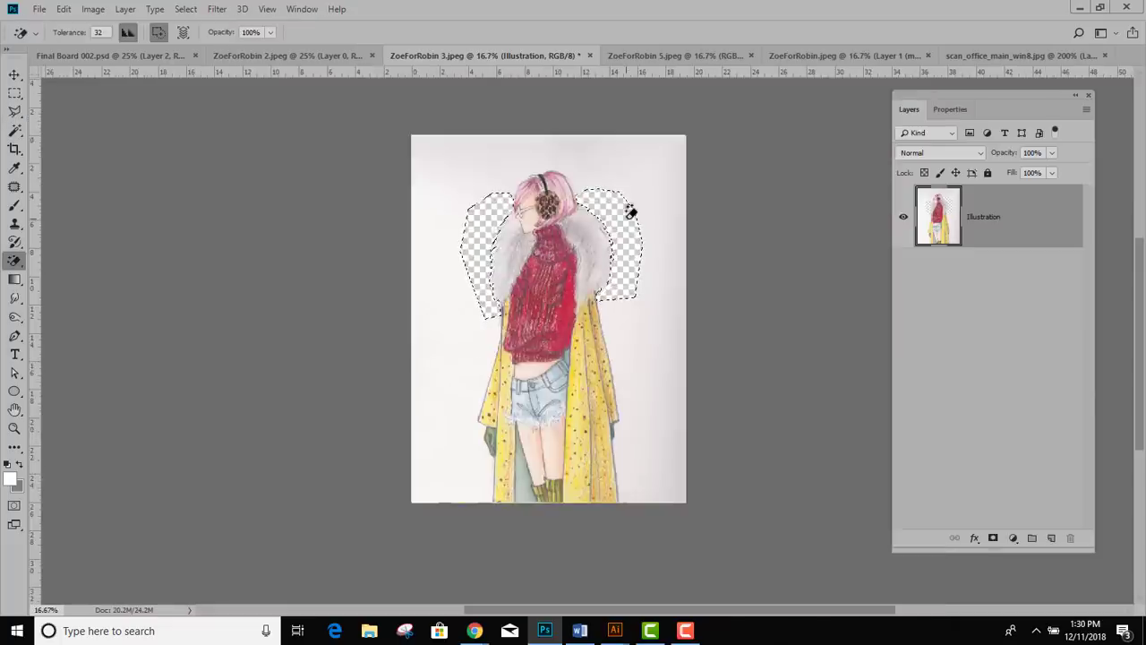
# Deselect, Magic Erase the white paper around the figure, and zoom in on the sweater edges
pyautogui.hotkey('ctrl', 'd')
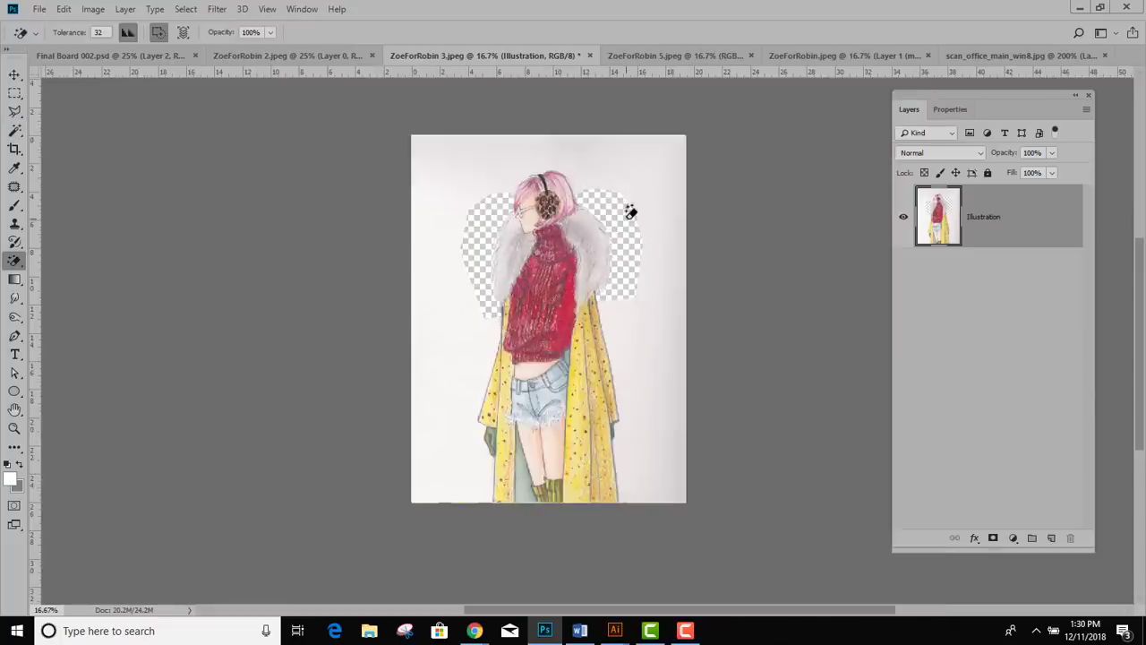
pyautogui.click(599, 160)
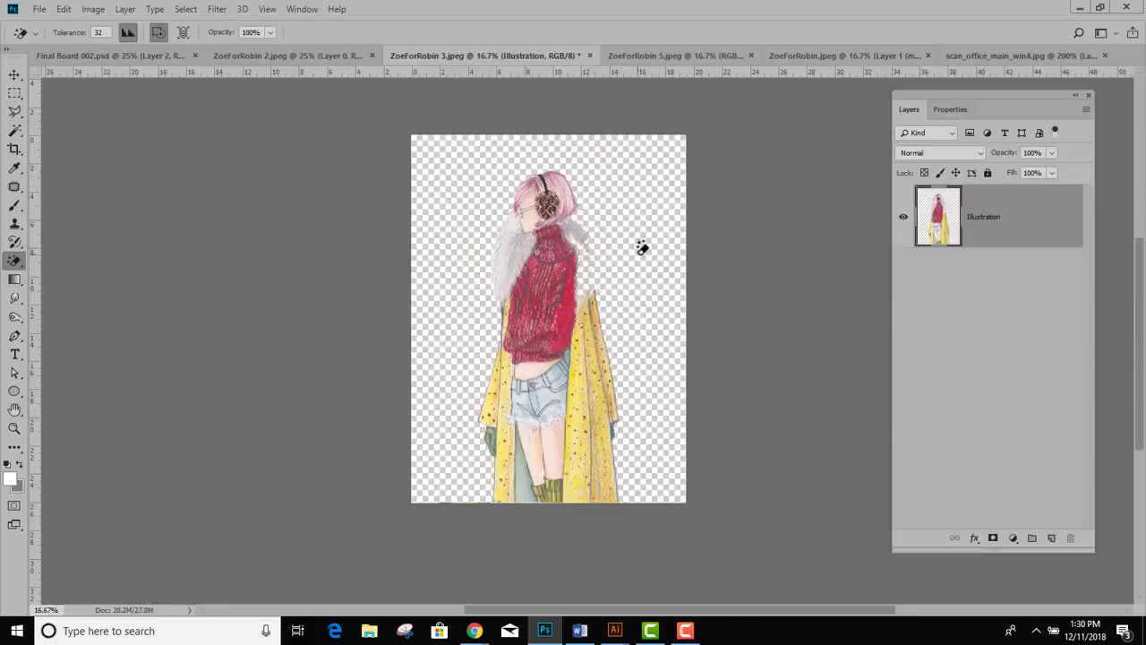
pyautogui.click(15, 427)
pyautogui.moveTo(563, 216); pyautogui.dragTo(632, 342)
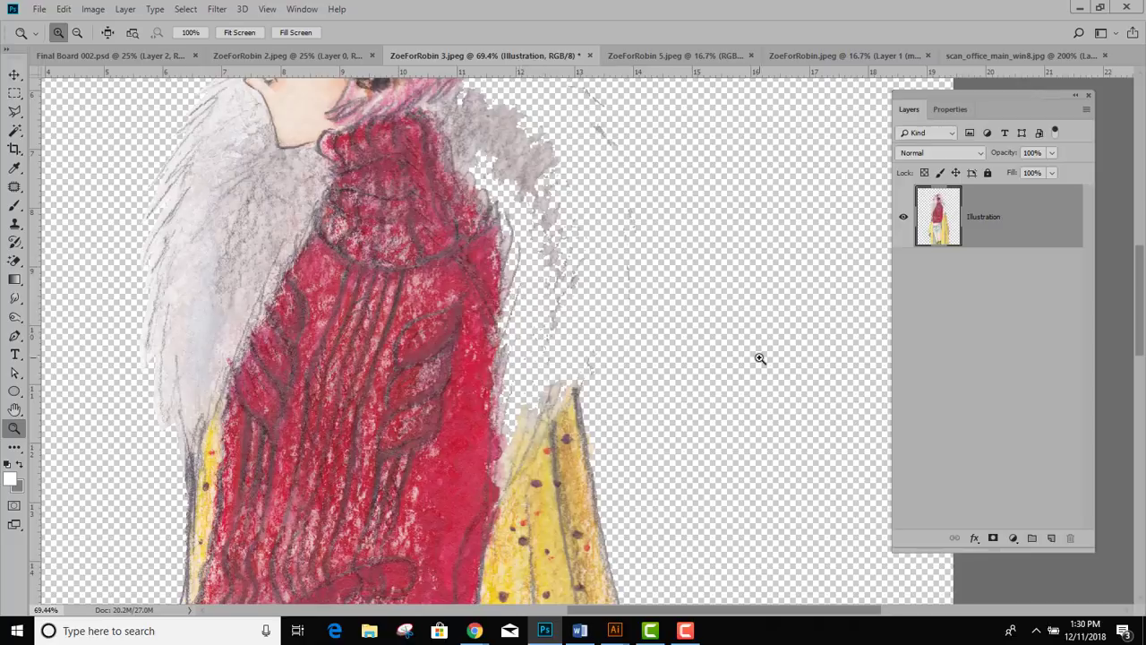
pyautogui.scroll(5, 759, 358)
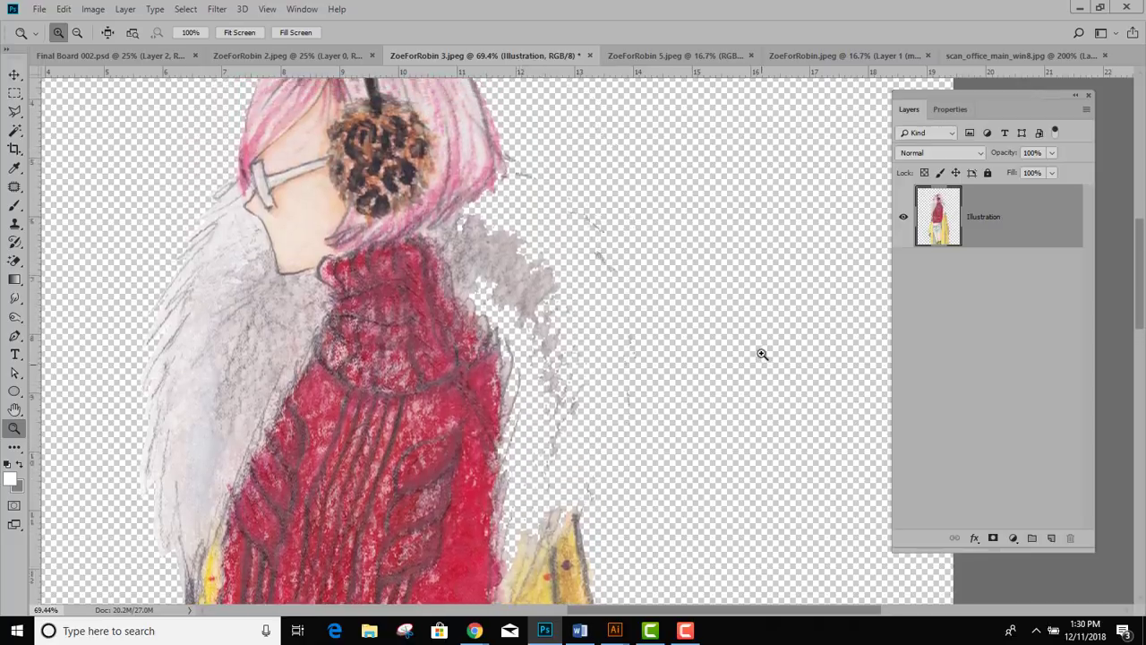
pyautogui.scroll(1, 761, 353)
pyautogui.scroll(-2, 761, 354)
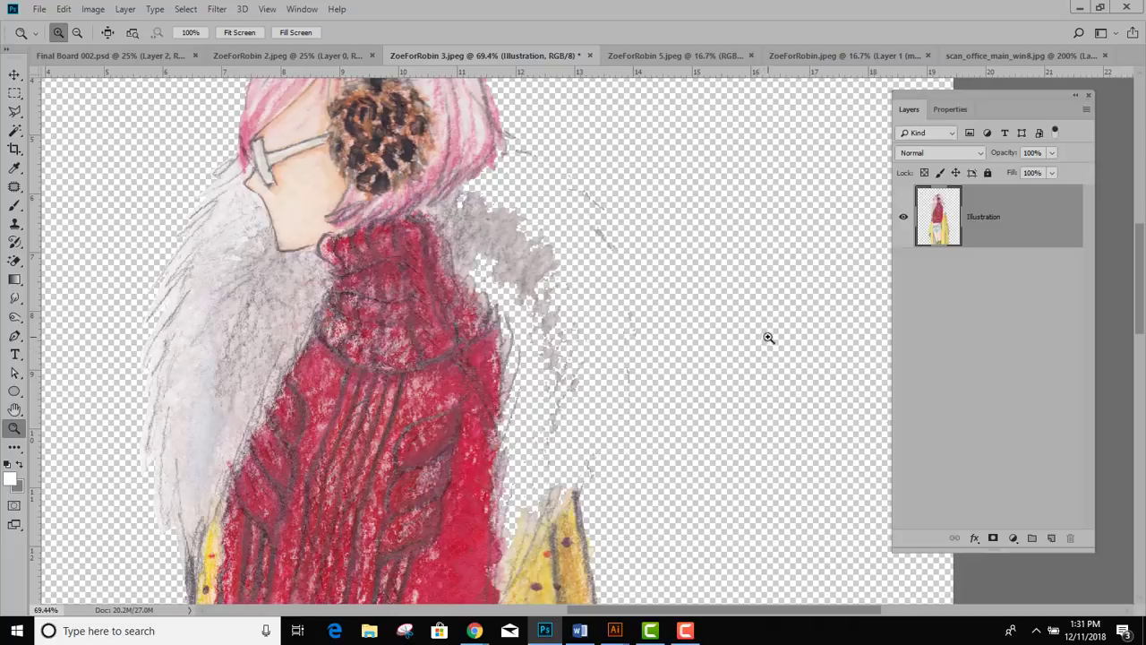
# Undo the erase that ate into the fur and reselect the Polygonal Lasso Tool
pyautogui.hotkey('ctrl', 'z')
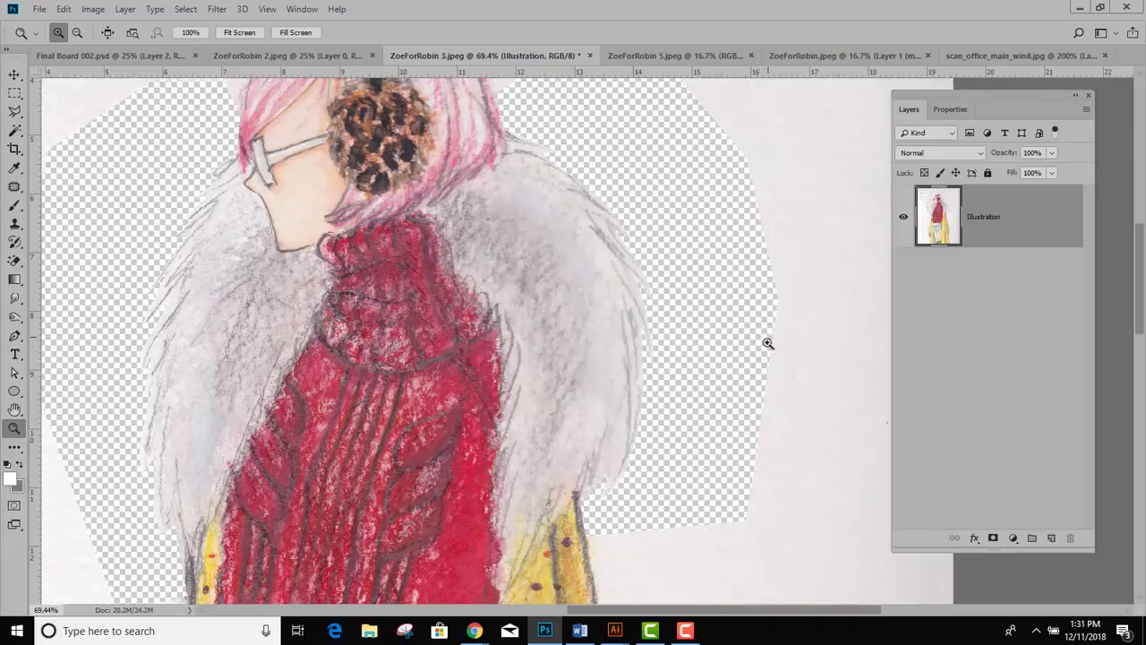
pyautogui.scroll(3, 766, 349)
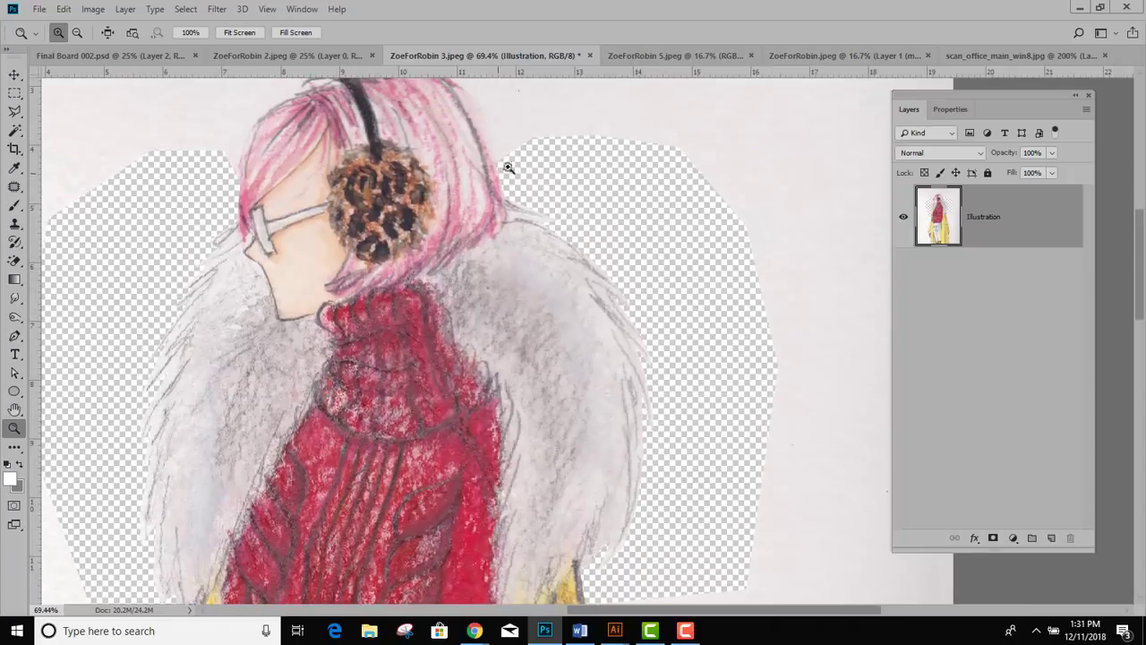
pyautogui.scroll(-4, 688, 437)
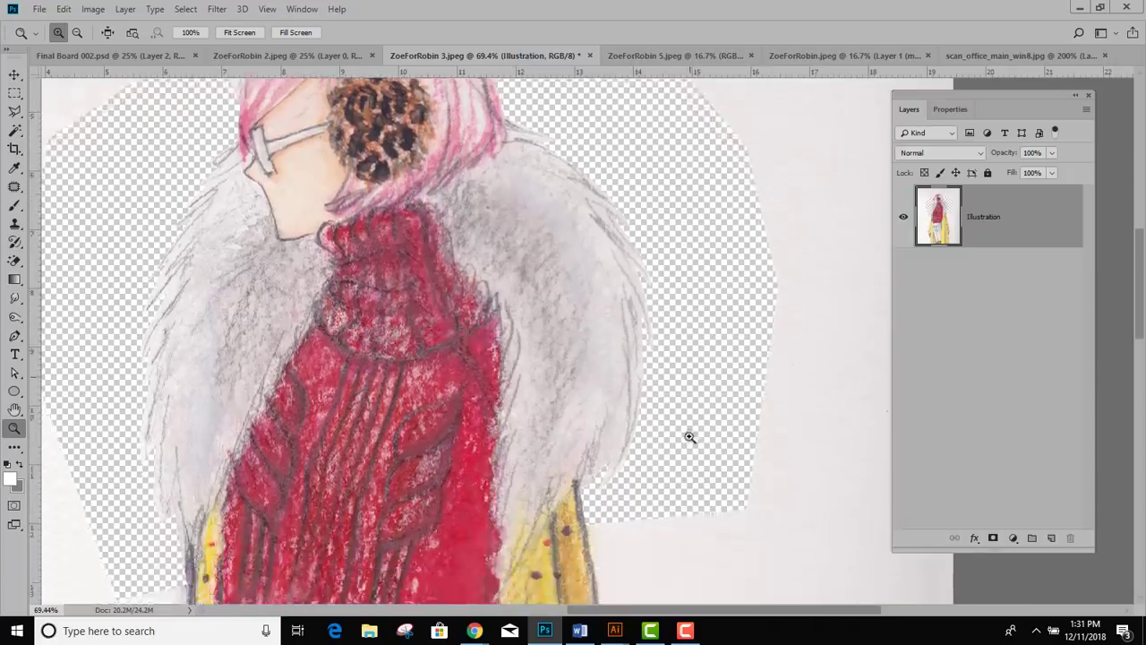
pyautogui.scroll(8, 686, 430)
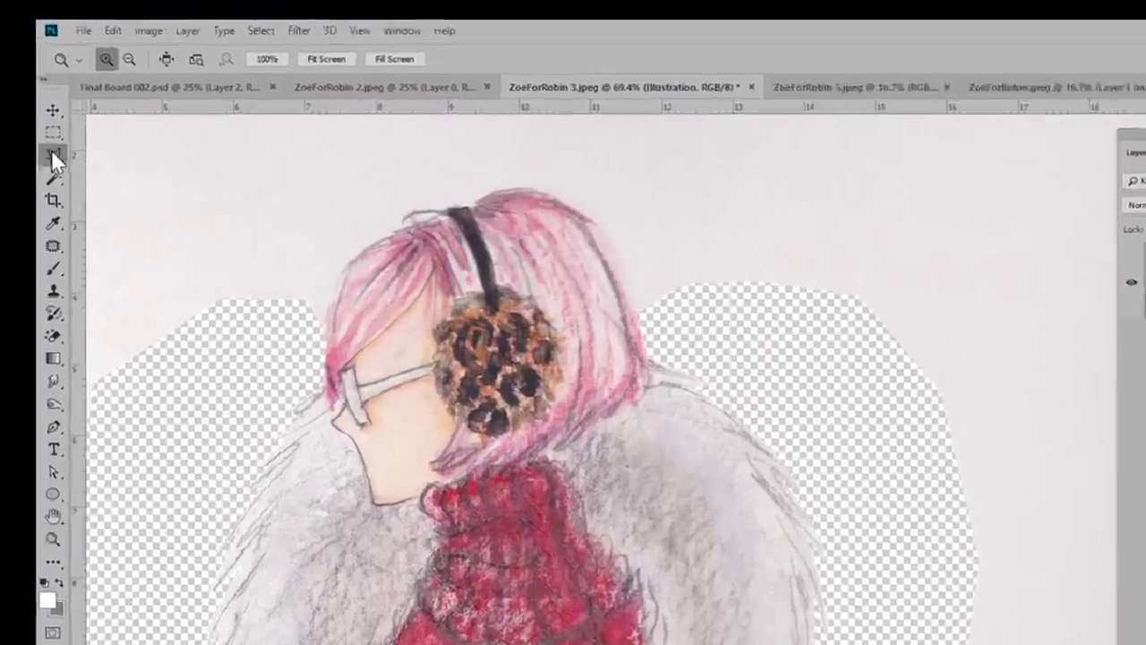
pyautogui.click(16, 111)
pyautogui.click(248, 347)
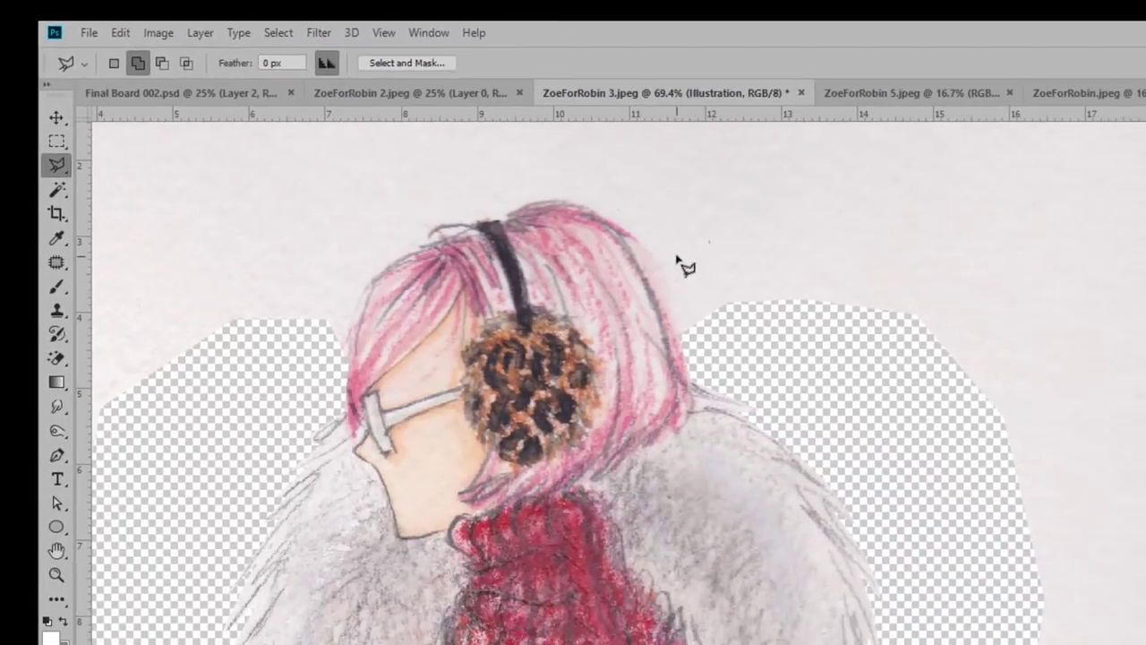
# Outline the paper along the right side and top of the pink hair
pyautogui.click(677, 257)
pyautogui.click(660, 277)
pyautogui.click(680, 342)
pyautogui.click(729, 341)
pyautogui.click(771, 286)
pyautogui.click(757, 248)
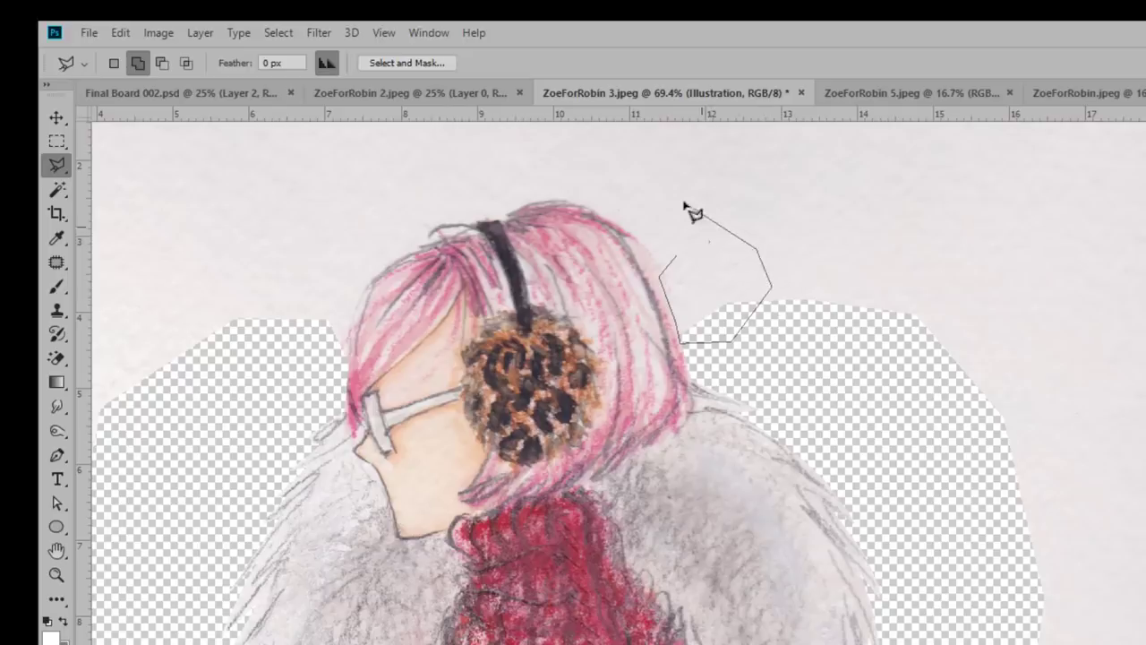
pyautogui.click(645, 183)
pyautogui.click(549, 184)
pyautogui.click(532, 203)
# Finish the outline along the hair edge, delete the paper to transparency, and deselect
pyautogui.click(636, 237)
pyautogui.click(652, 258)
pyautogui.click(673, 259)
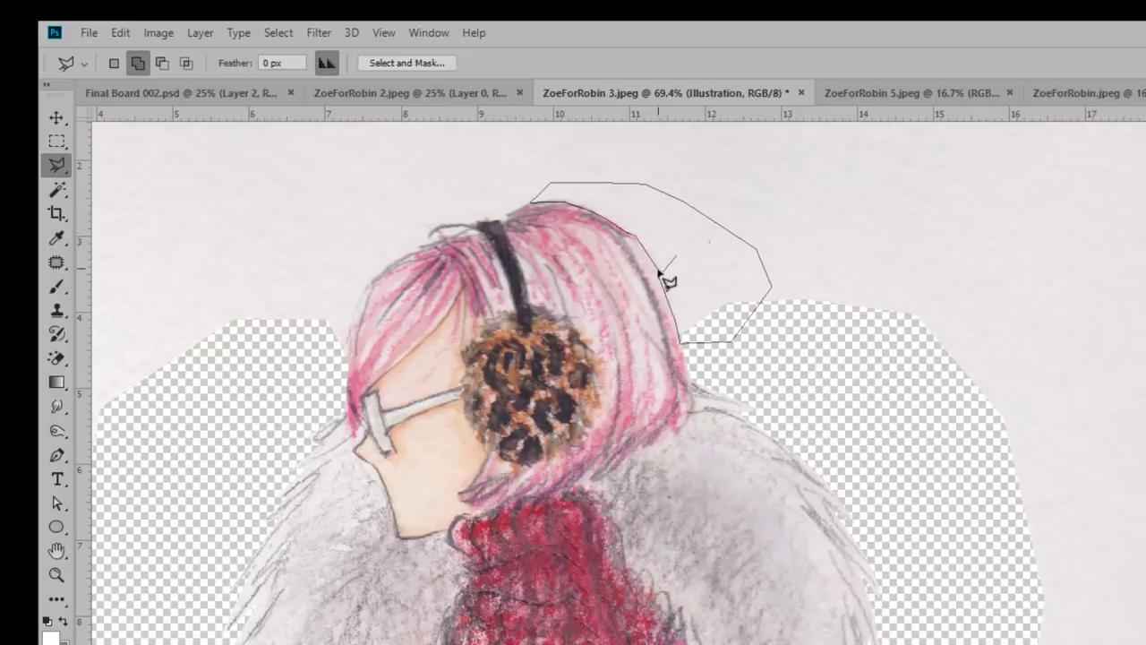
pyautogui.doubleClick(687, 265)
pyautogui.press('Delete')
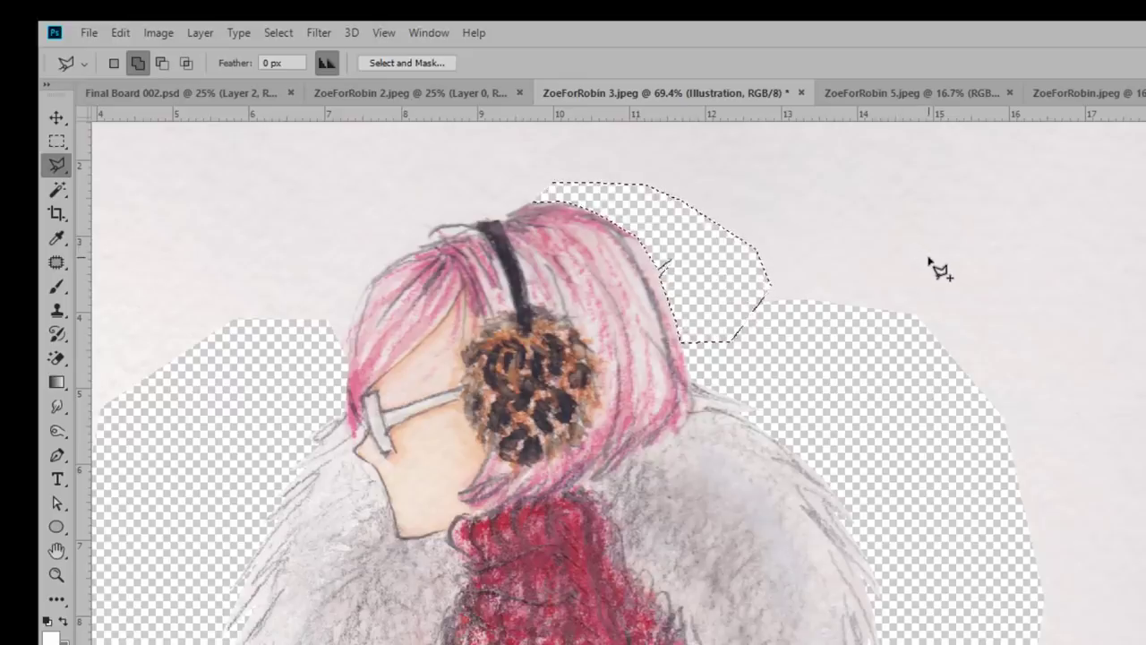
pyautogui.hotkey('ctrl', 'd')
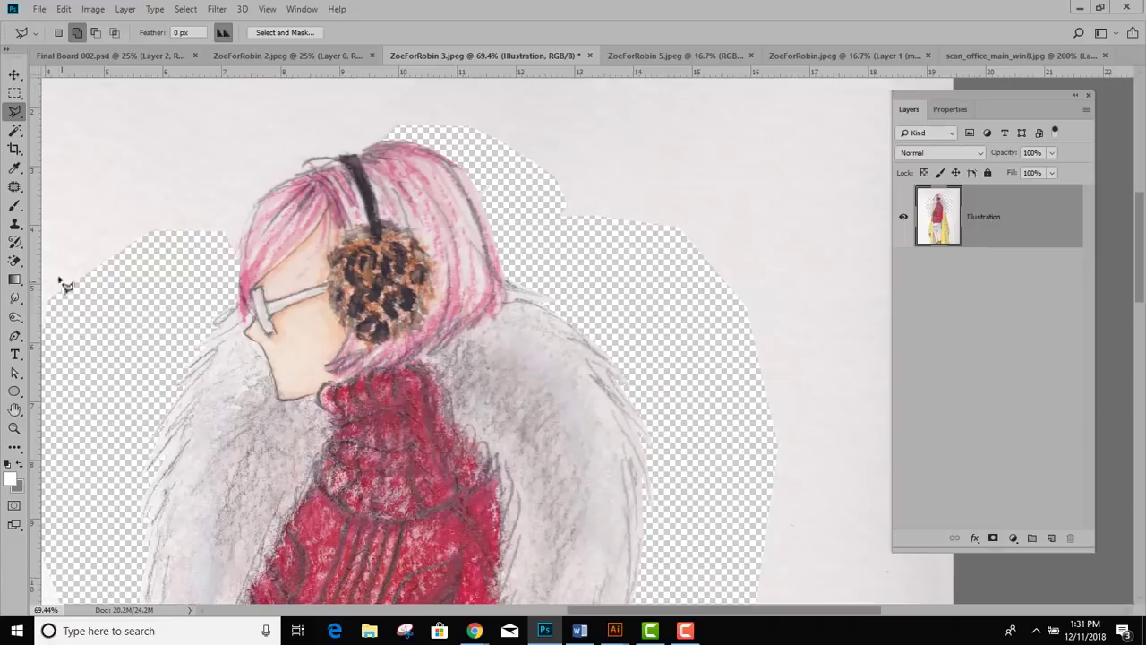
# Magic Erase the leftover grey paper and zoom out to 25% to view the whole figure
pyautogui.click(15, 262)
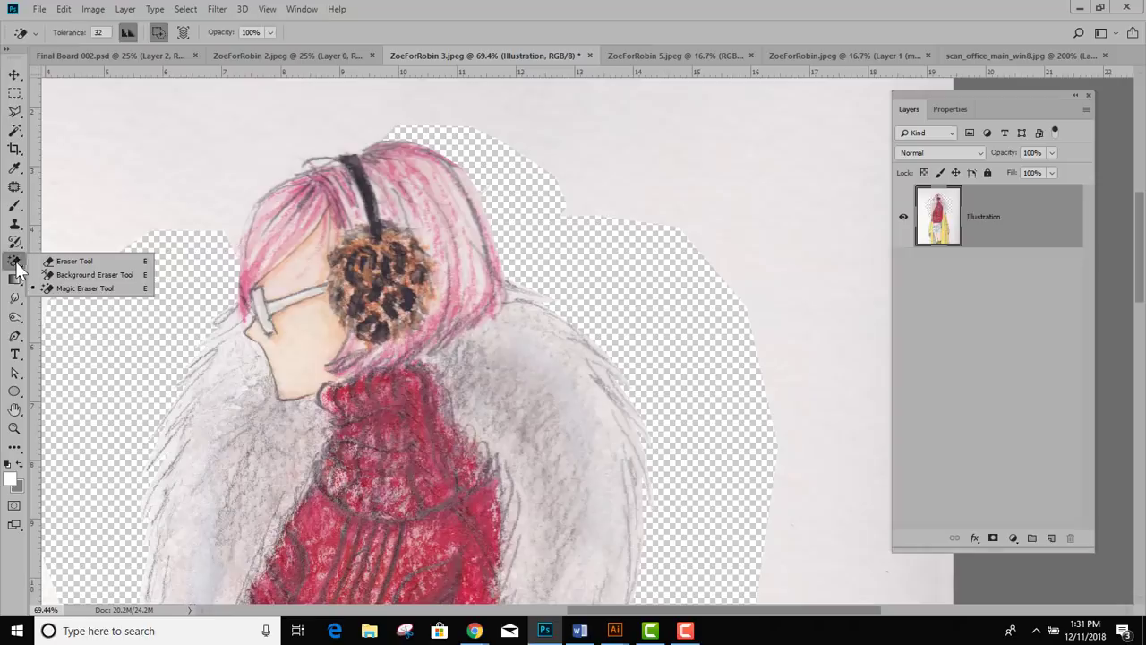
pyautogui.click(618, 165)
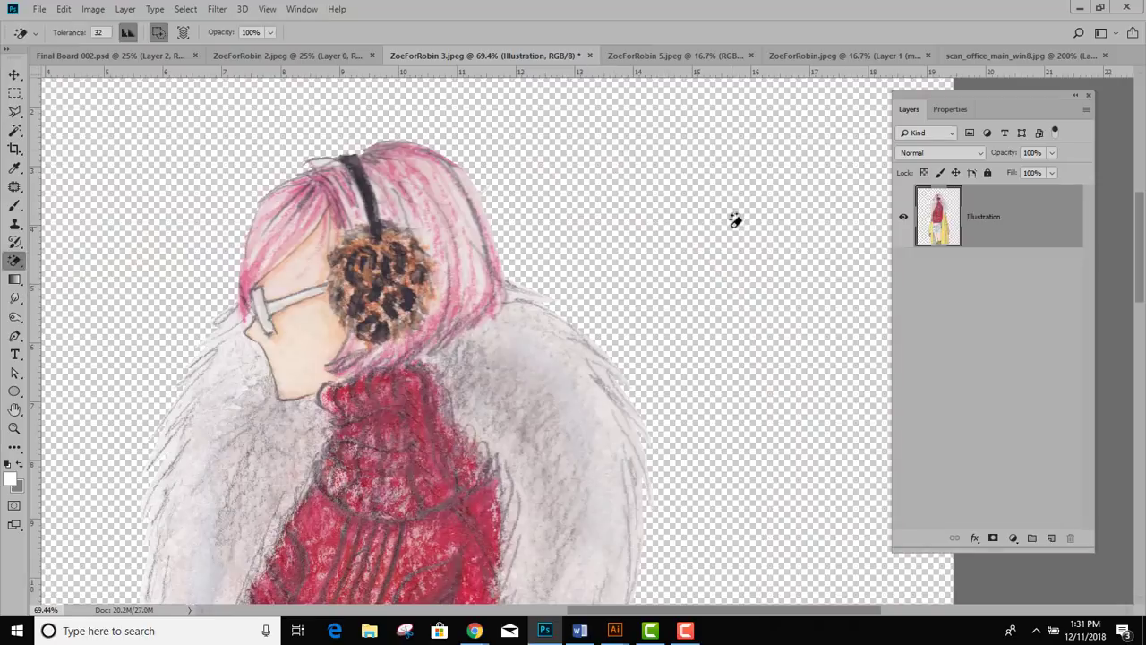
pyautogui.scroll(-5, 728, 438)
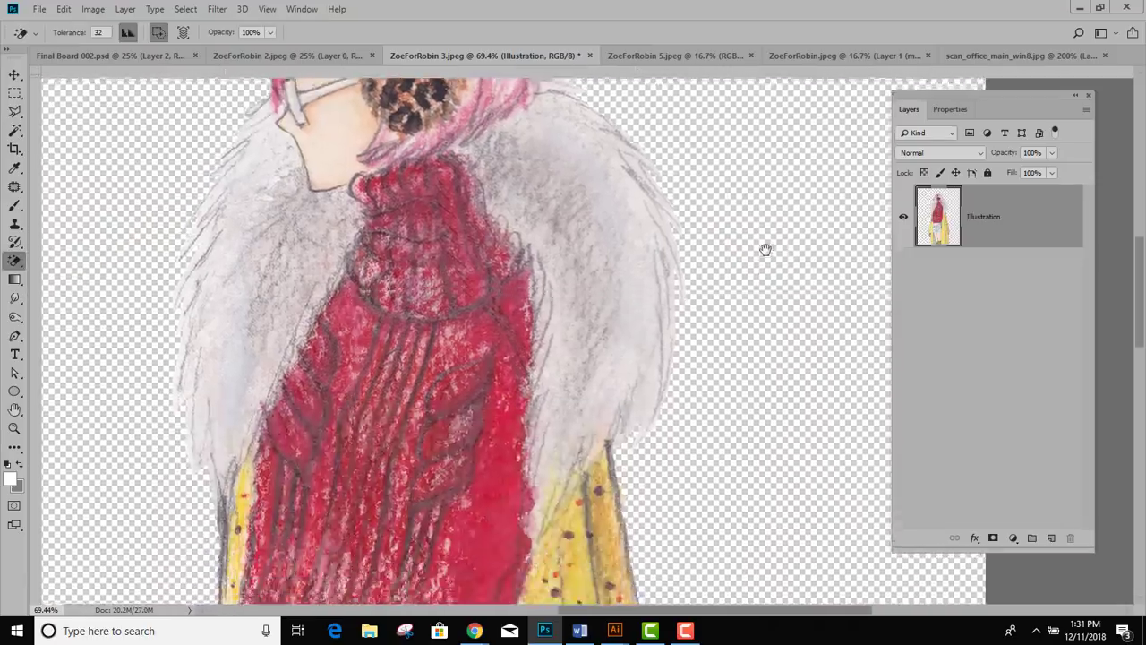
pyautogui.scroll(-8, 725, 360)
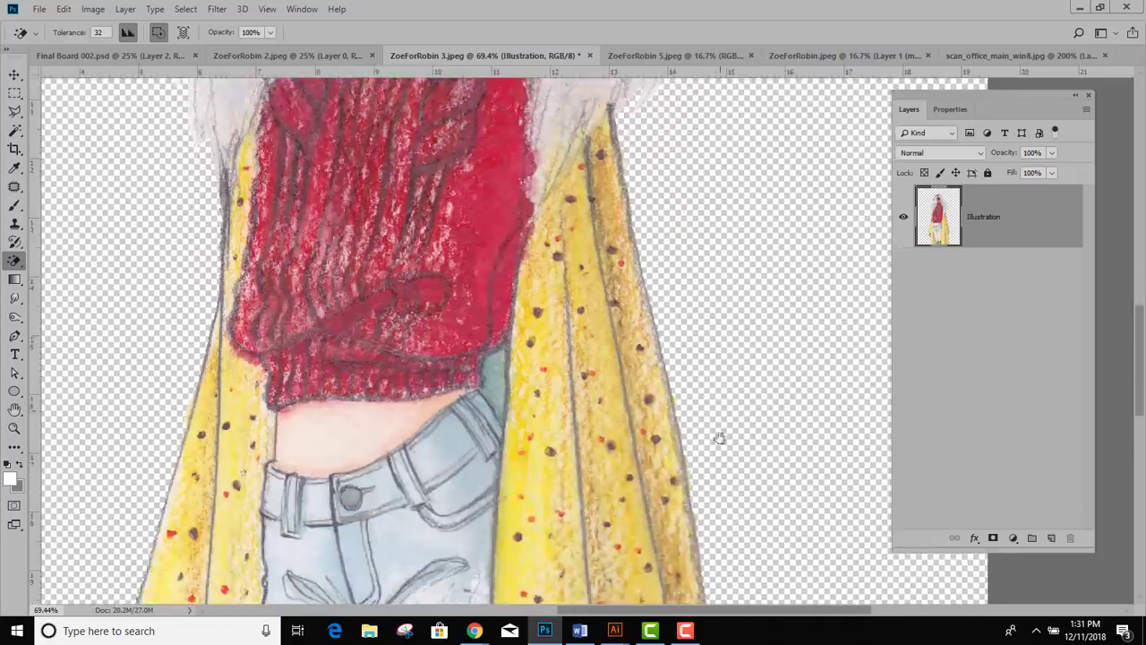
pyautogui.scroll(-8, 735, 463)
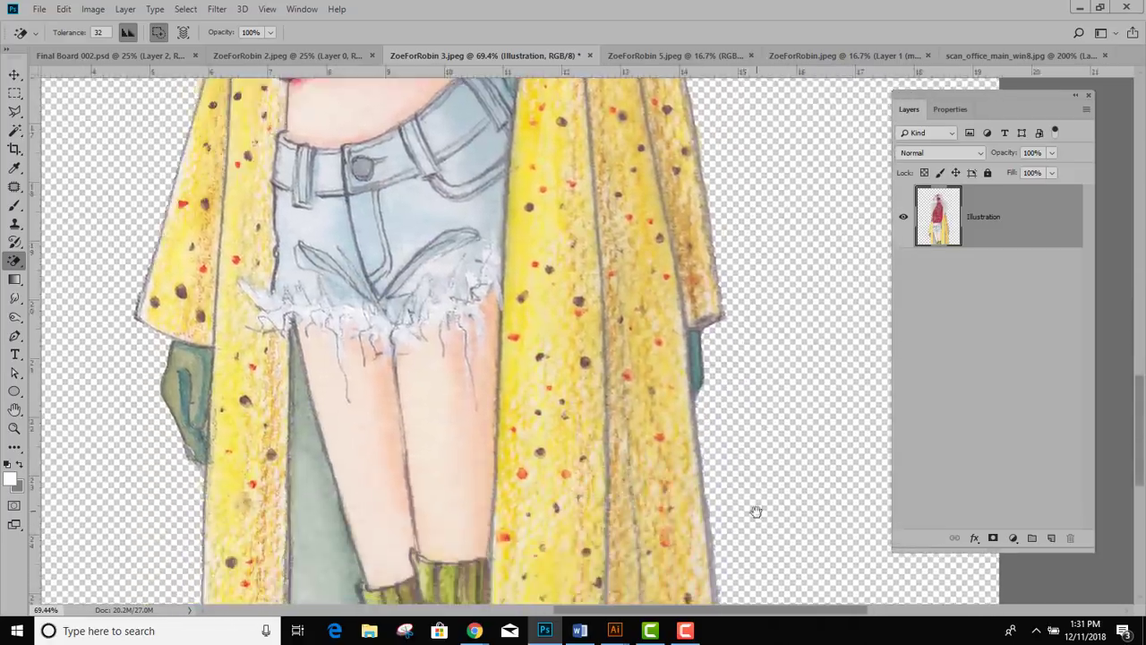
pyautogui.hotkey('ctrl', '0')
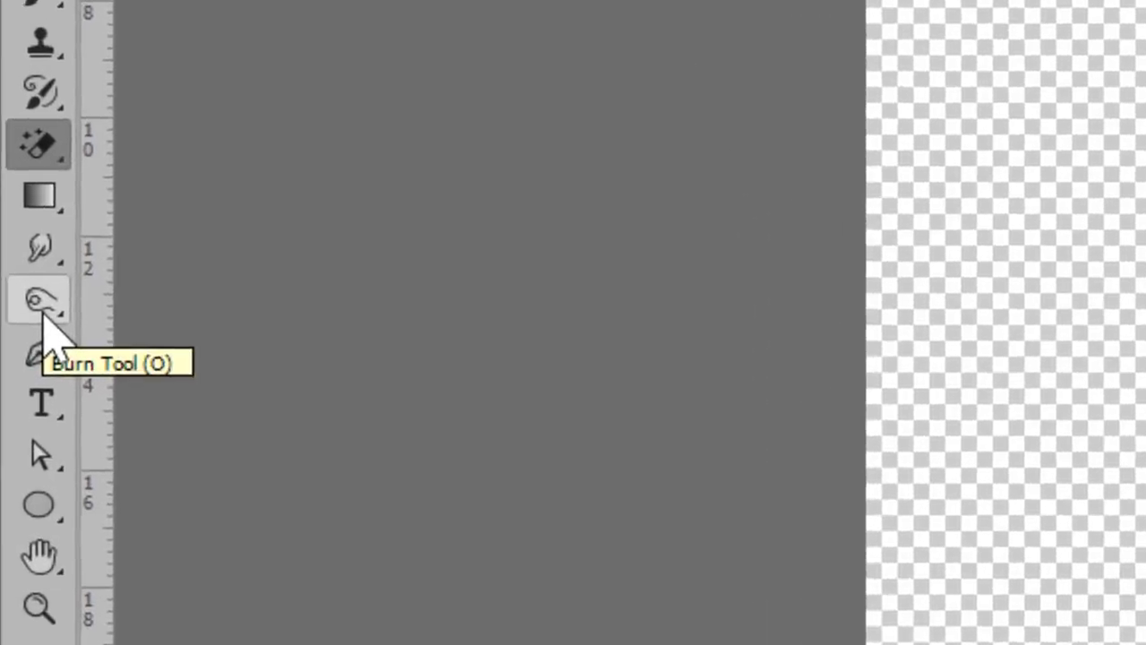
# Select the Dodge Tool and duplicate the Illustration layer as 'Illustration copy'
pyautogui.rightClick(33, 358)
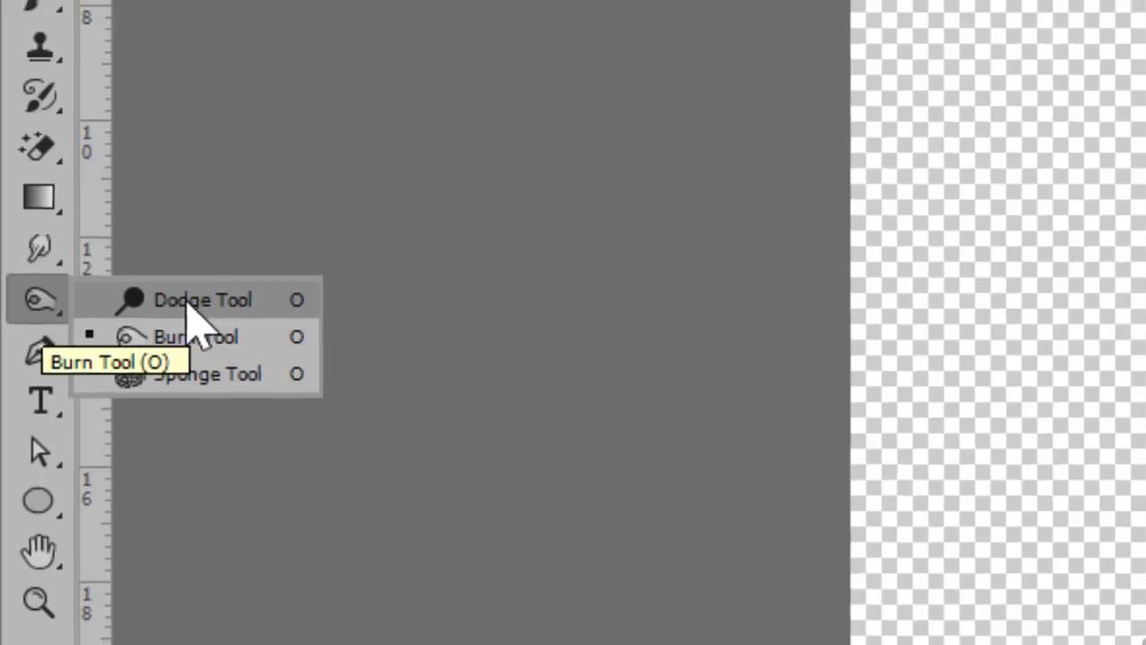
pyautogui.click(190, 304)
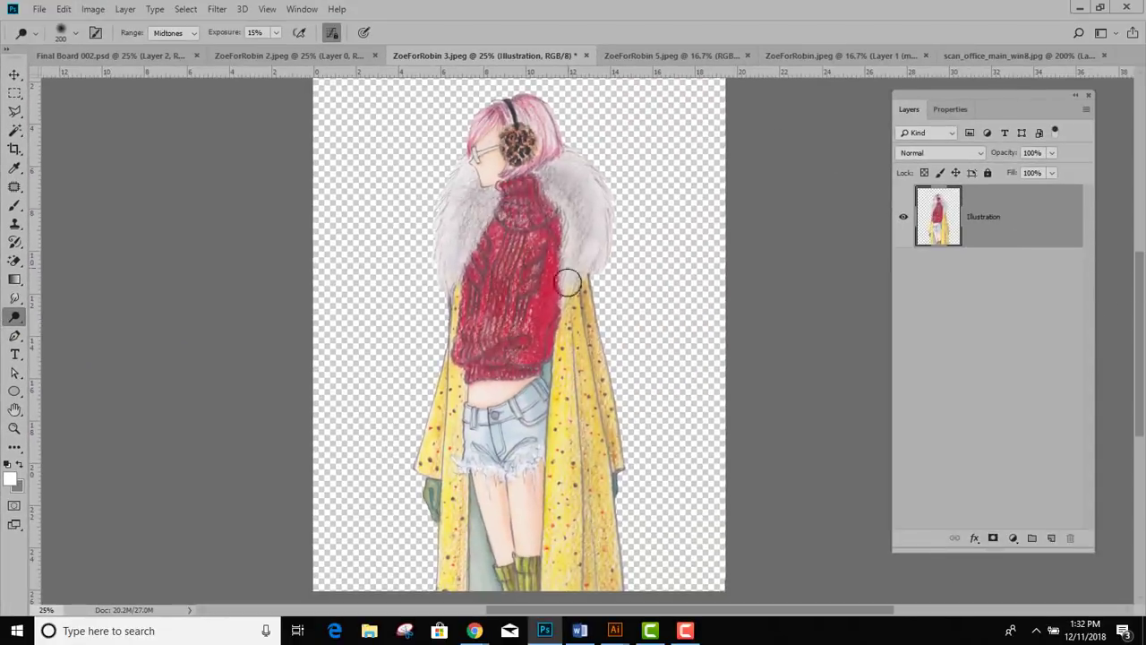
pyautogui.moveTo(949, 217); pyautogui.dragTo(1055, 536)
pyautogui.moveTo(971, 612); pyautogui.dragTo(971, 614)
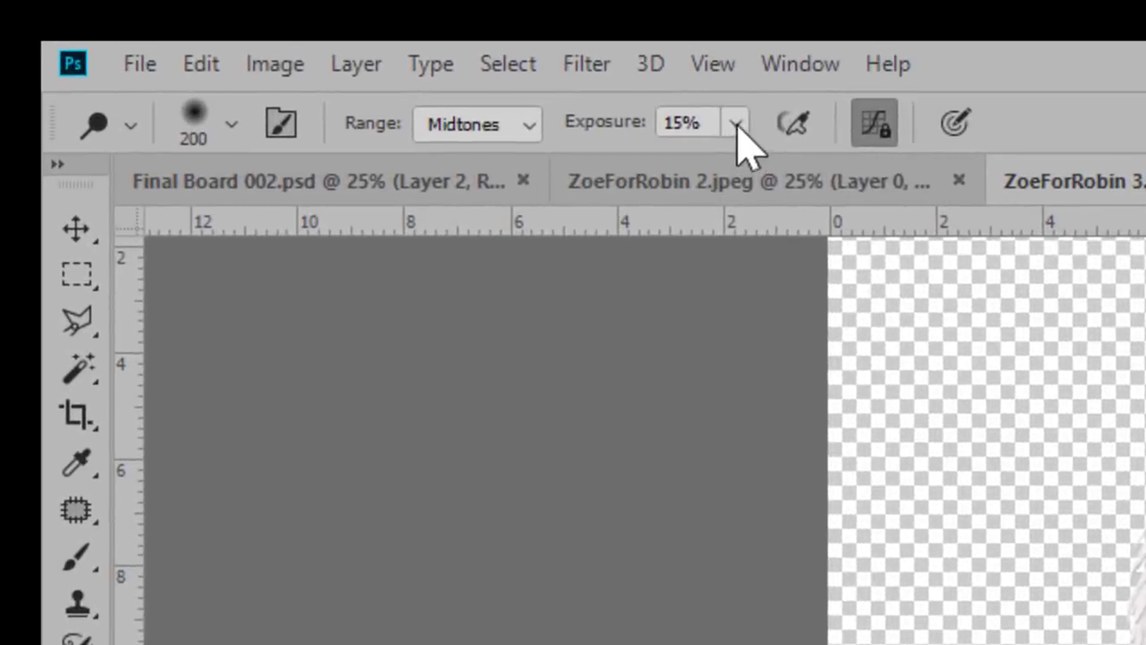
# Set the Dodge Tool exposure to 22%
pyautogui.click(736, 125)
pyautogui.click(791, 162)
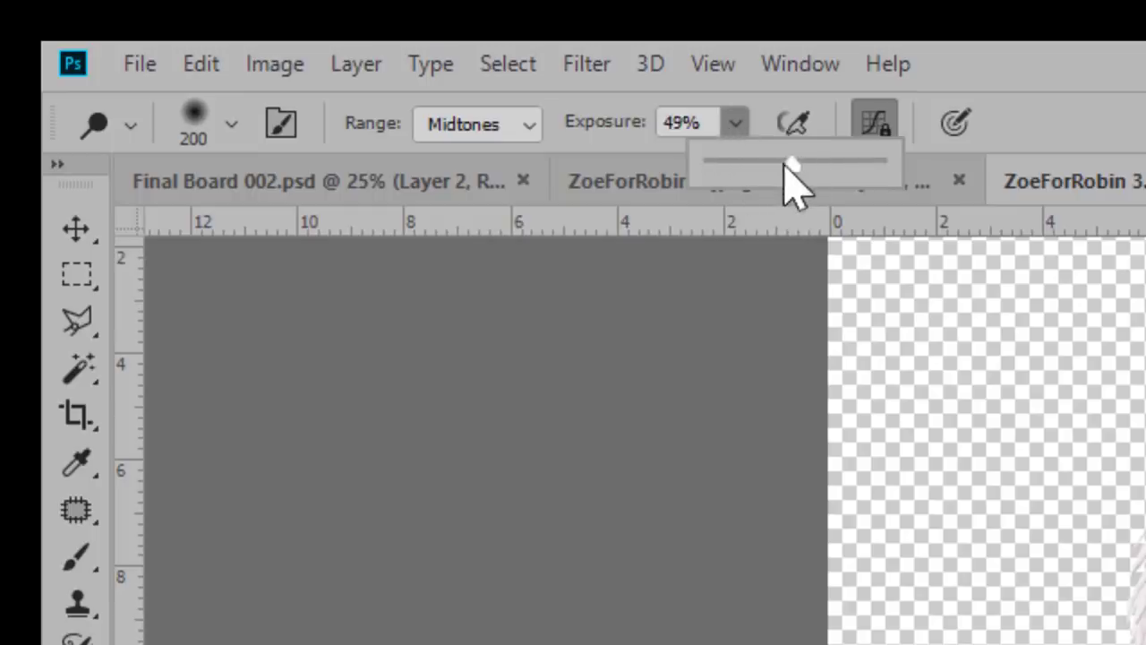
pyautogui.moveTo(788, 163); pyautogui.dragTo(748, 165)
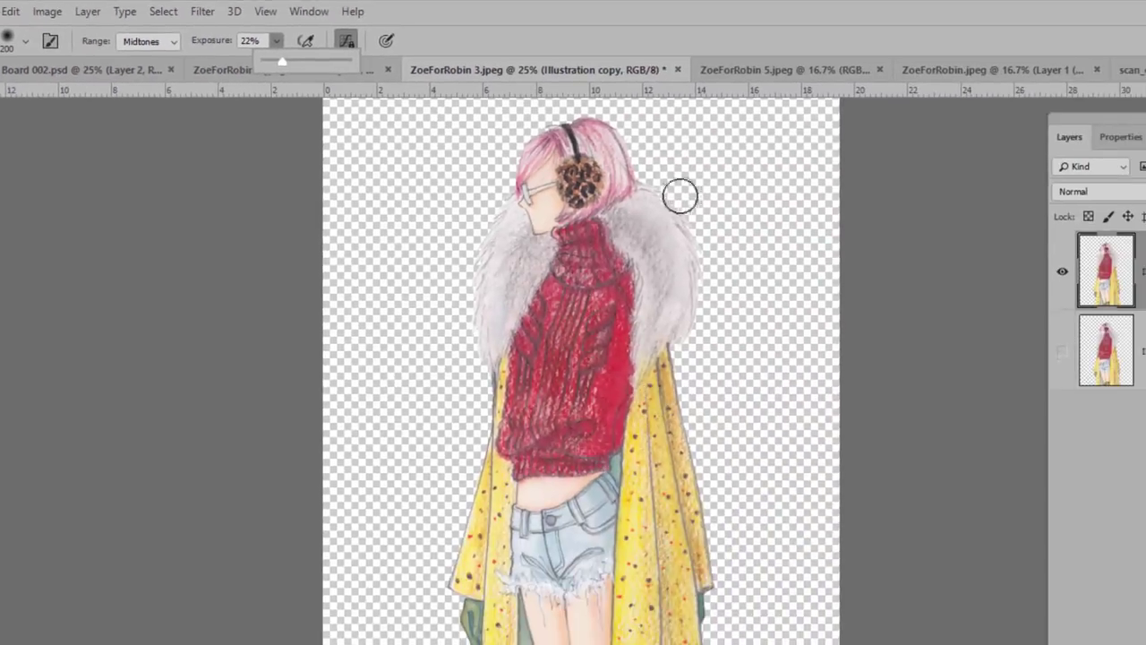
pyautogui.click(642, 224)
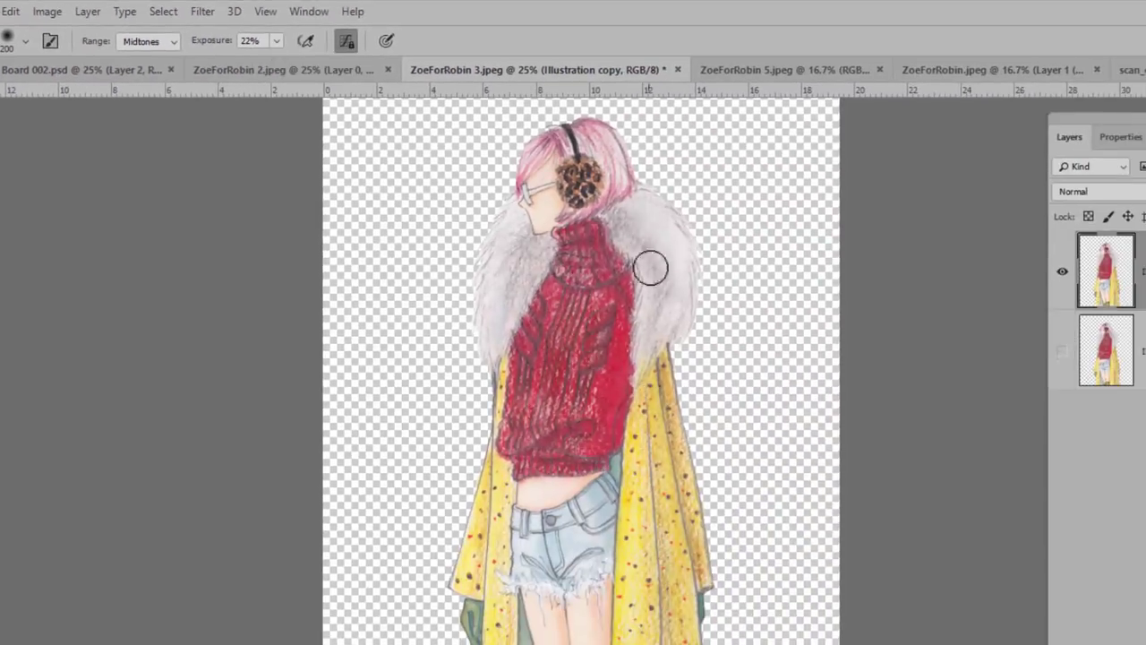
# Dodge over the fur collar, resizing the brush to 150 with the bracket keys
pyautogui.moveTo(654, 260)
pyautogui.mouseDown()
pyautogui.moveTo(666, 294)
pyautogui.moveTo(648, 238)
pyautogui.moveTo(663, 257)
pyautogui.moveTo(468, 253)
pyautogui.moveTo(507, 233)
pyautogui.moveTo(496, 294)
pyautogui.mouseUp()
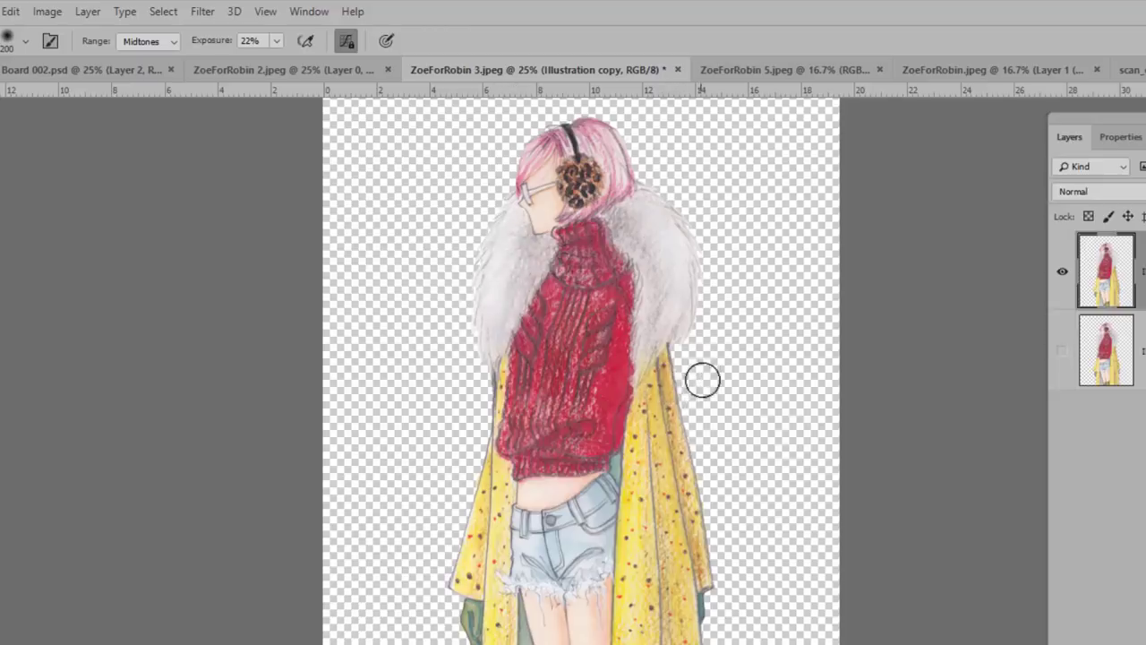
pyautogui.press('[')
pyautogui.press('[')
pyautogui.press('[')
pyautogui.press('[')
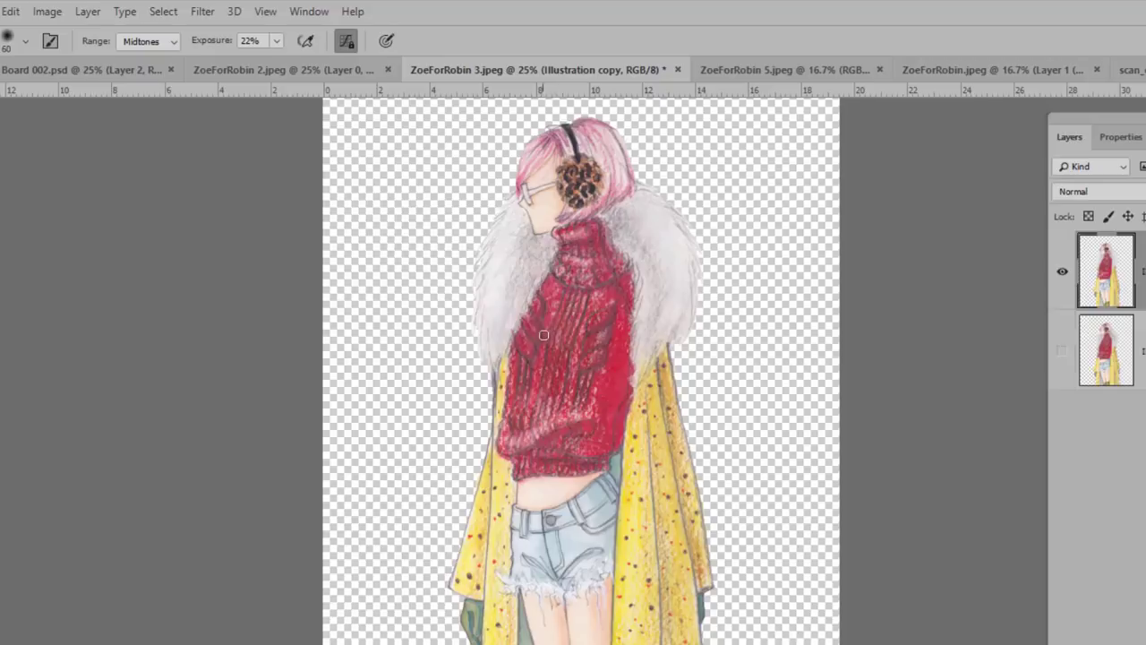
pyautogui.press(']')
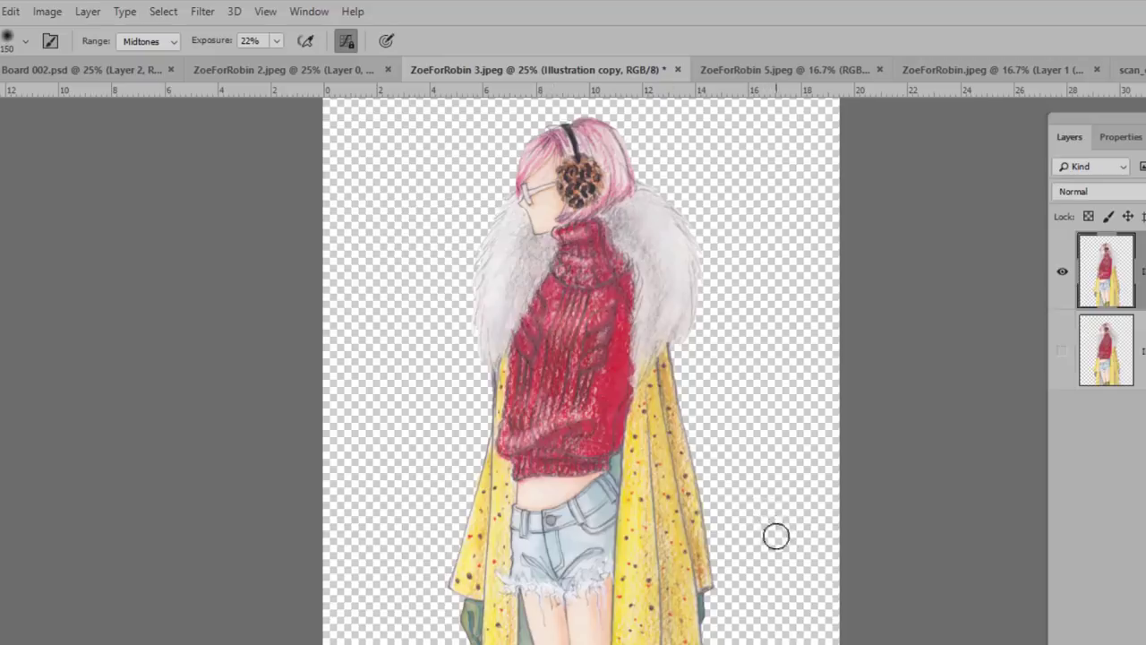
pyautogui.scroll(-3, 758, 528)
pyautogui.scroll(1, 758, 530)
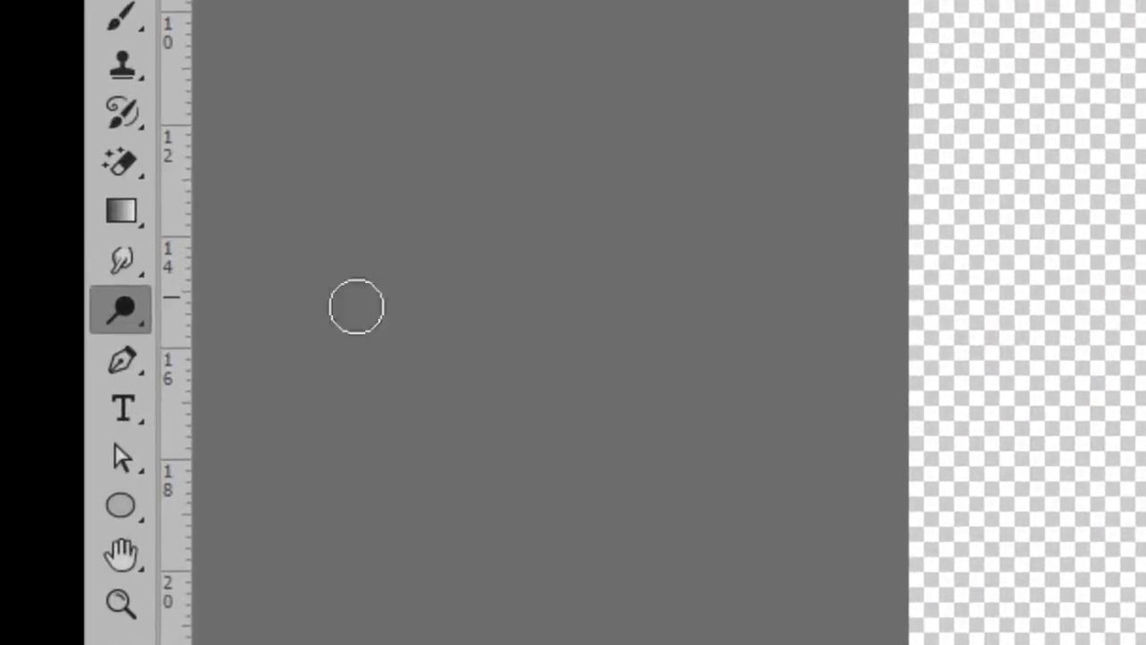
# With a smaller Burn brush, darken the sweater collar, its left edge and the shorts up to the waist
pyautogui.rightClick(136, 311)
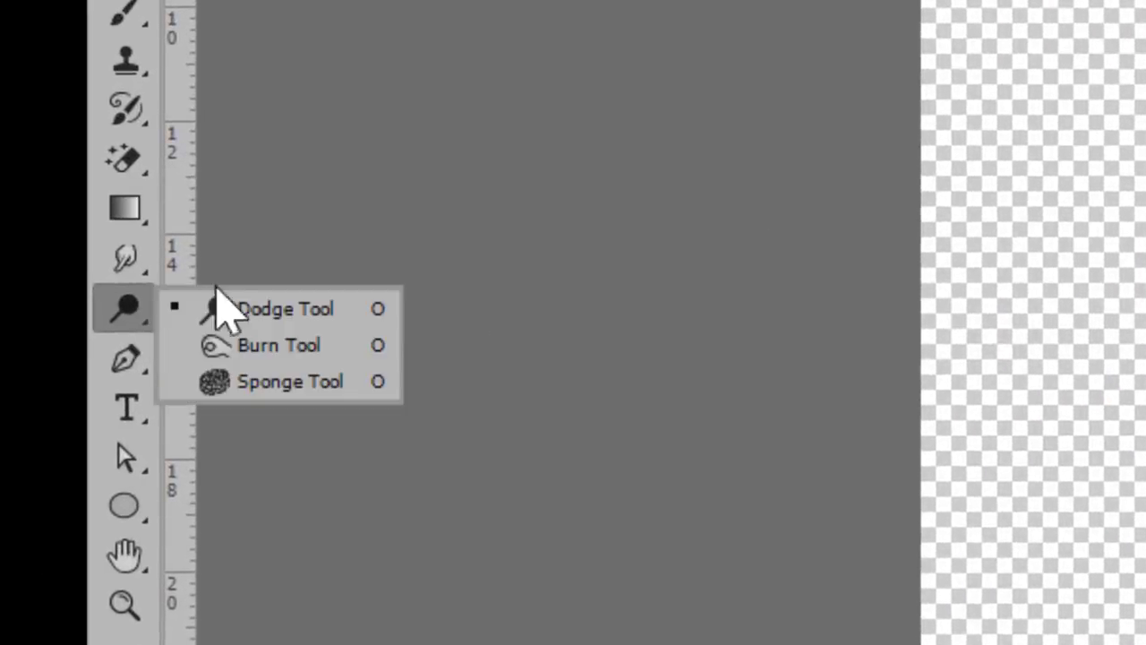
pyautogui.click(279, 347)
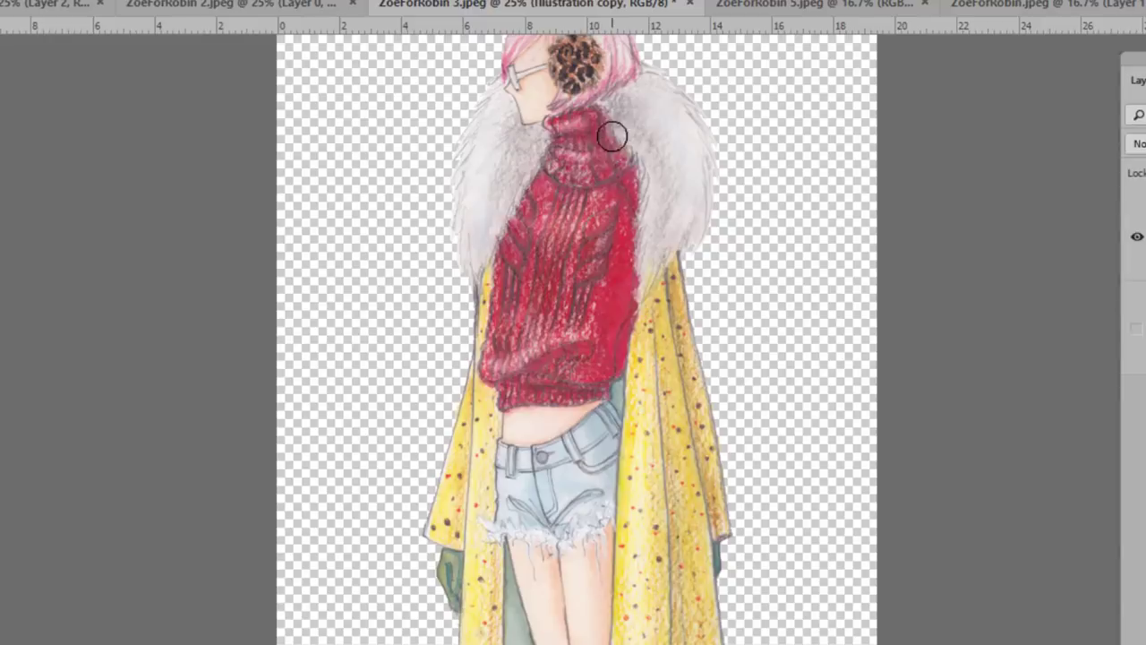
pyautogui.press('[')
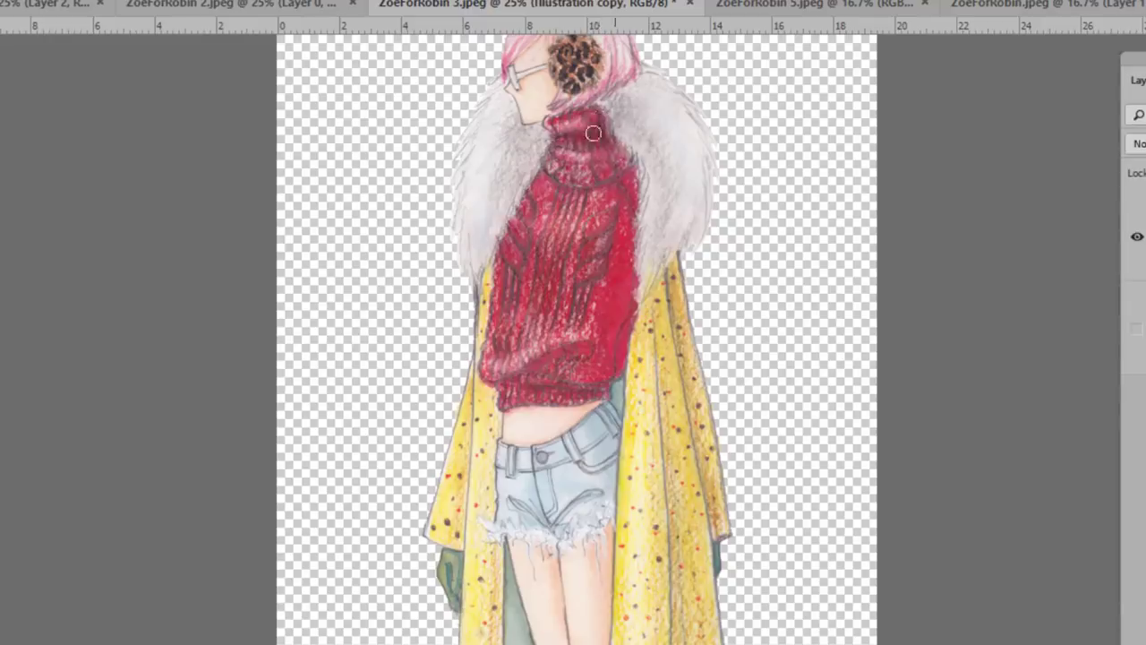
pyautogui.moveTo(603, 150)
pyautogui.mouseDown()
pyautogui.moveTo(553, 163)
pyautogui.moveTo(621, 157)
pyautogui.mouseUp()
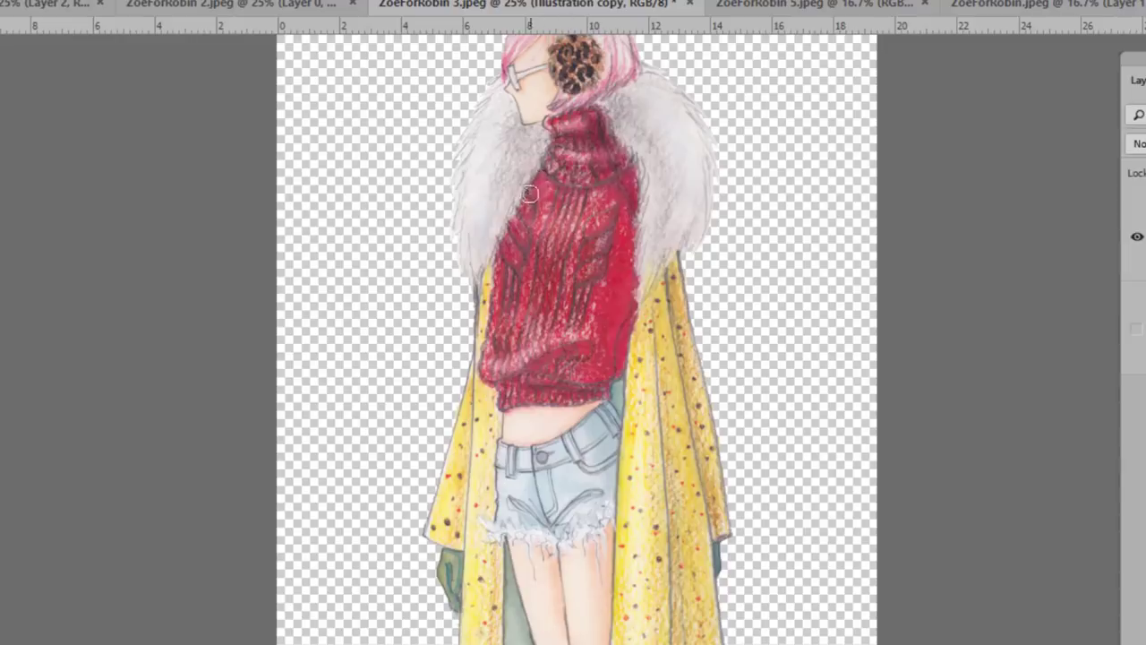
pyautogui.moveTo(551, 152)
pyautogui.mouseDown()
pyautogui.moveTo(529, 143)
pyautogui.moveTo(532, 164)
pyautogui.moveTo(498, 227)
pyautogui.moveTo(657, 148)
pyautogui.moveTo(616, 102)
pyautogui.moveTo(639, 159)
pyautogui.moveTo(630, 259)
pyautogui.moveTo(673, 266)
pyautogui.moveTo(674, 377)
pyautogui.moveTo(704, 406)
pyautogui.moveTo(714, 513)
pyautogui.moveTo(736, 565)
pyautogui.moveTo(706, 377)
pyautogui.moveTo(672, 319)
pyautogui.moveTo(672, 637)
pyautogui.moveTo(708, 514)
pyautogui.moveTo(683, 576)
pyautogui.moveTo(690, 378)
pyautogui.moveTo(645, 379)
pyautogui.moveTo(619, 340)
pyautogui.moveTo(626, 277)
pyautogui.moveTo(635, 358)
pyautogui.moveTo(603, 465)
pyautogui.moveTo(615, 575)
pyautogui.moveTo(632, 517)
pyautogui.moveTo(618, 637)
pyautogui.moveTo(619, 537)
pyautogui.moveTo(534, 581)
pyautogui.moveTo(520, 626)
pyautogui.moveTo(522, 569)
pyautogui.moveTo(517, 617)
pyautogui.mouseUp()
pyautogui.moveTo(519, 538)
pyautogui.mouseDown()
pyautogui.moveTo(537, 421)
pyautogui.moveTo(506, 331)
pyautogui.moveTo(493, 347)
pyautogui.moveTo(486, 445)
pyautogui.moveTo(499, 328)
pyautogui.moveTo(502, 593)
pyautogui.moveTo(524, 187)
pyautogui.moveTo(495, 190)
pyautogui.moveTo(428, 442)
pyautogui.mouseUp()
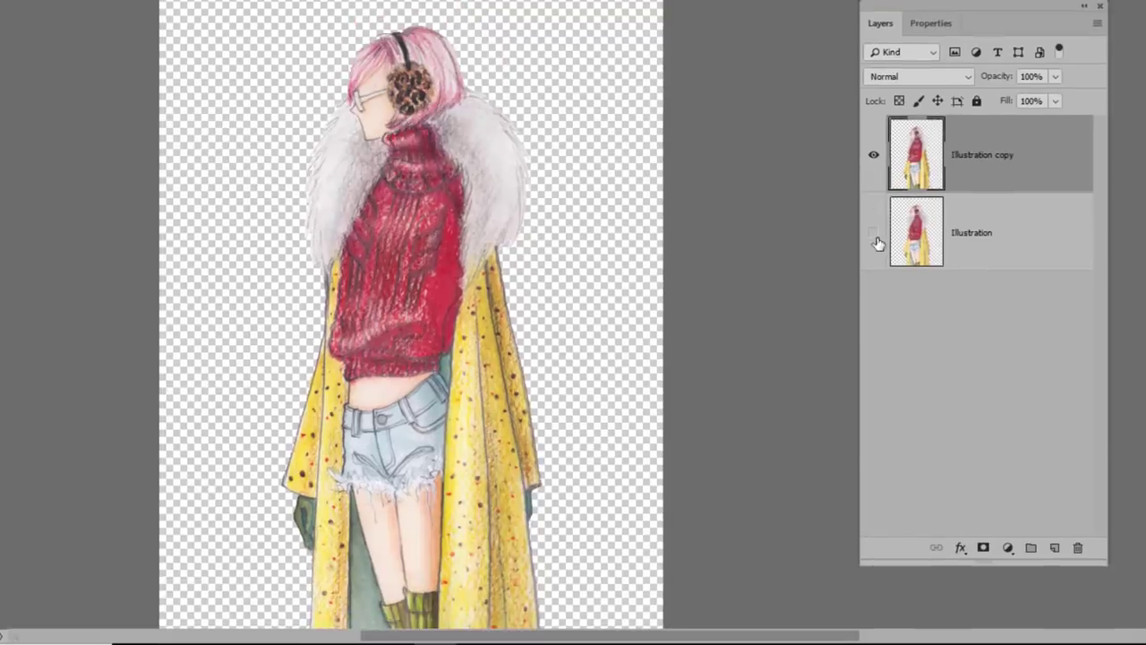
# Toggle the Illustration copy layer's visibility to compare the shading with the original
pyautogui.click(874, 159)
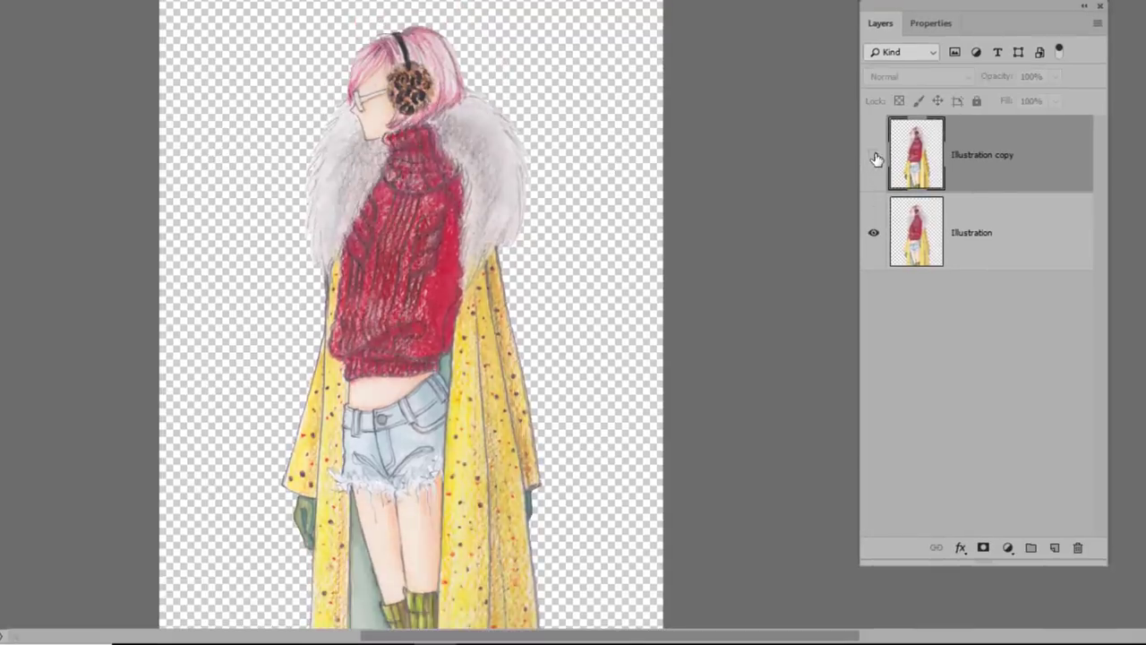
pyautogui.click(874, 157)
pyautogui.click(874, 158)
pyautogui.click(873, 158)
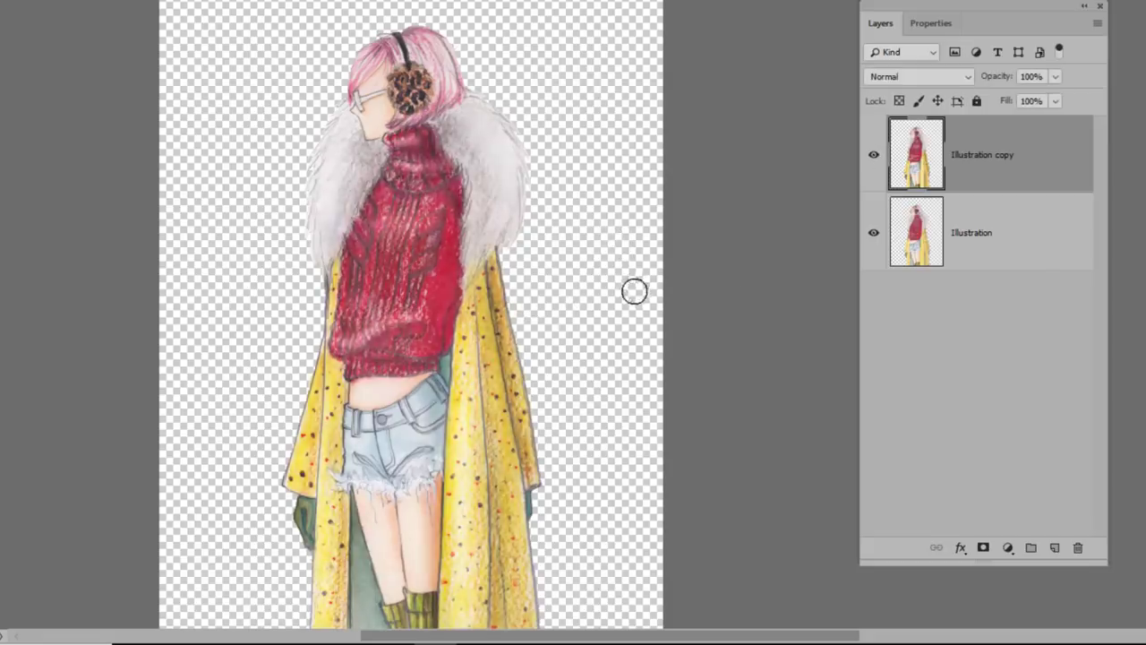
# Duplicate the Illustration copy layer as Illustration copy 2 using Duplicate Layer
pyautogui.scroll(-1, 627, 292)
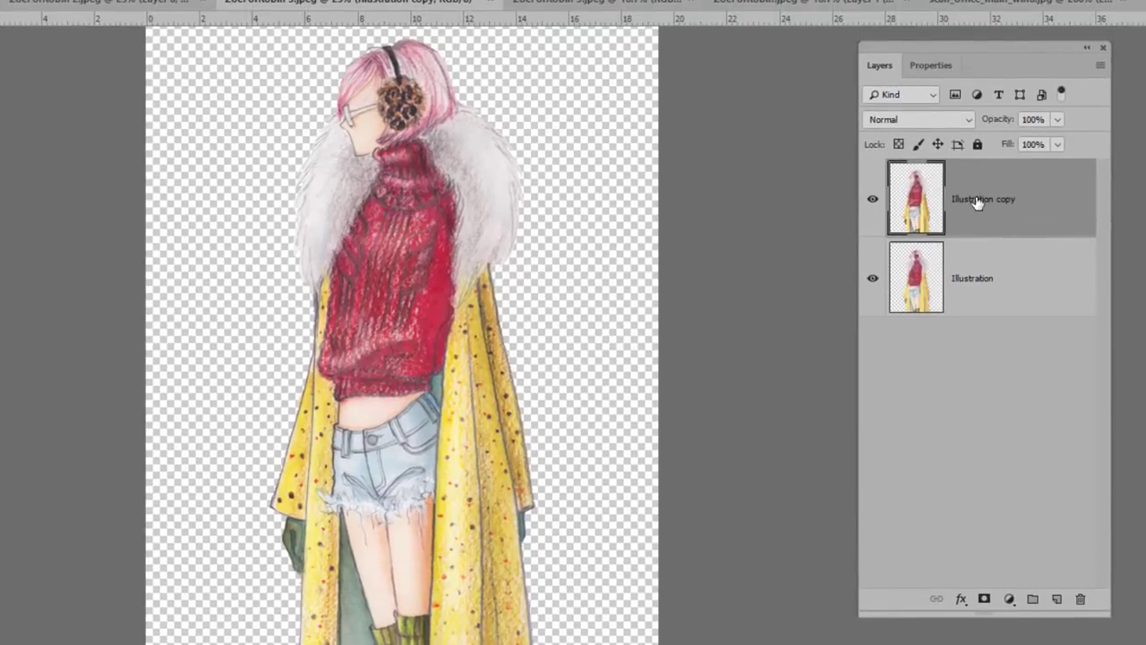
pyautogui.moveTo(977, 203); pyautogui.dragTo(1049, 594)
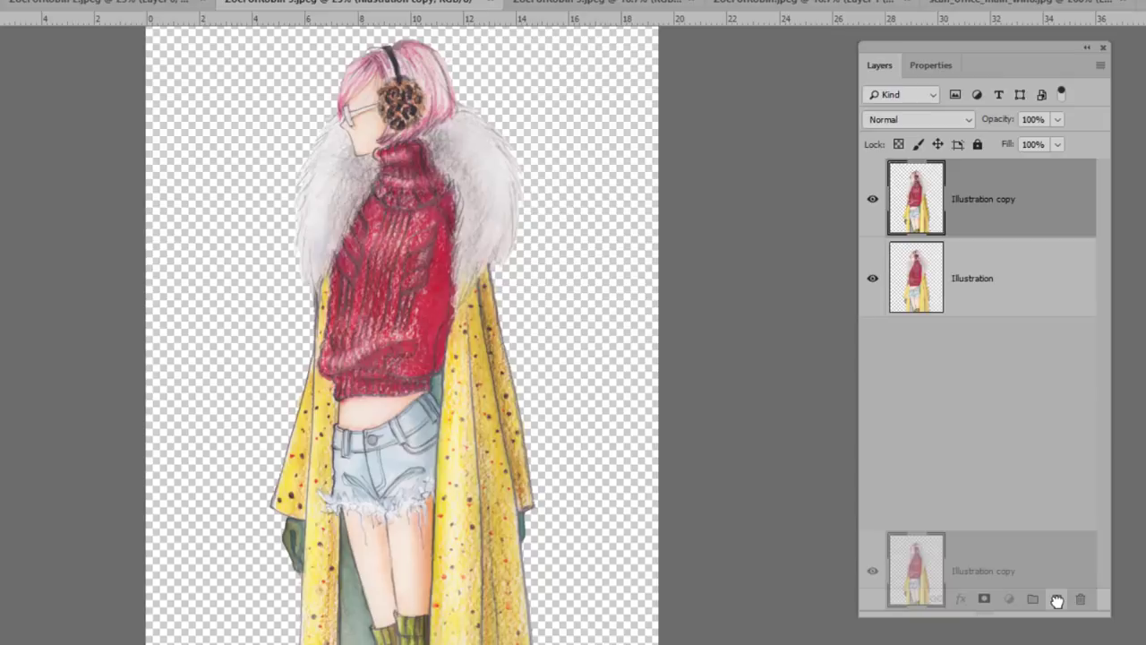
pyautogui.moveTo(1056, 600); pyautogui.dragTo(1057, 599)
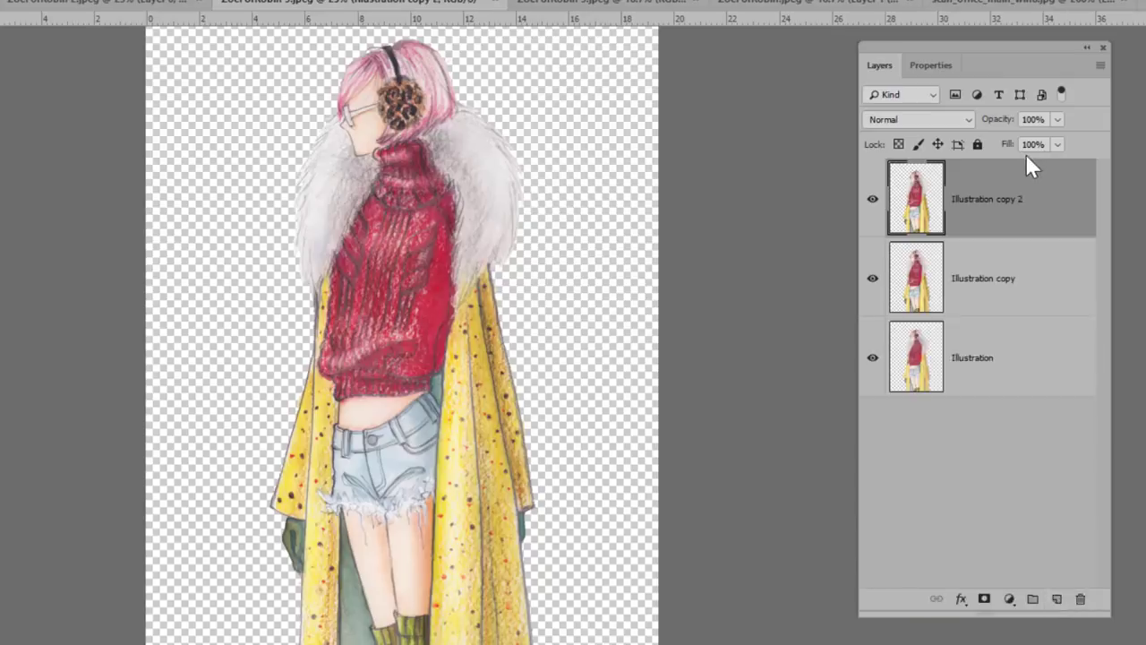
pyautogui.hotkey('ctrl', 'z')
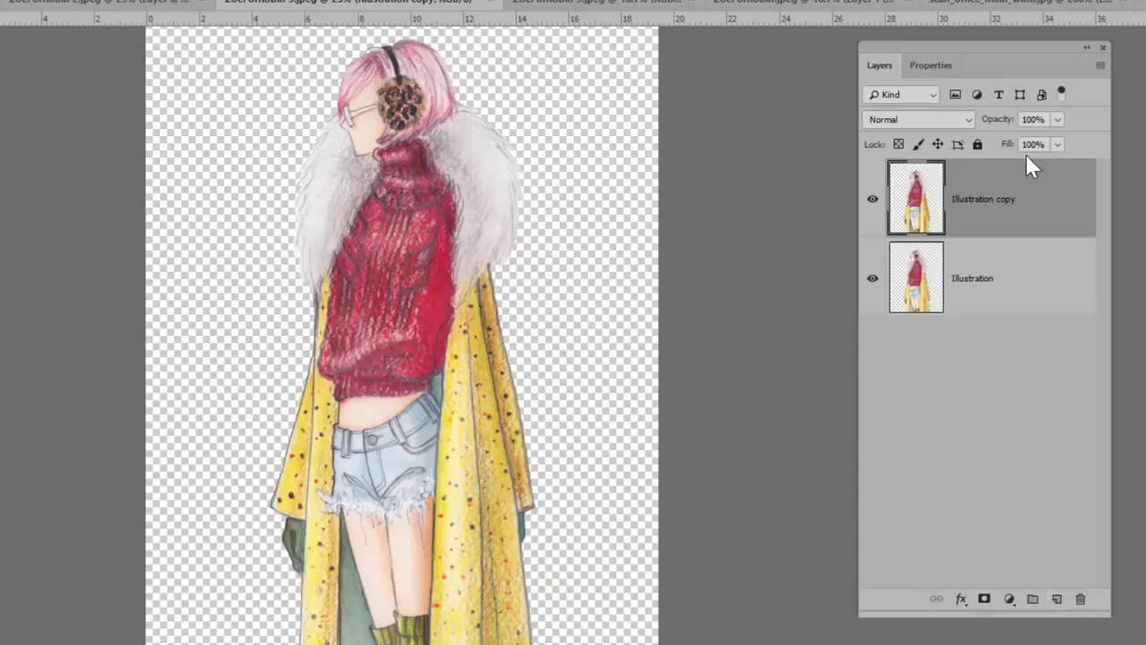
pyautogui.rightClick(978, 201)
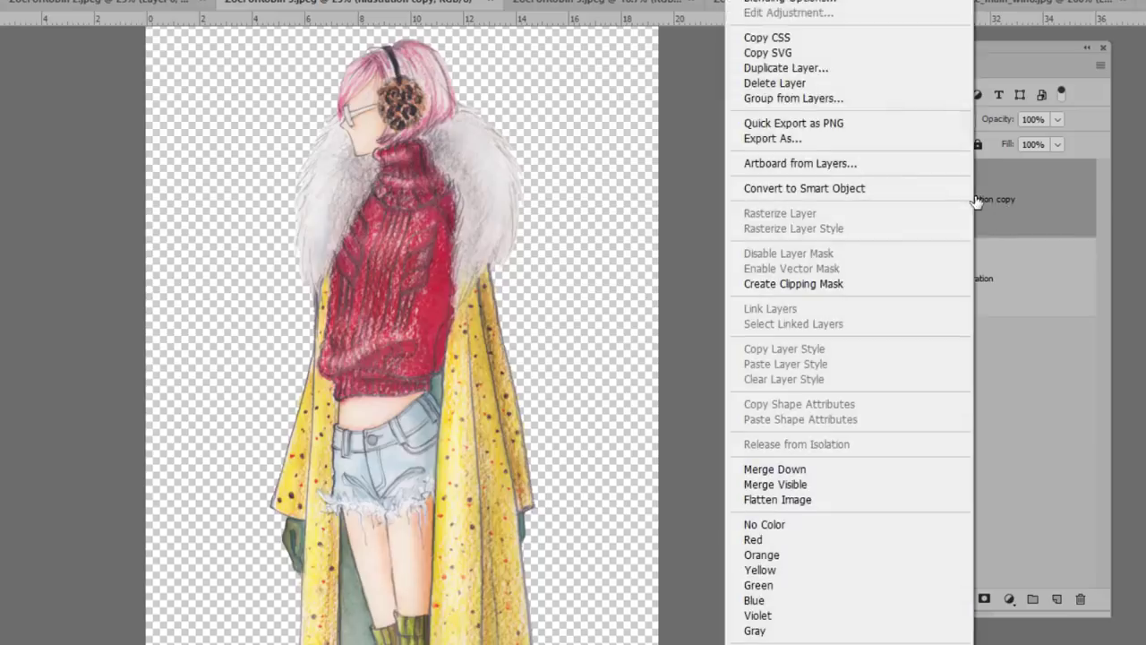
pyautogui.click(833, 69)
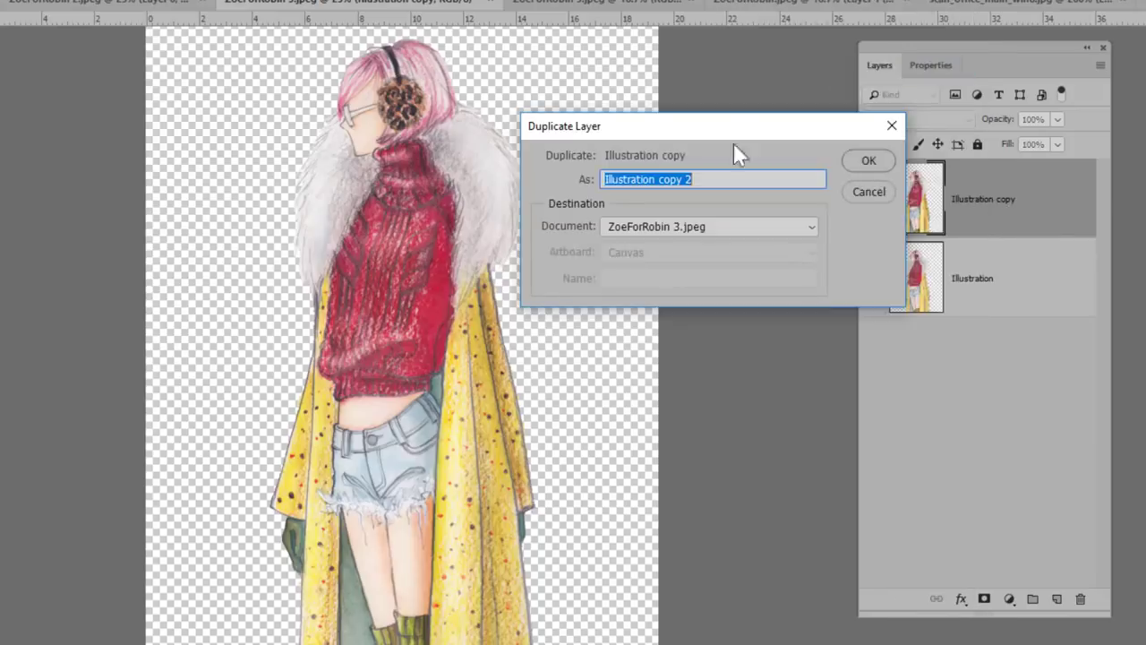
pyautogui.click(867, 161)
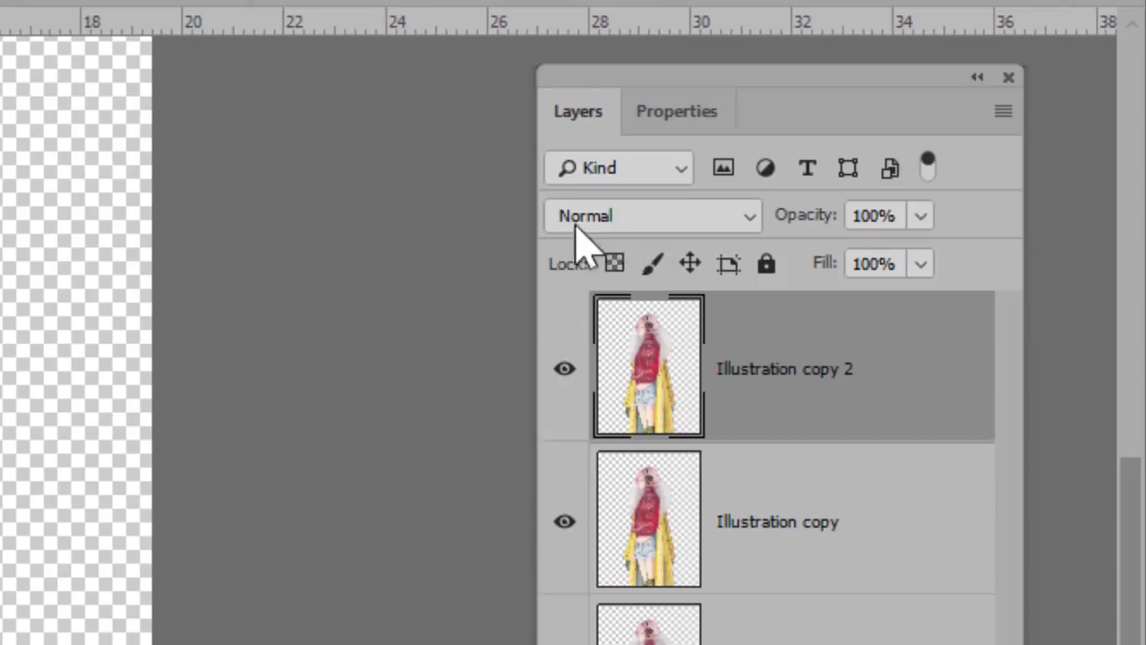
# Set Illustration copy 2 to the Multiply blend mode at 55% opacity
pyautogui.click(632, 222)
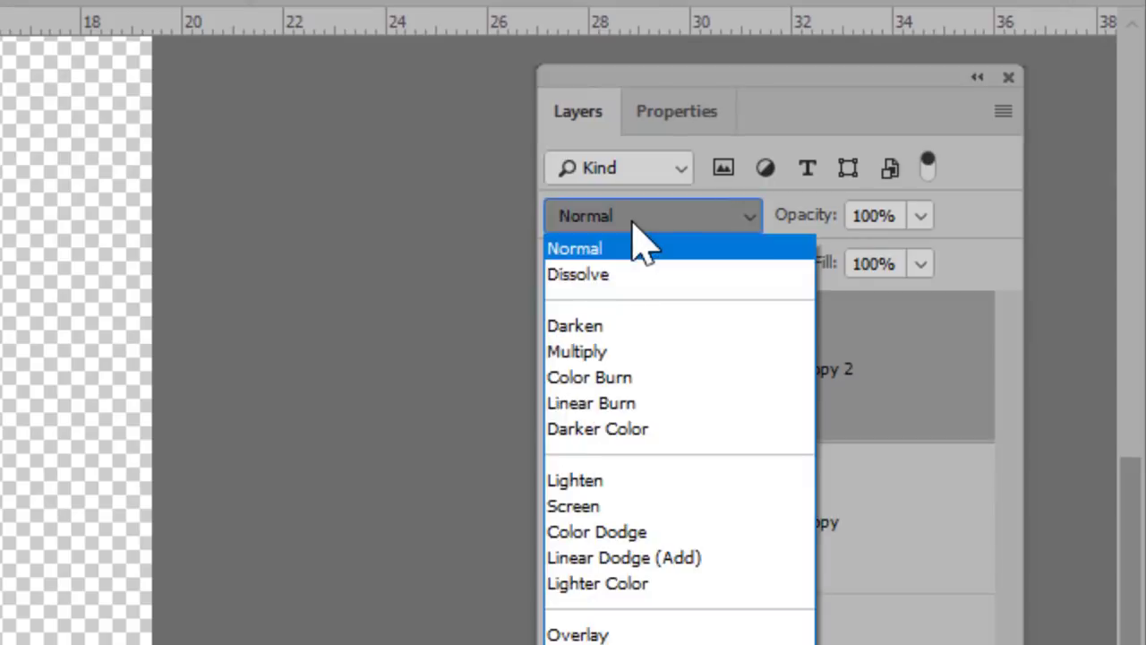
pyautogui.click(635, 351)
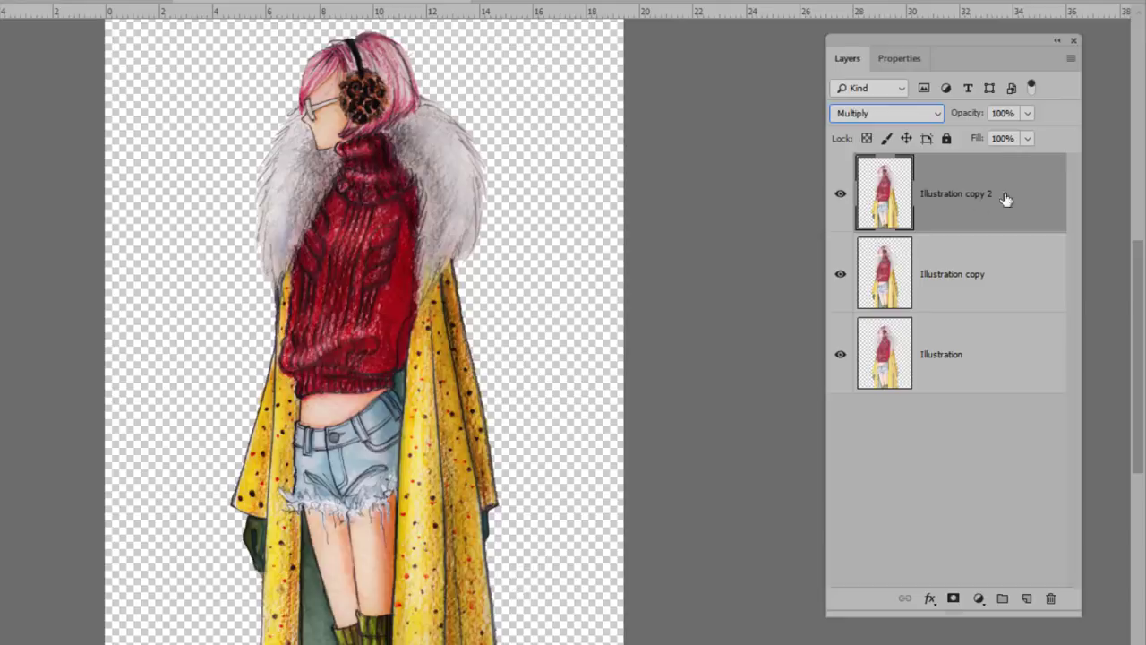
pyautogui.click(1027, 113)
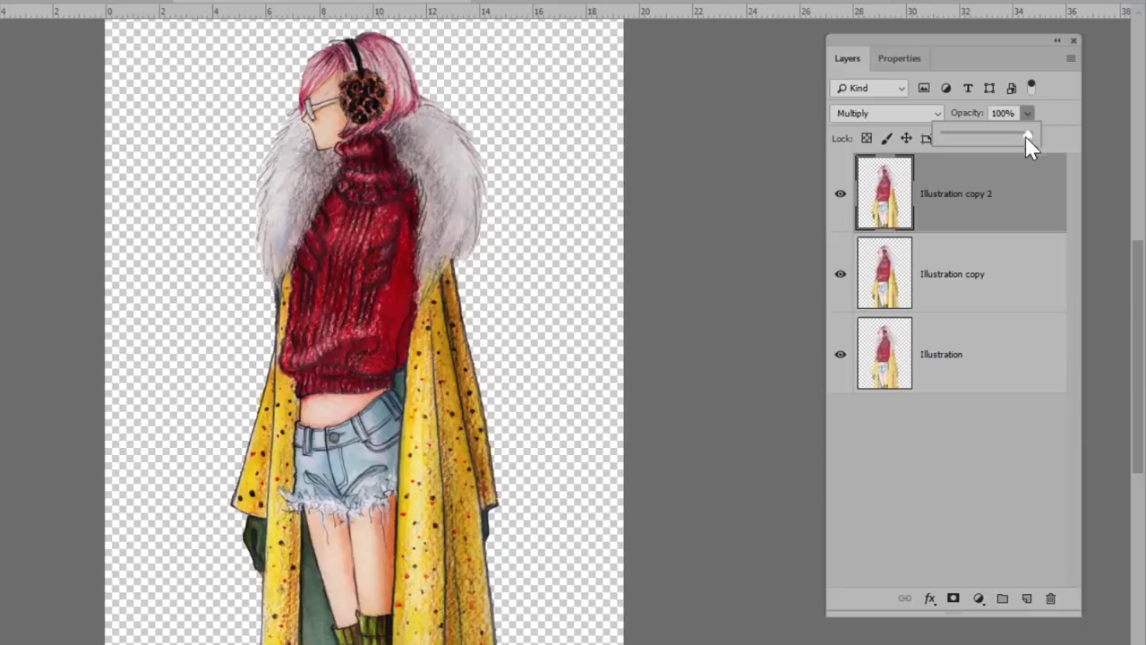
pyautogui.moveTo(1025, 136); pyautogui.dragTo(990, 134)
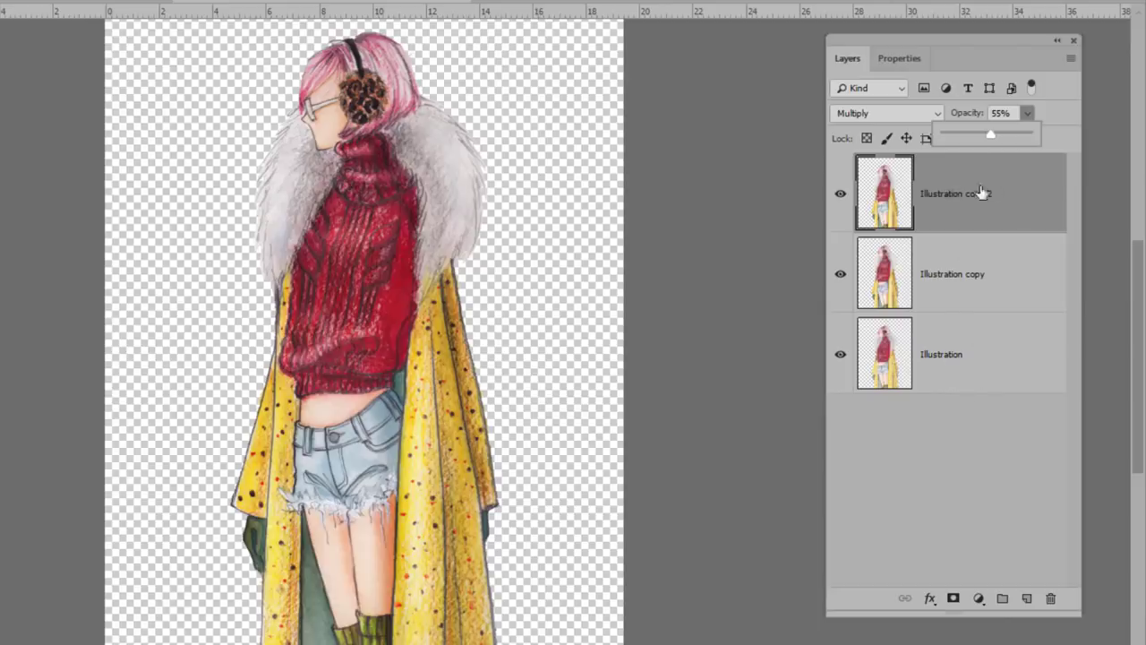
# Stamp all visible layers into a new Layer 1 and hide the three original illustration layers
pyautogui.click(1030, 196)
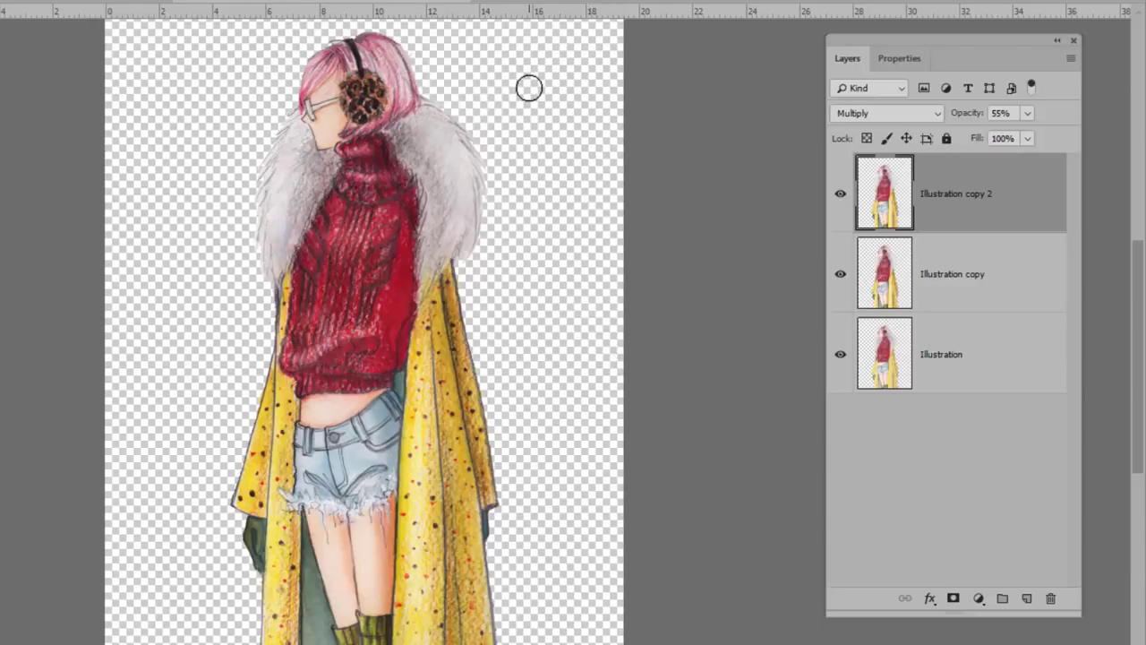
pyautogui.hotkey('ctrl', 'alt', 'shift', 'e')
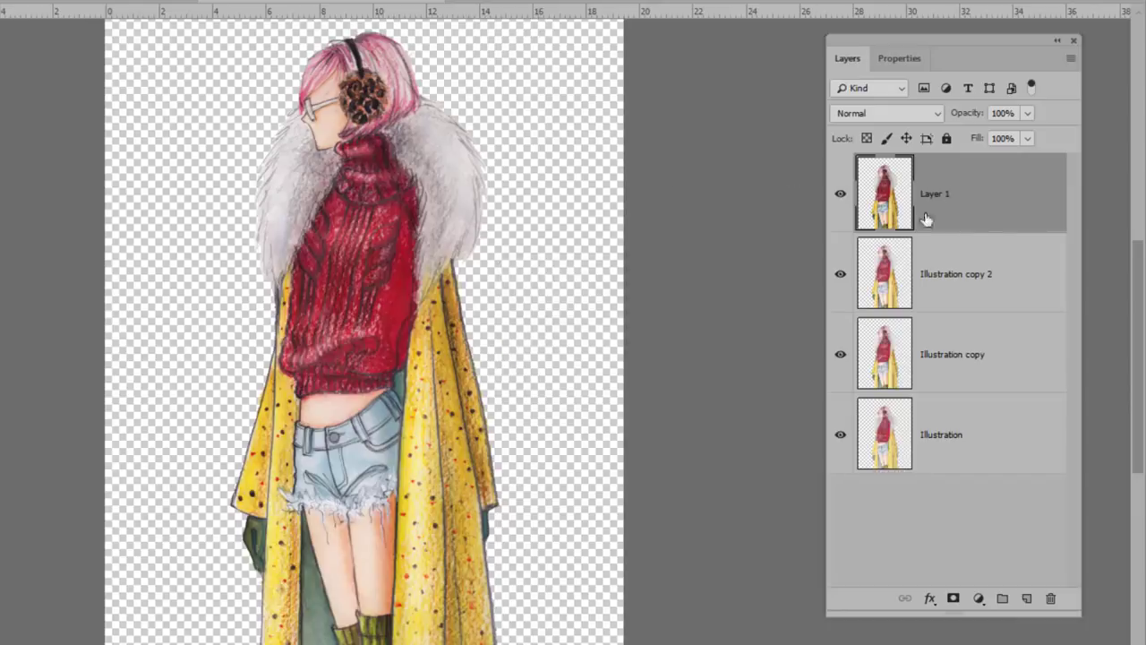
pyautogui.moveTo(842, 274); pyautogui.dragTo(844, 439)
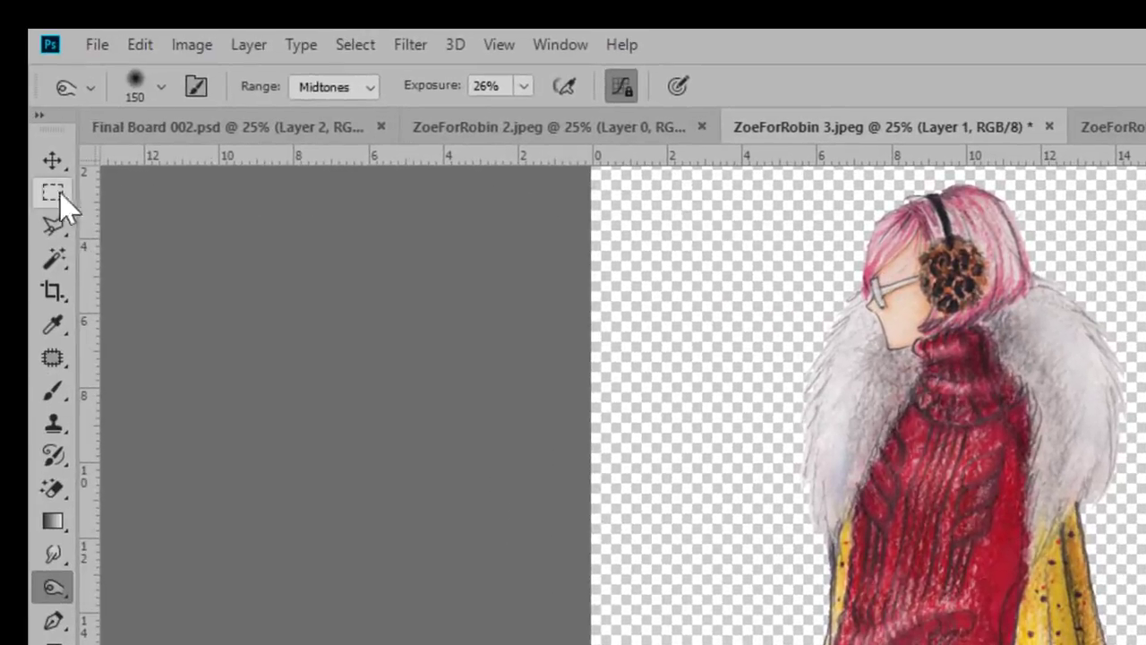
# Draw a rectangular marquee selection around the whole figure
pyautogui.click(56, 192)
pyautogui.moveTo(629, 169); pyautogui.dragTo(1145, 548)
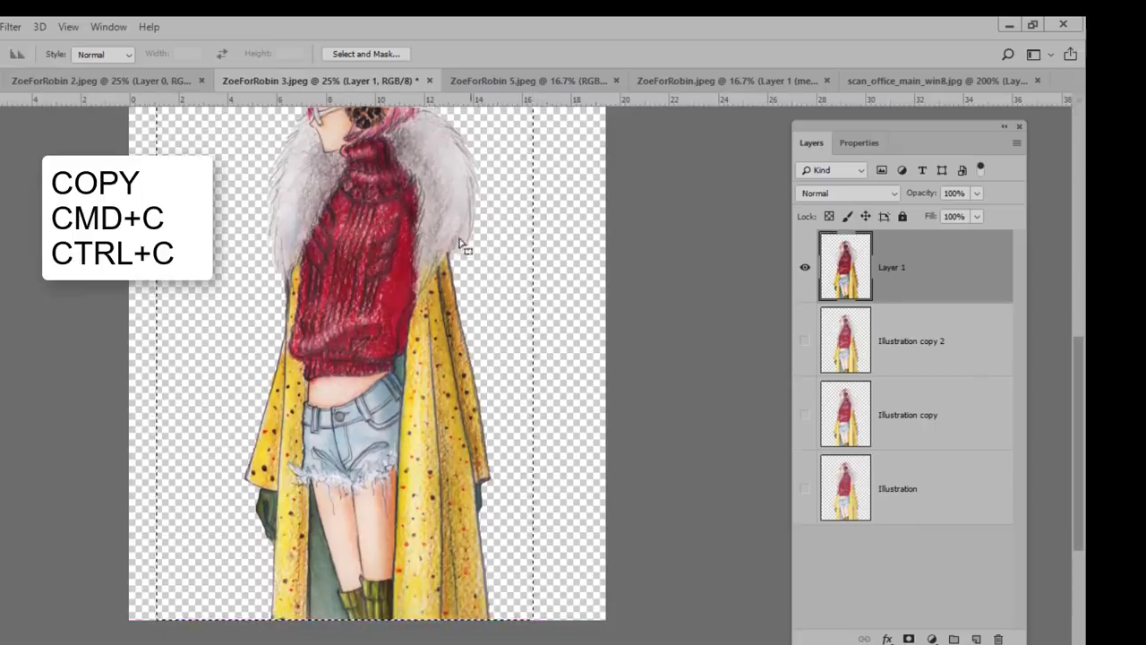
pyautogui.scroll(3, 534, 403)
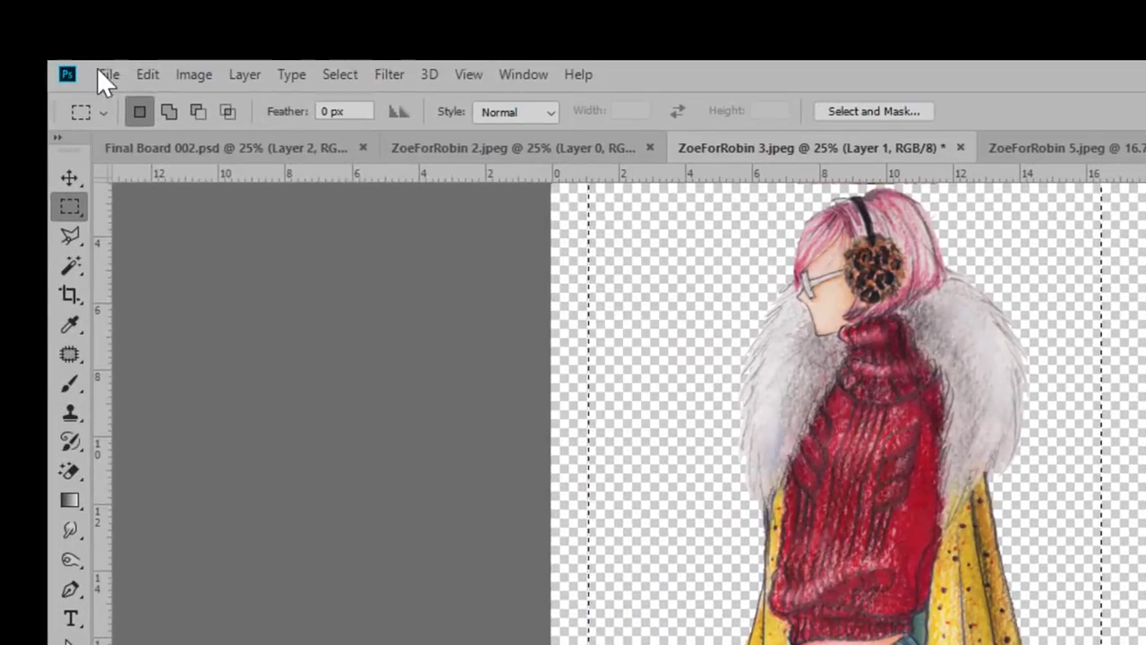
# Create a new Letter-size document and fill it with a top-to-bottom light-to-dark grey gradient
pyautogui.click(66, 67)
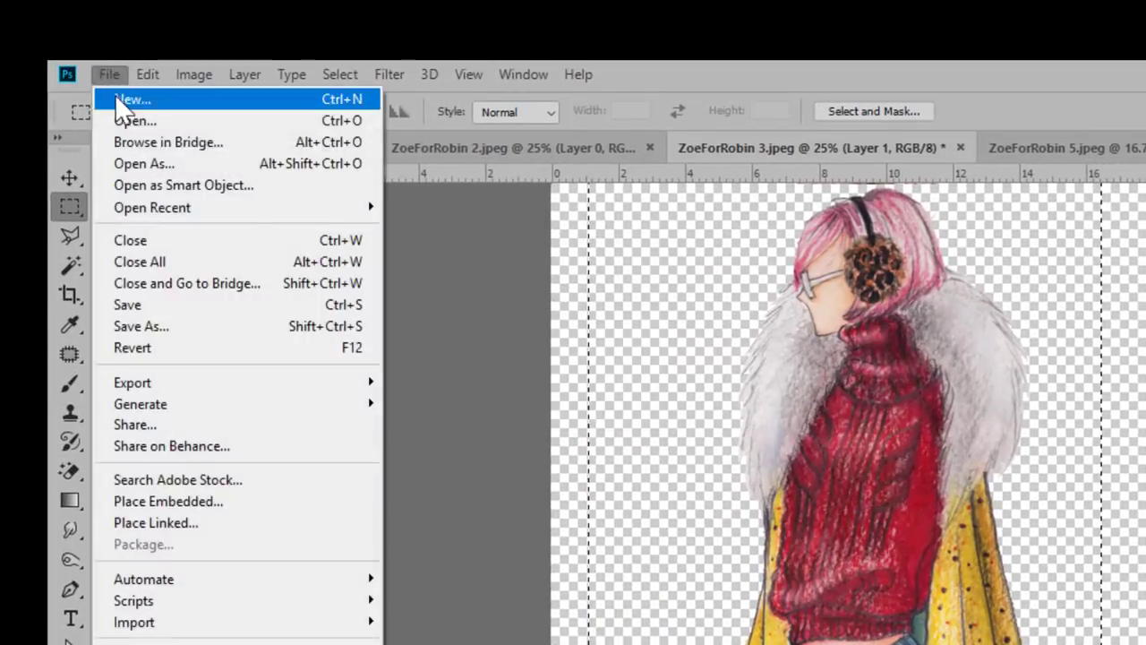
pyautogui.press('Escape')
pyautogui.hotkey('ctrl', 'n')
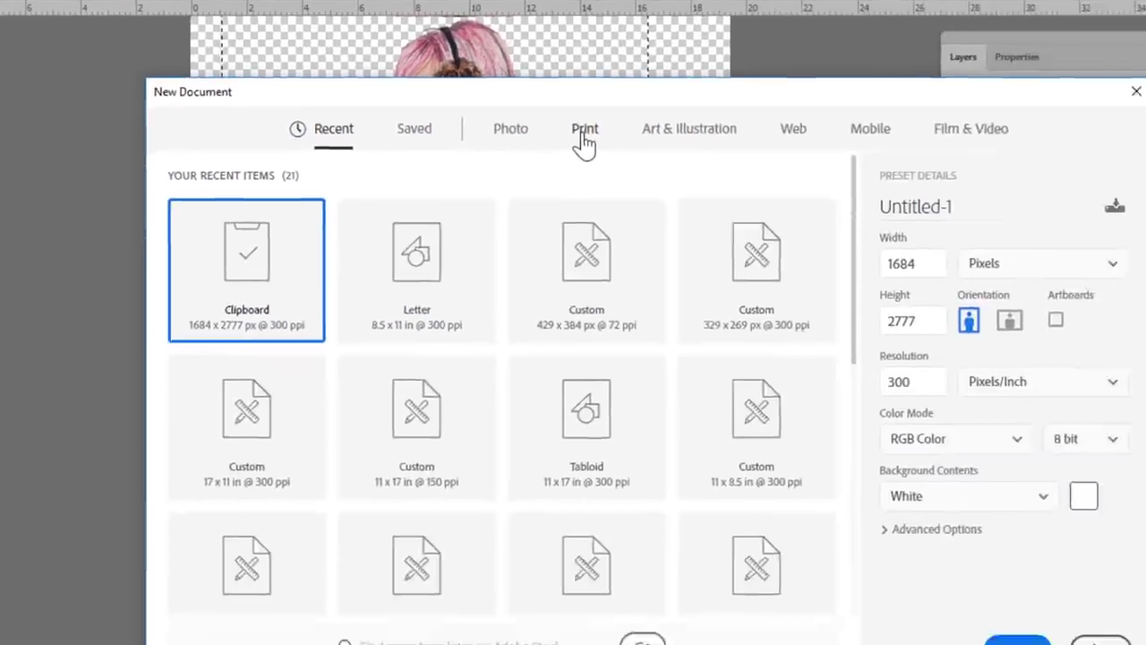
pyautogui.click(970, 305)
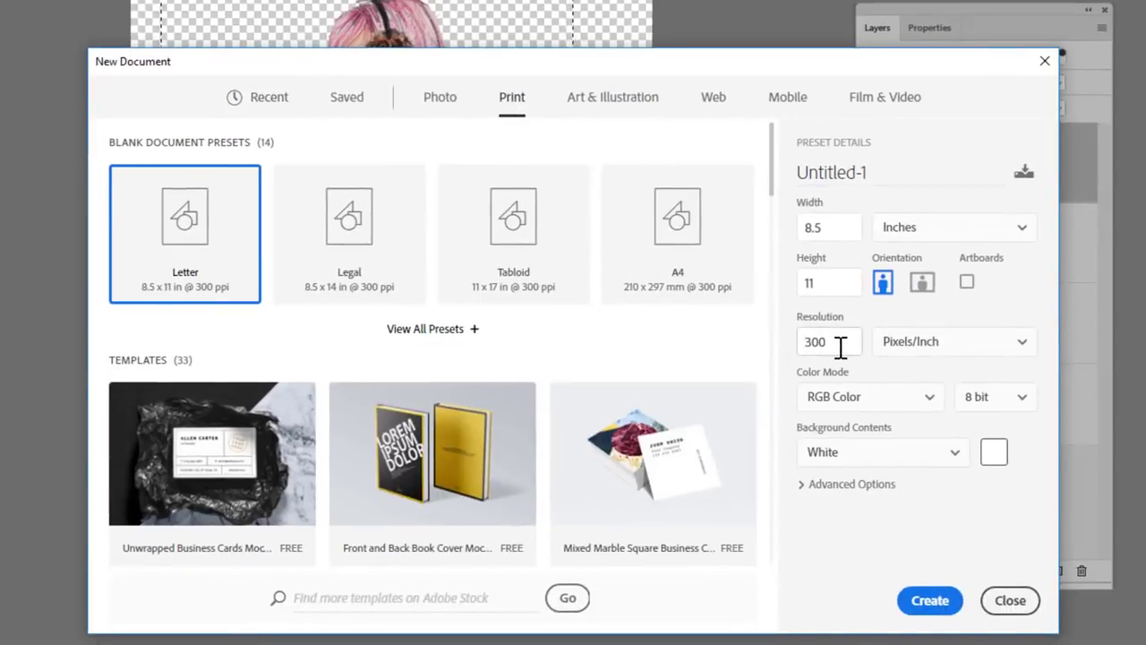
pyautogui.click(931, 602)
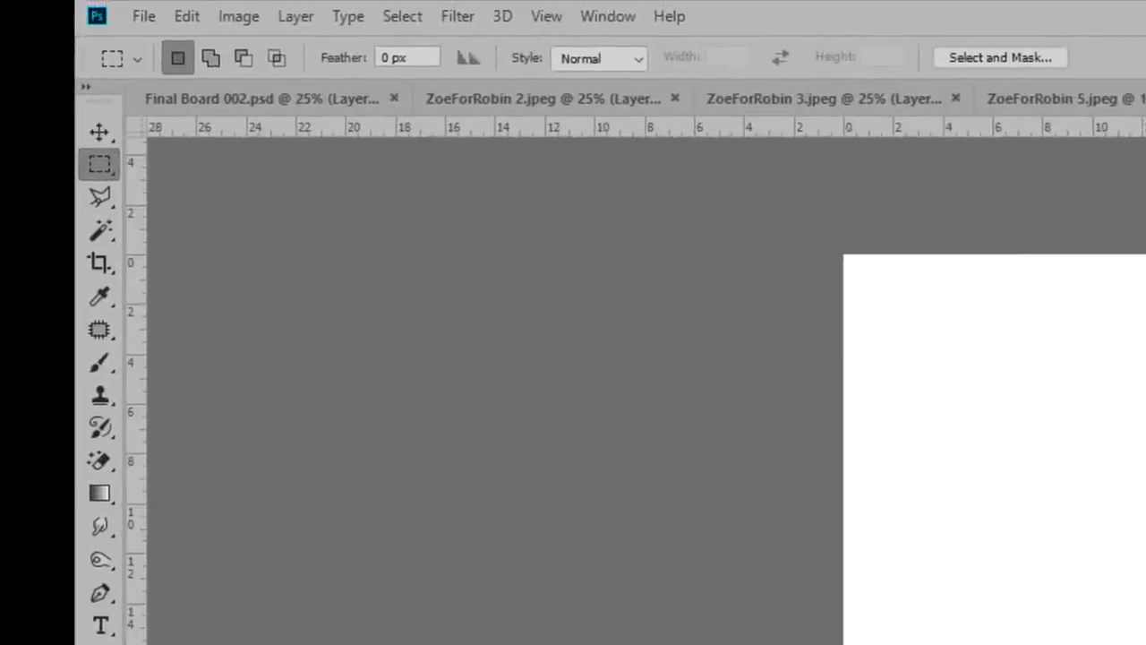
pyautogui.press('i')
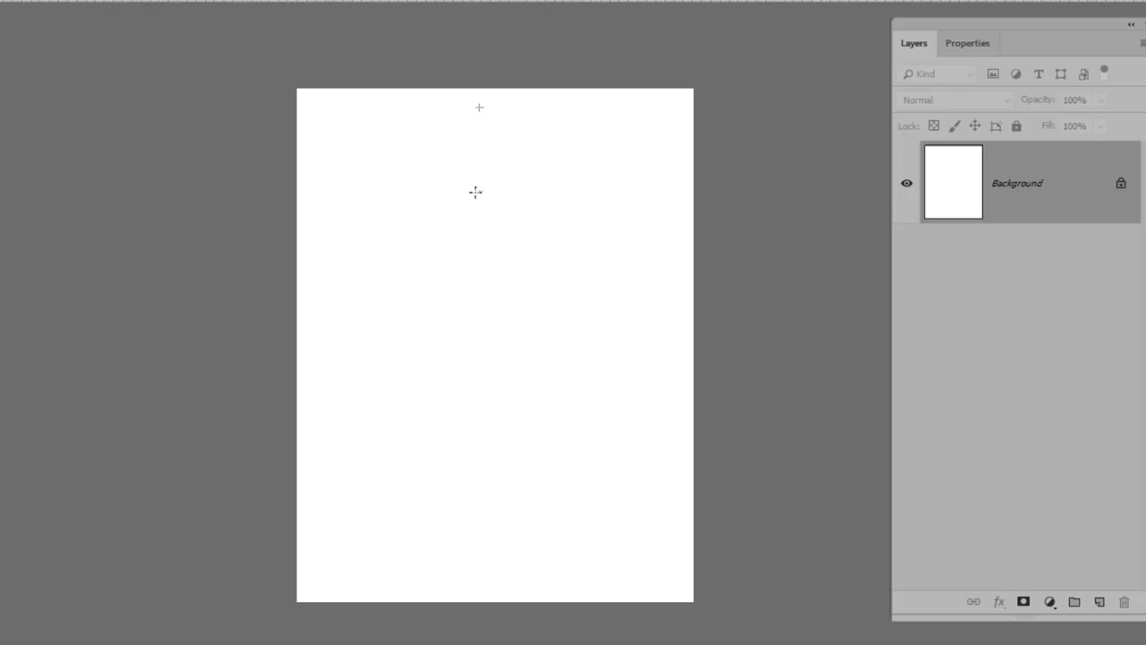
pyautogui.moveTo(476, 201); pyautogui.dragTo(489, 565)
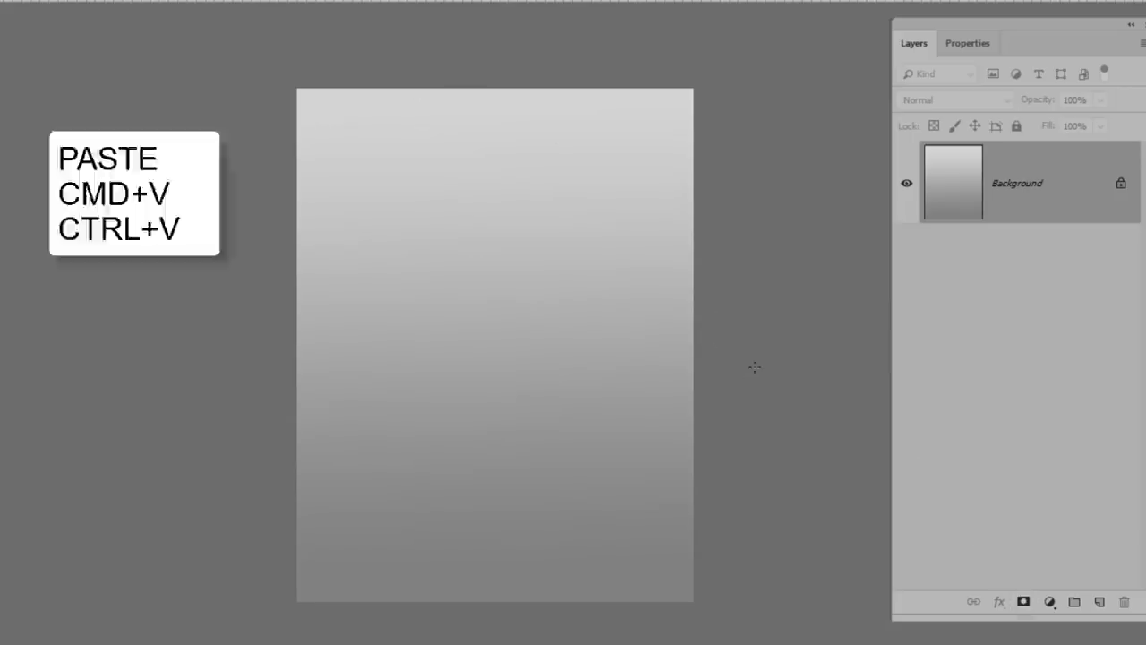
# Paste the figure, scale it up to about 114% and place it lower on the page
pyautogui.hotkey('ctrl', 'v')
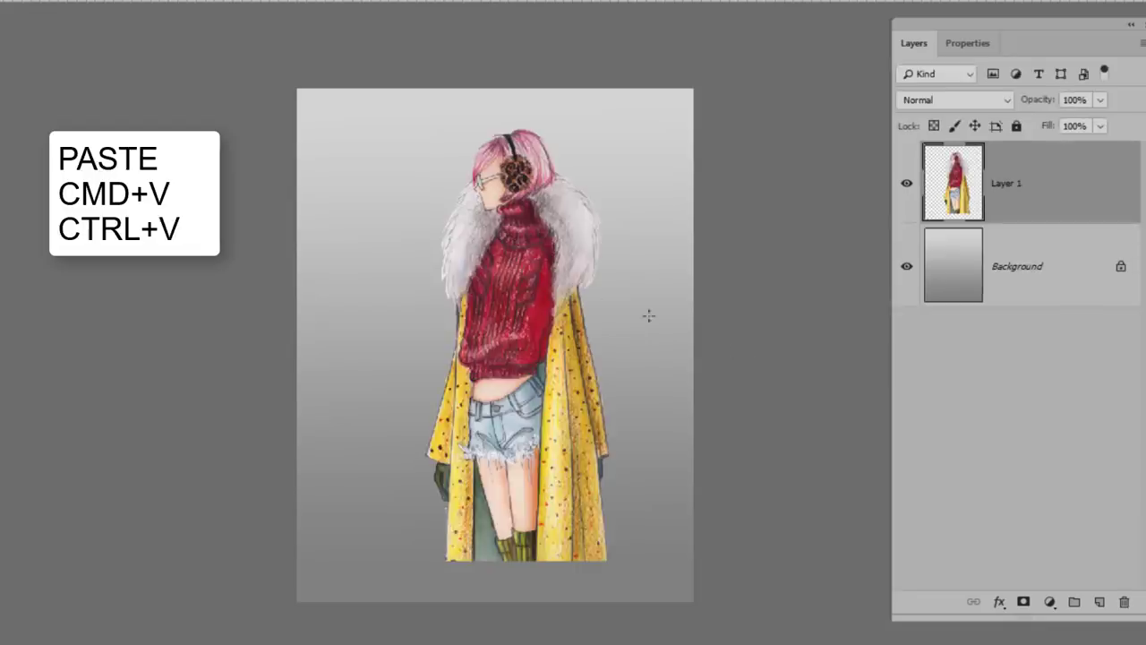
pyautogui.hotkey('ctrl', 't')
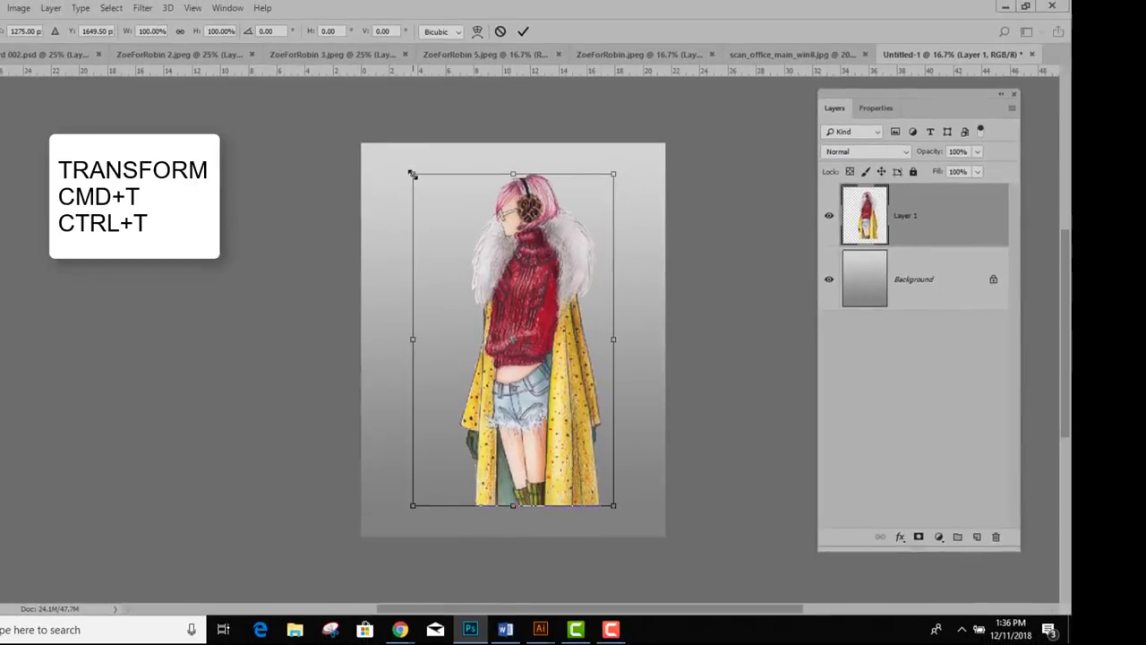
pyautogui.moveTo(412, 175); pyautogui.dragTo(394, 143)
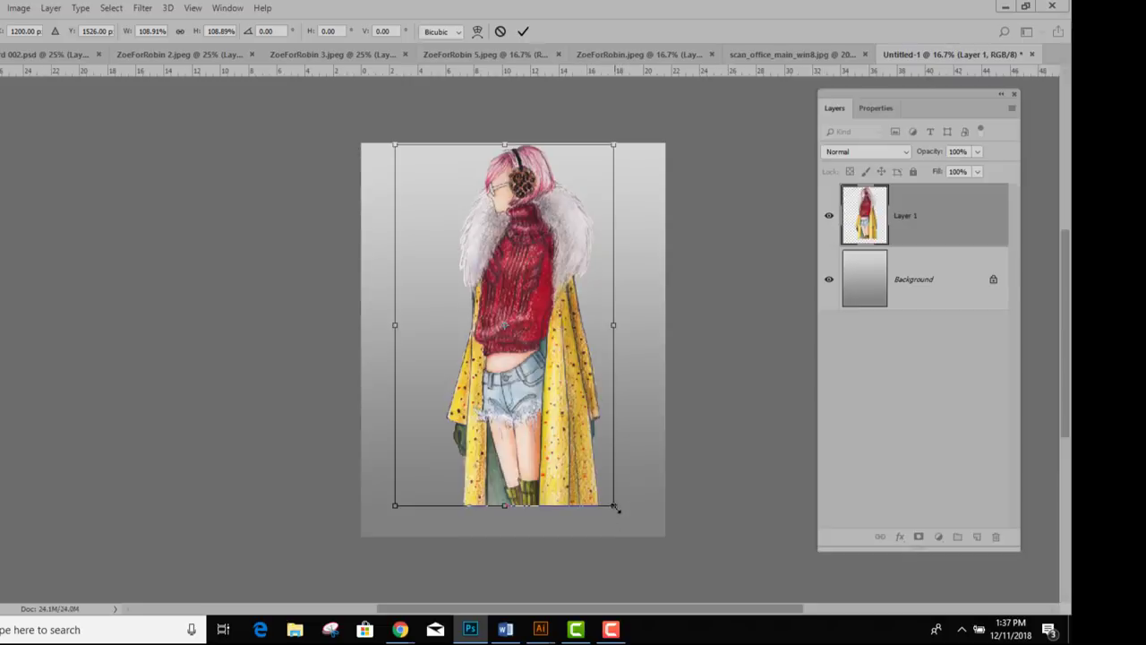
pyautogui.moveTo(614, 507); pyautogui.dragTo(620, 519)
pyautogui.moveTo(554, 373); pyautogui.dragTo(554, 392)
pyautogui.click(524, 33)
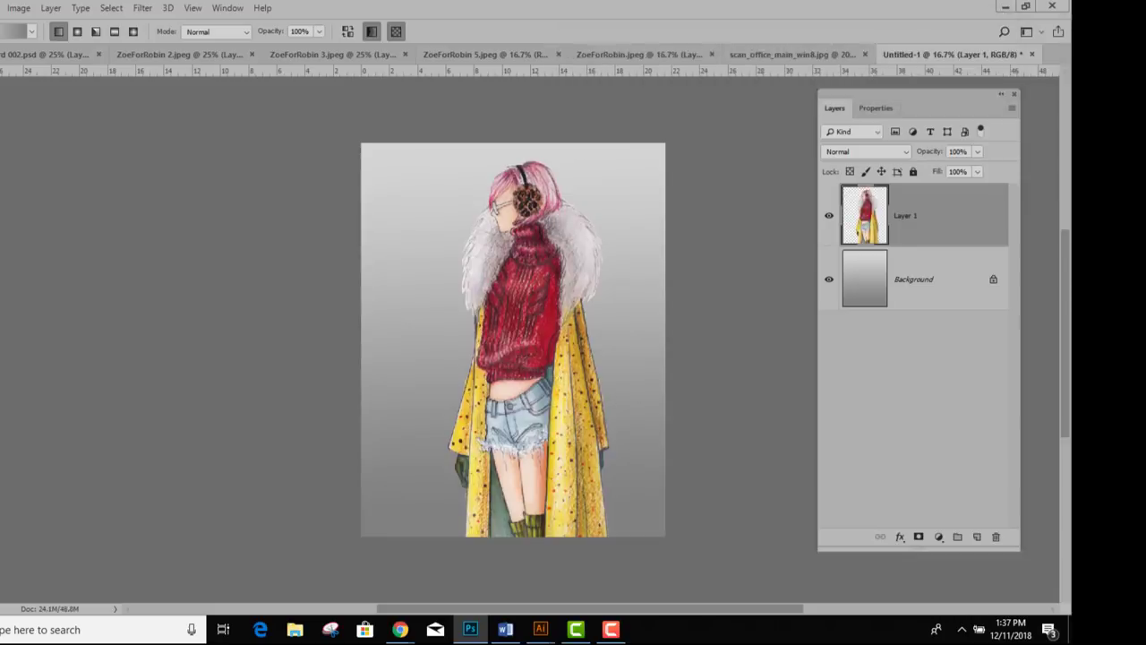
# Nudge the figure slightly left with the Move tool, then select the Background layer
pyautogui.press('v')
pyautogui.moveTo(542, 403); pyautogui.dragTo(525, 402)
pyautogui.click(926, 286)
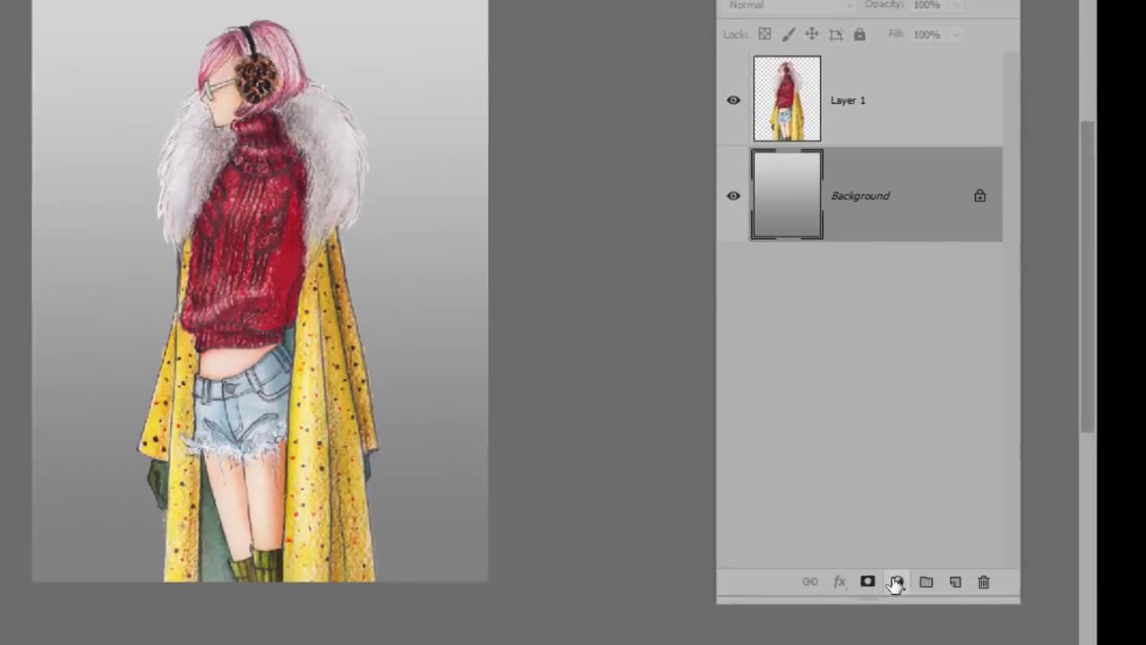
# Add a Hue/Saturation adjustment layer above the Background
pyautogui.click(896, 582)
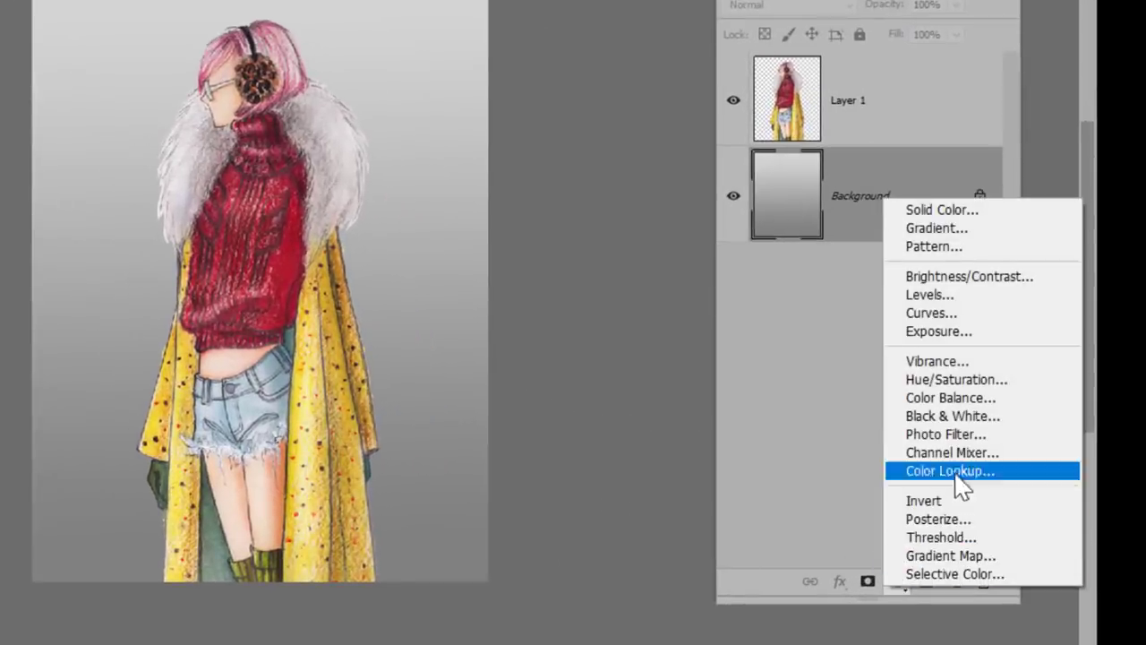
pyautogui.click(977, 388)
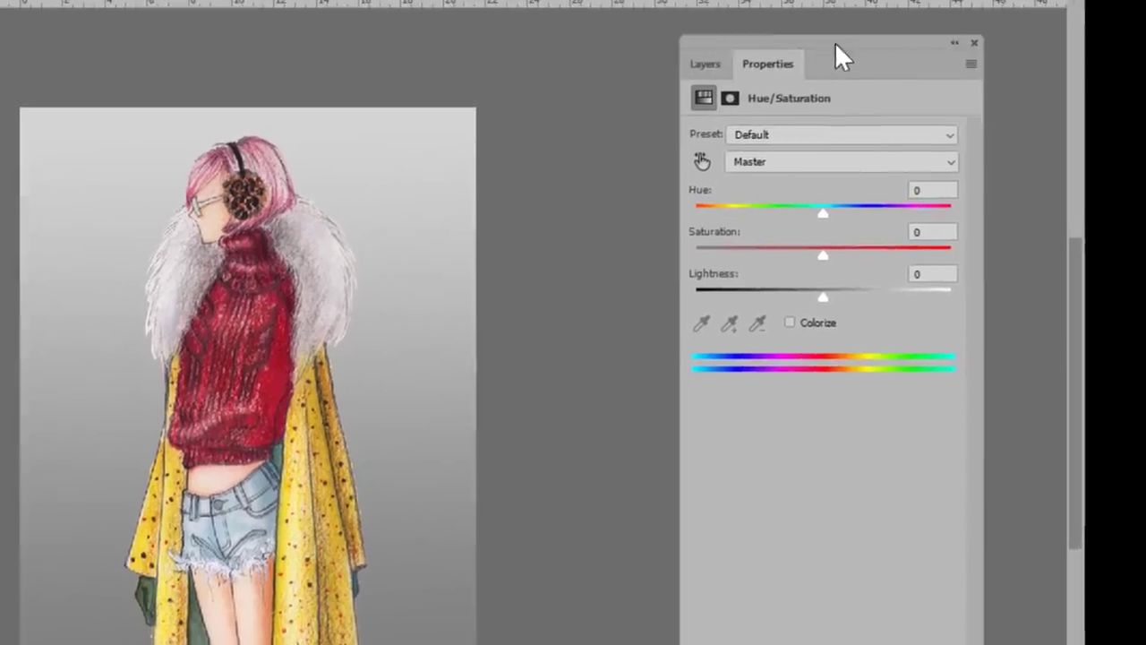
pyautogui.moveTo(835, 42); pyautogui.dragTo(687, 57)
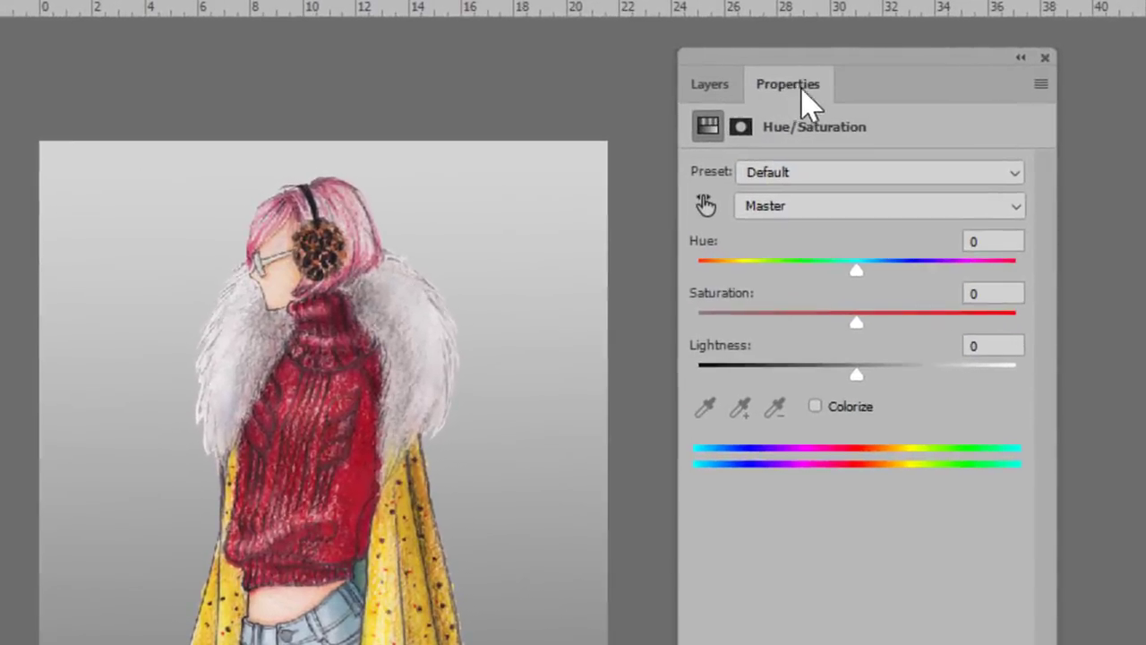
# Turn on Colorize and set Hue 188, Saturation 43, Lightness -52 for a dark teal tint
pyautogui.click(815, 407)
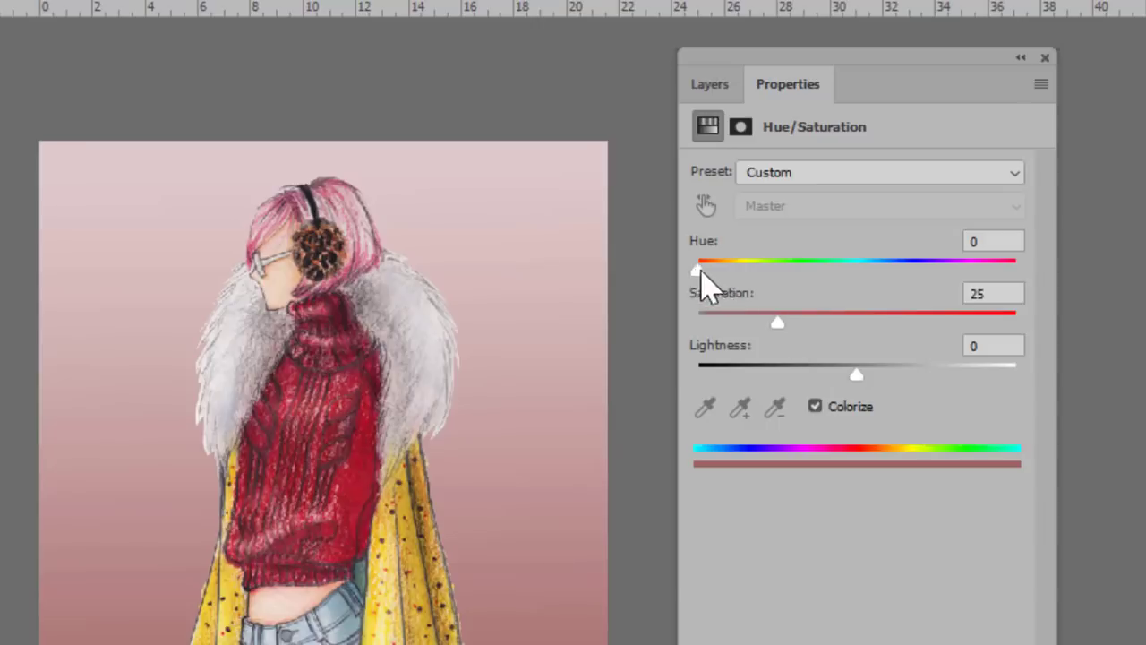
pyautogui.moveTo(699, 270); pyautogui.dragTo(859, 269)
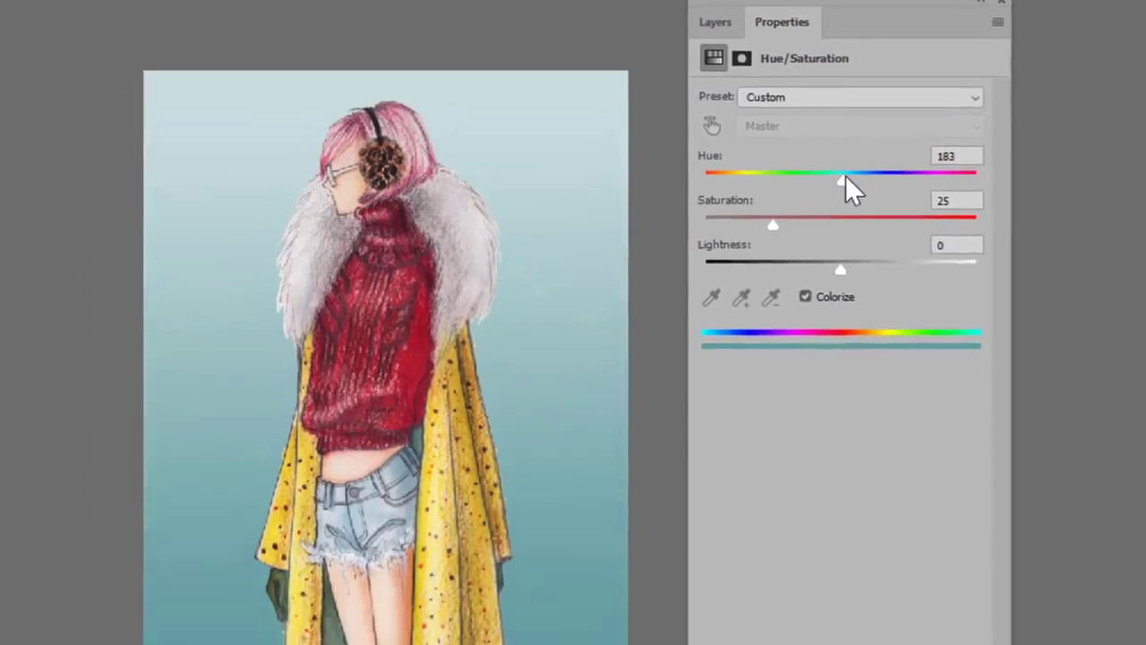
pyautogui.moveTo(846, 177); pyautogui.dragTo(847, 175)
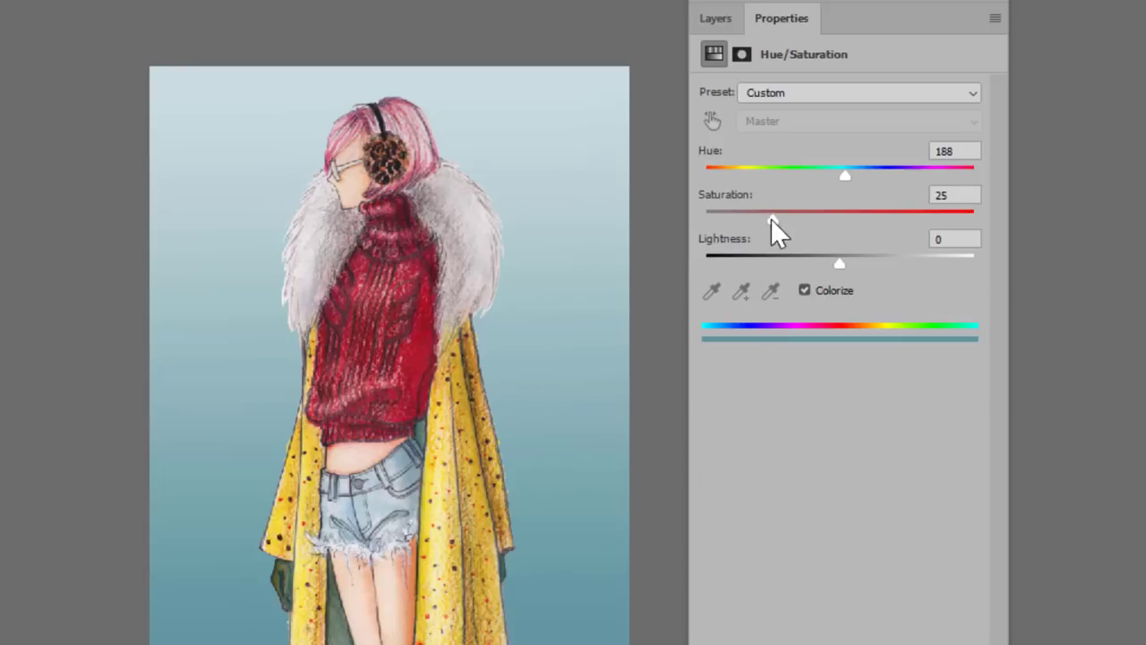
pyautogui.moveTo(772, 218); pyautogui.dragTo(822, 216)
pyautogui.moveTo(841, 264); pyautogui.dragTo(769, 263)
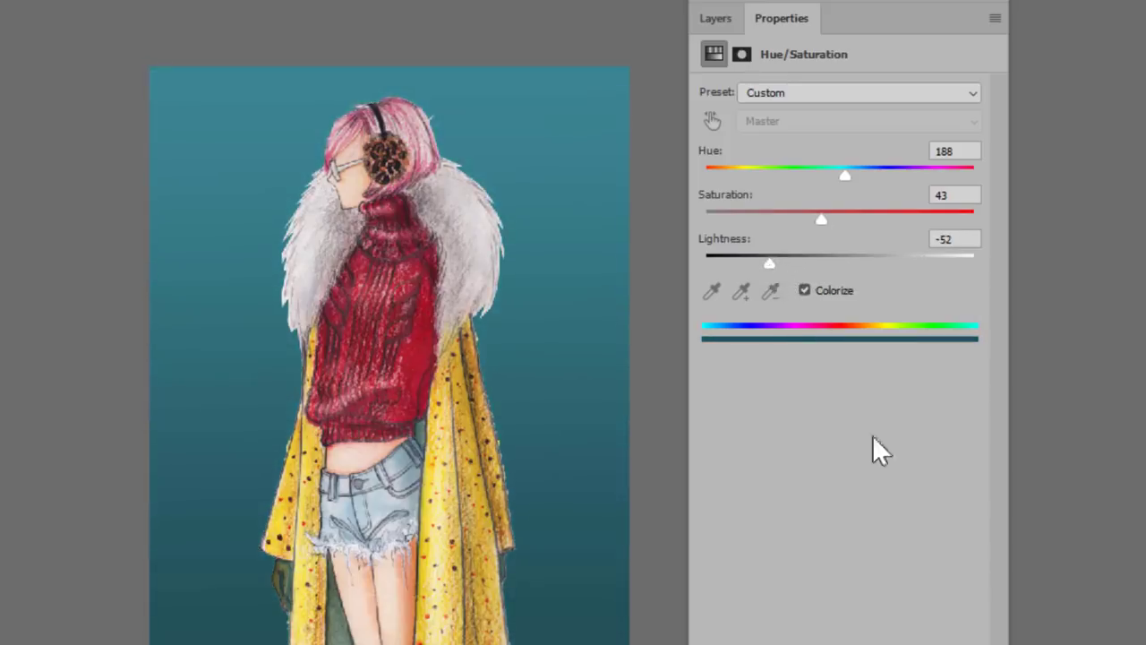